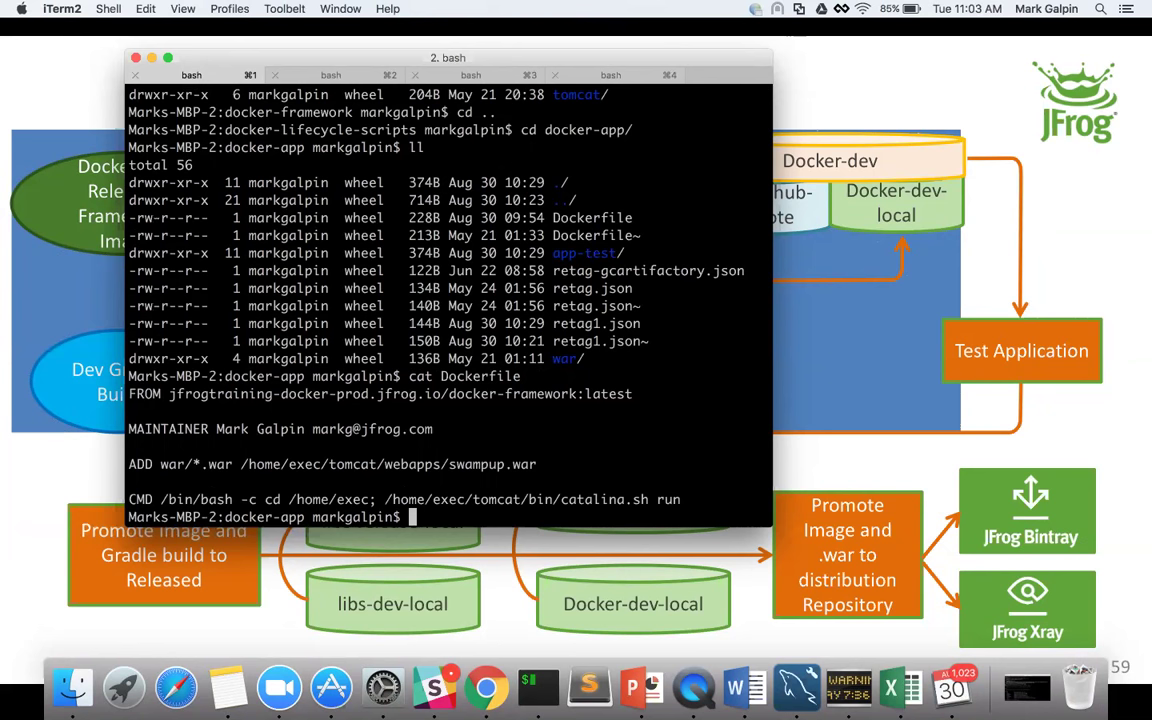
# Print ../commands2.list and adapt its docker-app build command to build the image jfrogtraining-docker-dev.jfrog.io/docker-app:2 from the current folder.
pyautogui.write('cat ../commands2.list')
pyautogui.press('Return')
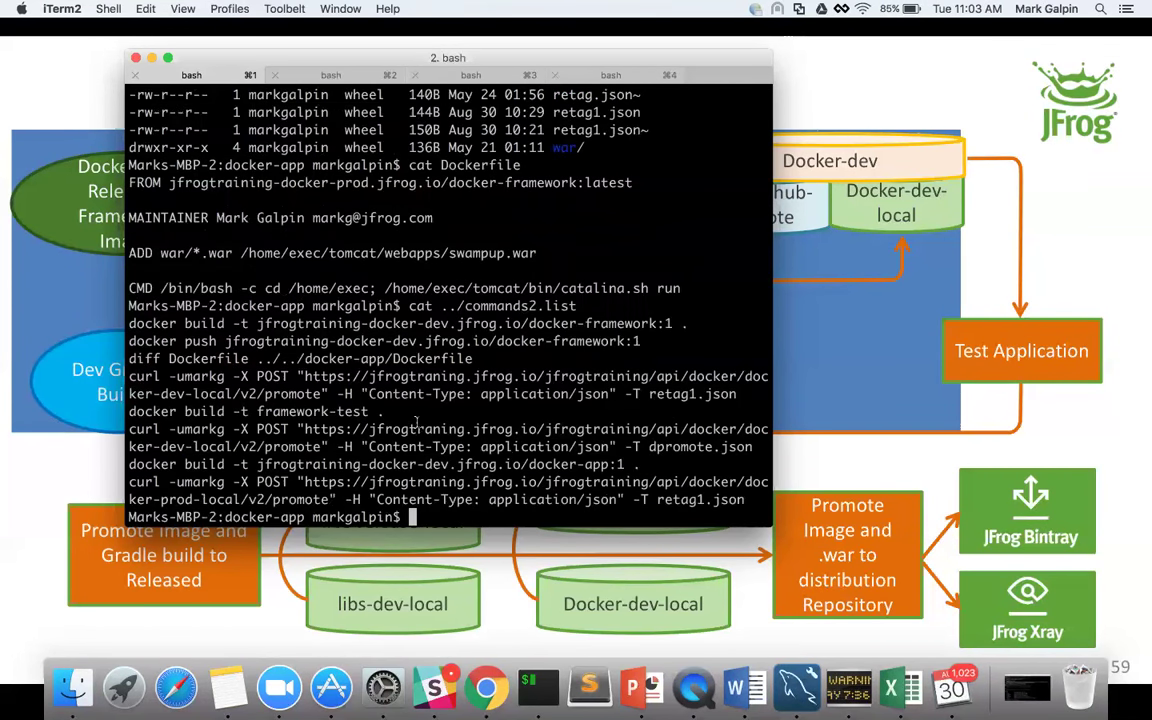
pyautogui.moveTo(640, 465); pyautogui.dragTo(7, 468)
pyautogui.write('docker build -t jfrogtraining-docker-dev.jfrog.io/docker-app:1 .')
pyautogui.press('Left')
pyautogui.press('Left')
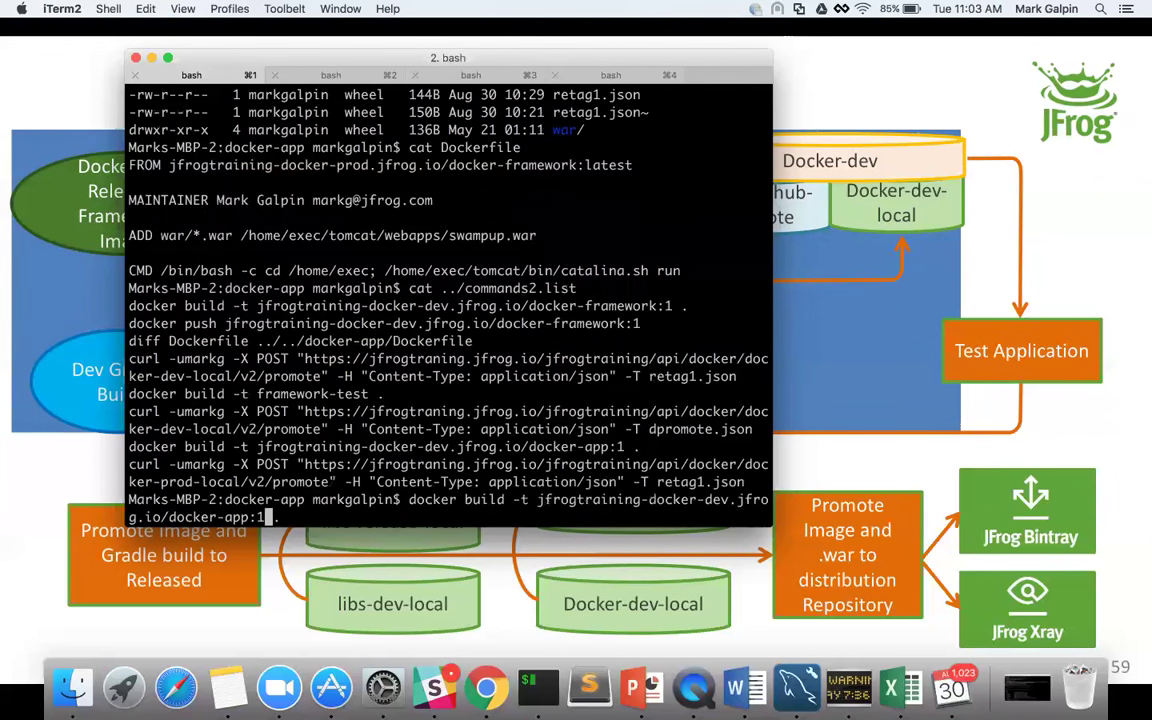
pyautogui.press('BackSpace')
pyautogui.write('2')
pyautogui.press('Return')
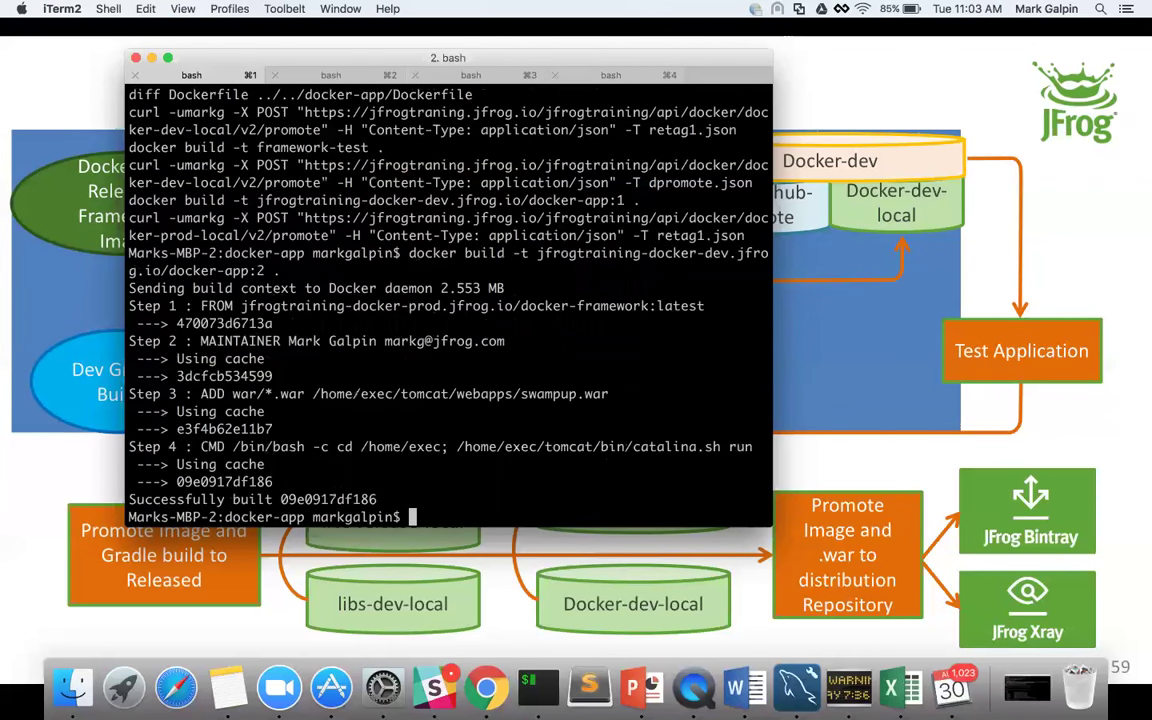
# Push the image jfrogtraining-docker-dev.jfrog.io/docker-app:2 to its registry with docker push.
pyautogui.write('docker push')
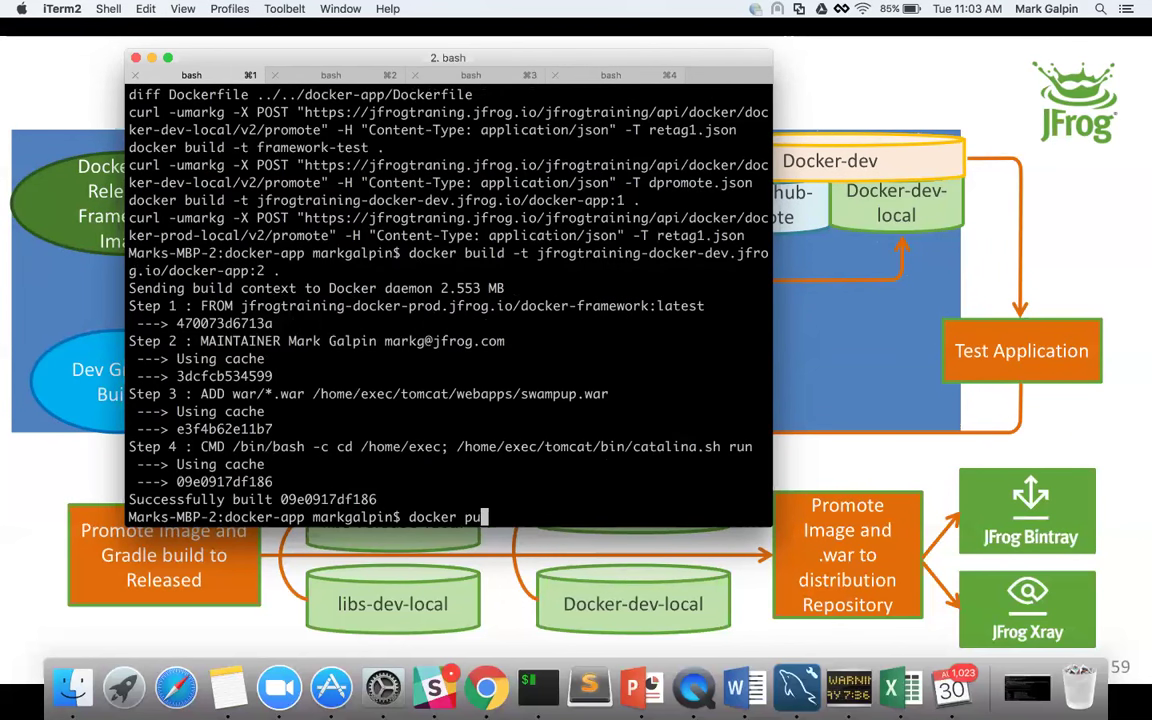
pyautogui.moveTo(537, 253); pyautogui.dragTo(264, 270)
pyautogui.write('jfrogtraining-docker-dev.jfrog.io/docker-app:2')
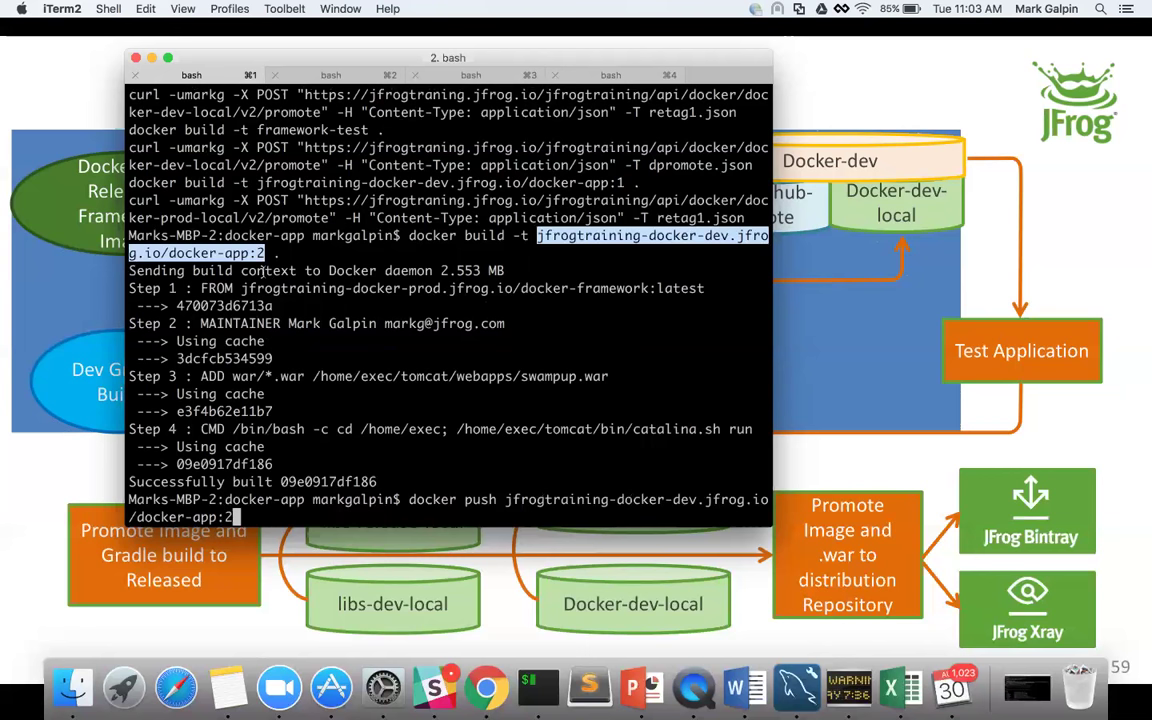
pyautogui.press('Return')
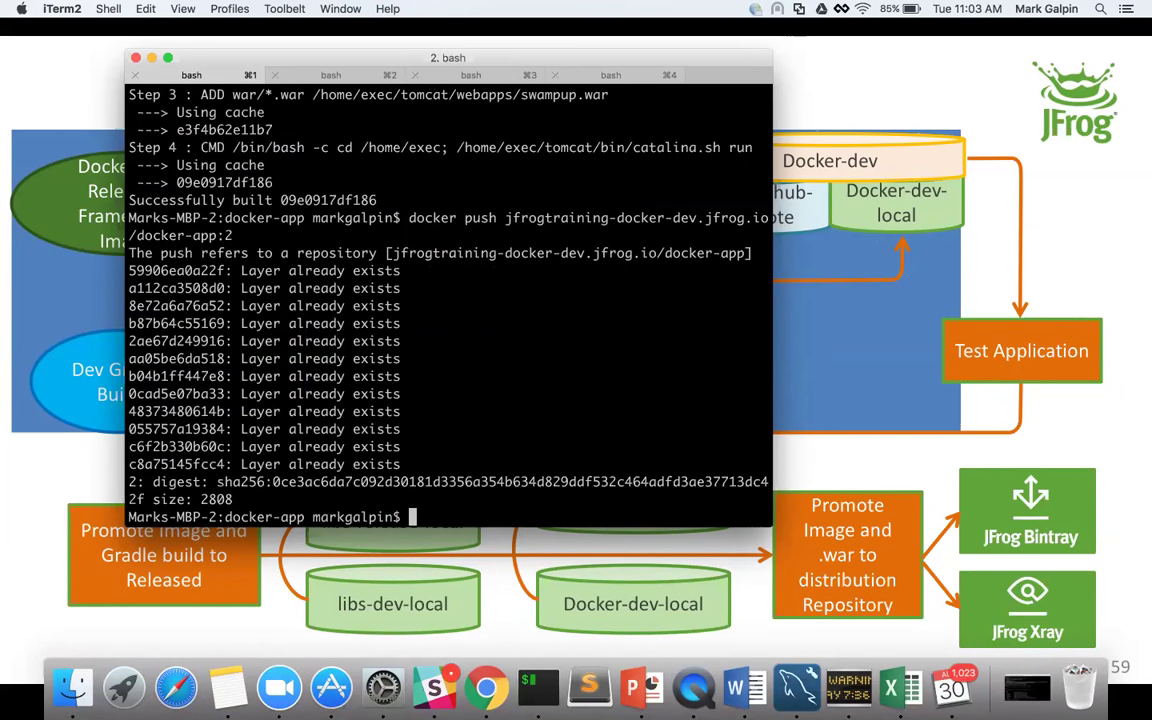
# Switch to Artifactory in Chrome, refresh the docker-dev-local repository and view the details of docker-app/2.
pyautogui.click(498, 670)
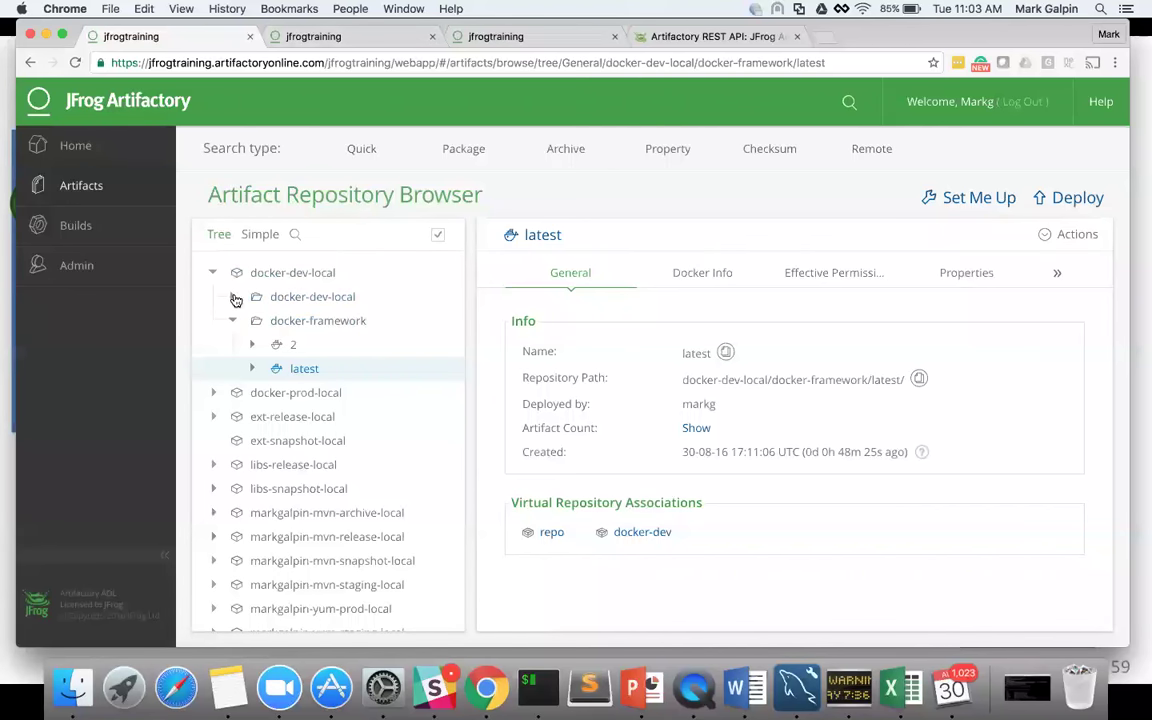
pyautogui.click(233, 297)
pyautogui.click(290, 272)
pyautogui.rightClick(304, 278)
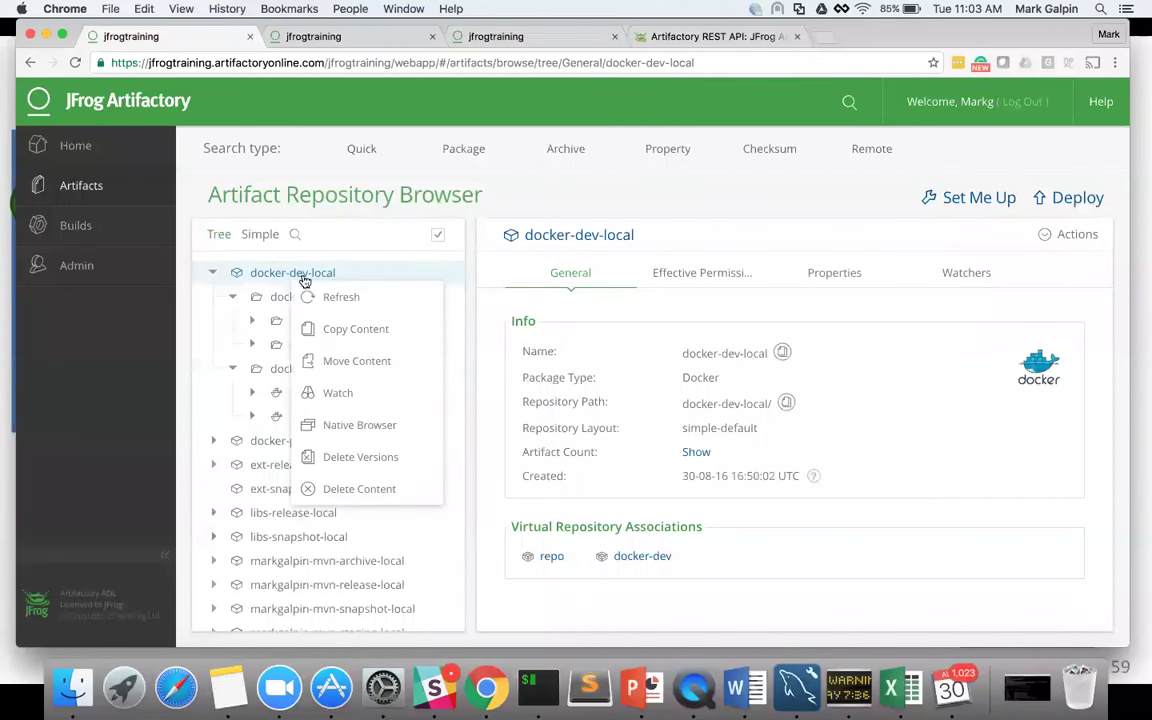
pyautogui.click(318, 297)
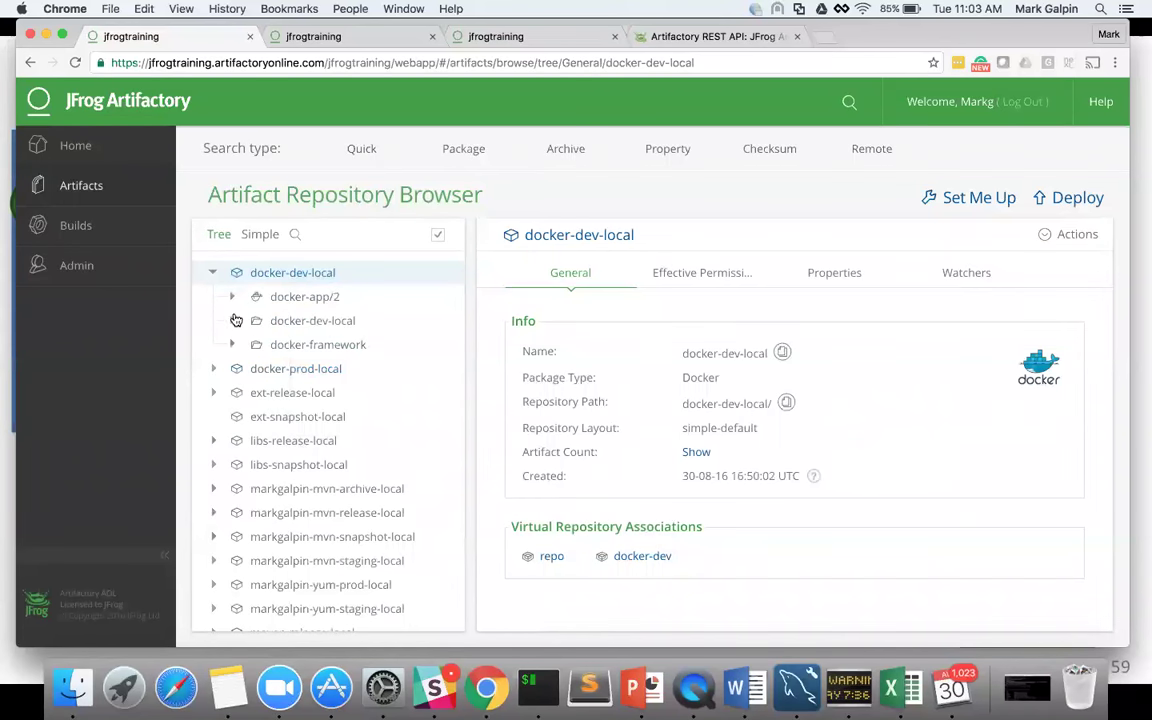
pyautogui.click(233, 297)
pyautogui.click(281, 297)
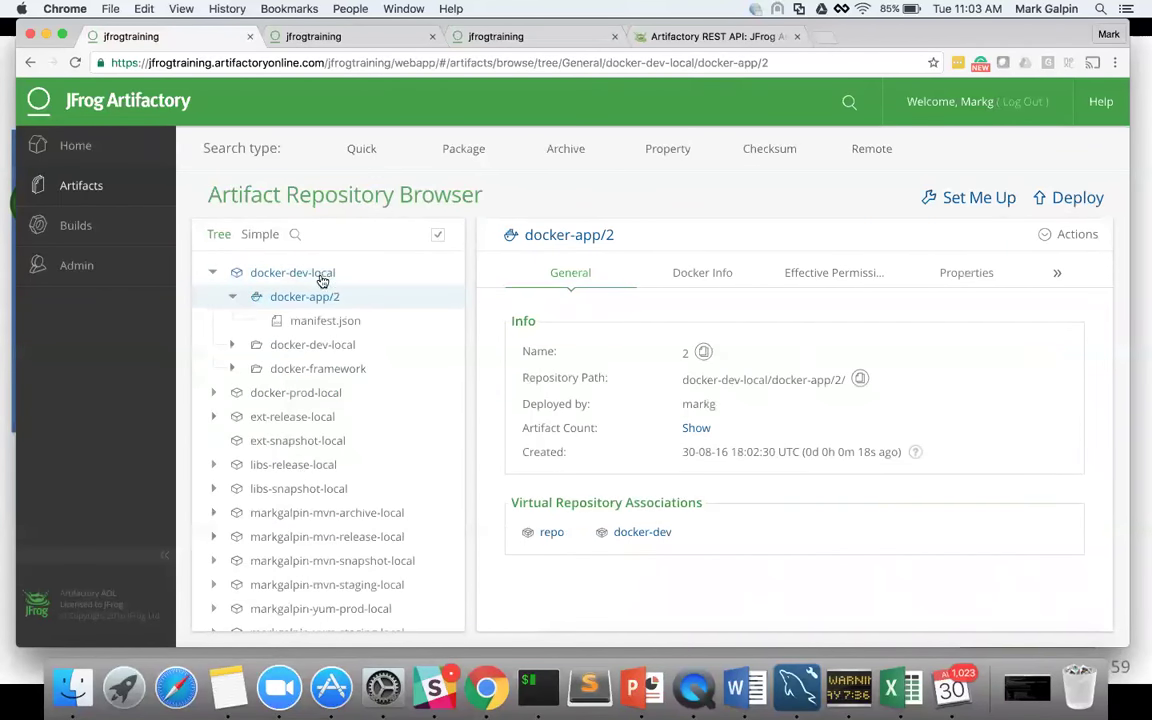
# Switch to the iTerm2 terminal, change into the app-test folder and list its files.
pyautogui.click(538, 686)
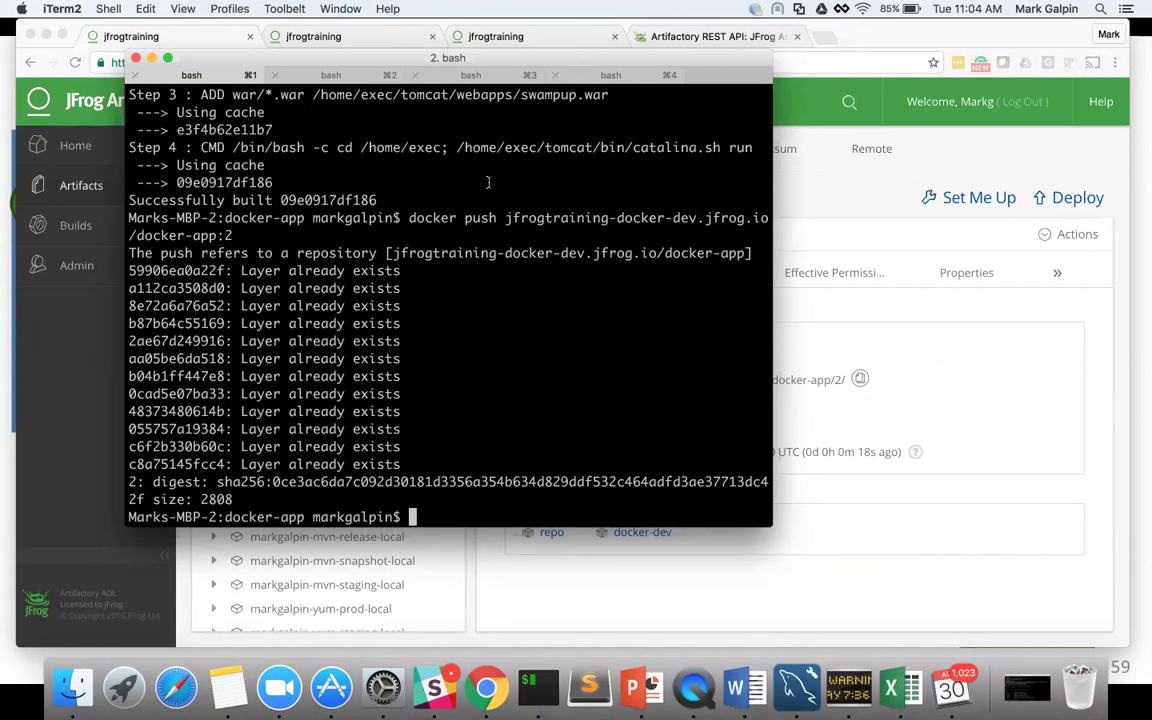
pyautogui.write('cd ap')
pyautogui.press('Tab')
pyautogui.press('Return')
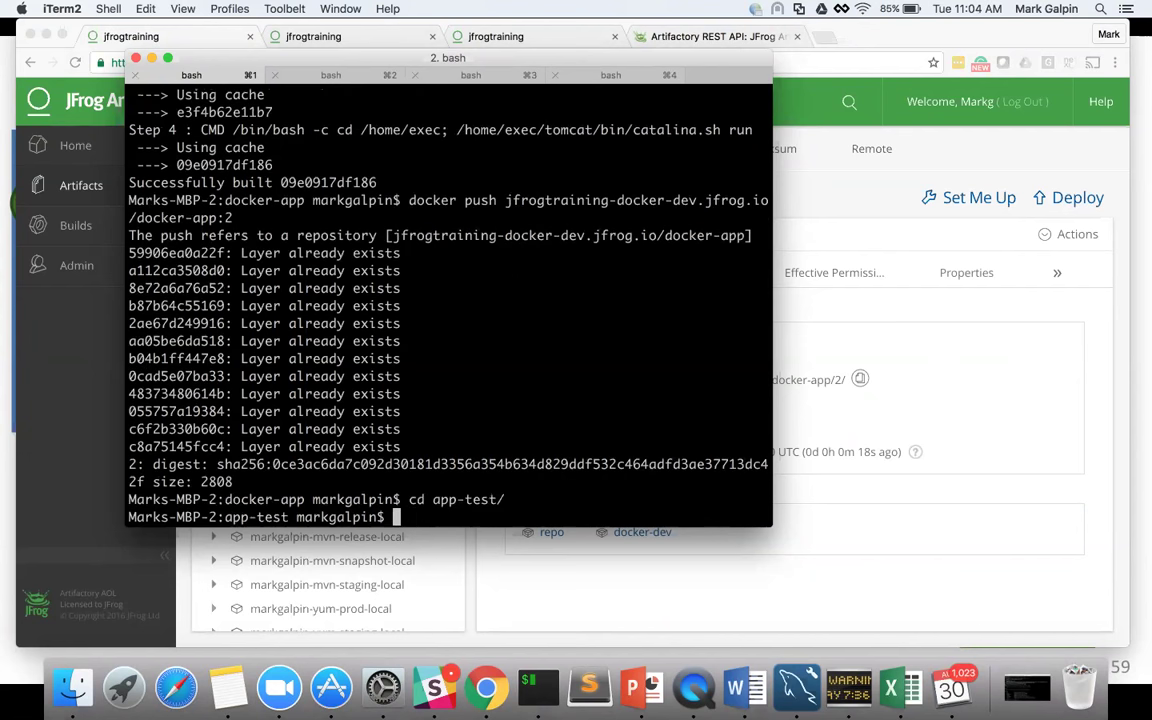
pyautogui.write('ll')
pyautogui.press('Return')
# Edit dpromote.json in emacs, set the tag to "2", save the file and exit.
pyautogui.write('emacs dp')
pyautogui.press('Tab')
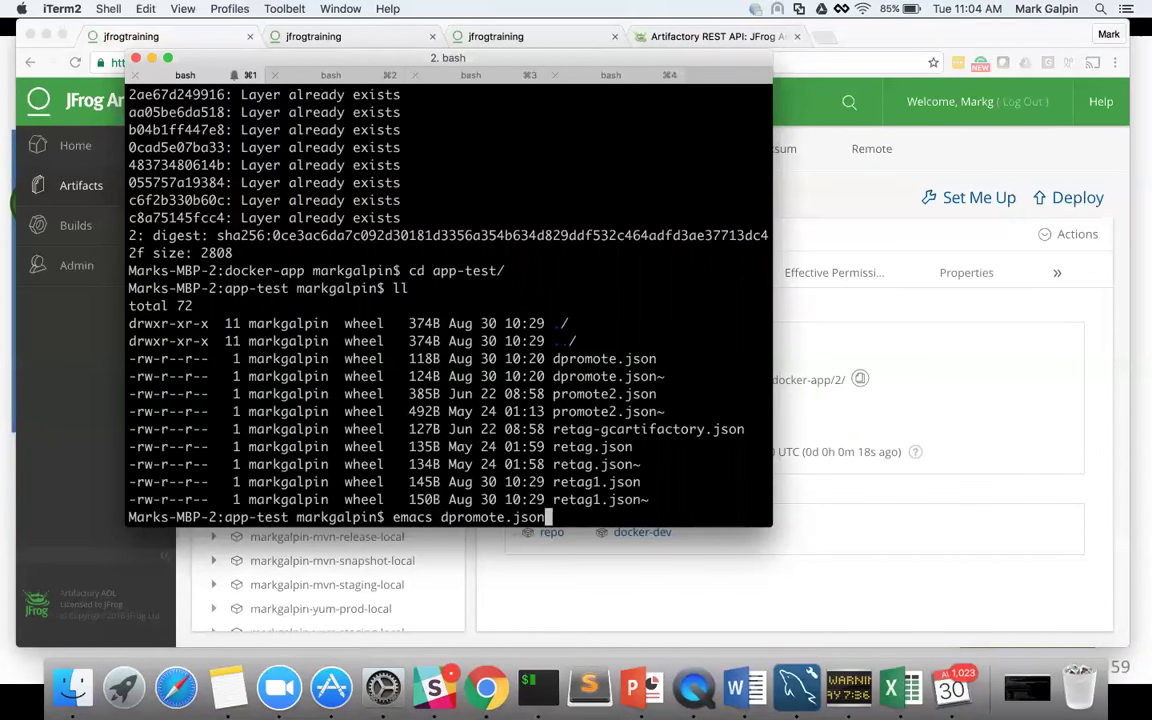
pyautogui.press('Return')
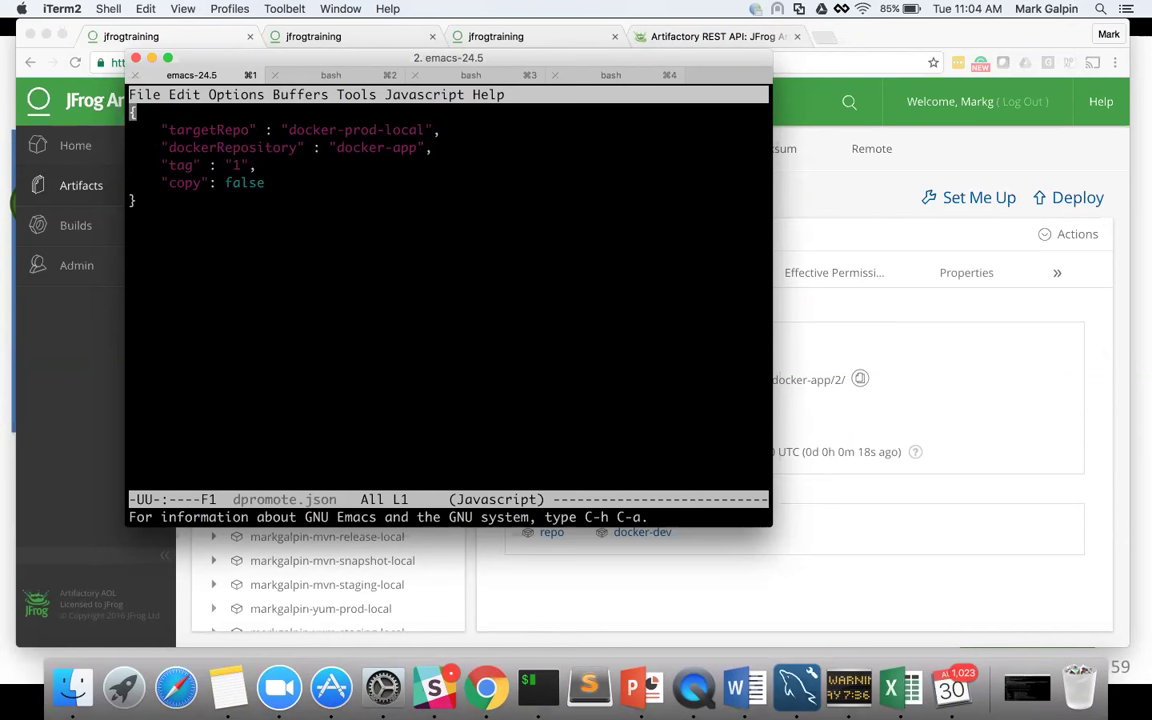
pyautogui.press('Down')
pyautogui.press('Down')
pyautogui.press('Down')
pyautogui.press('Right')
pyautogui.press('Right')
pyautogui.press('Right')
pyautogui.press('Right')
pyautogui.press('Right')
pyautogui.press('Right')
pyautogui.press('Right')
pyautogui.press('Right')
pyautogui.press('Right')
pyautogui.press('Right')
pyautogui.press('Right')
pyautogui.press('Right')
pyautogui.press('Right')
pyautogui.press('Right')
pyautogui.press('BackSpace')
pyautogui.write('2')
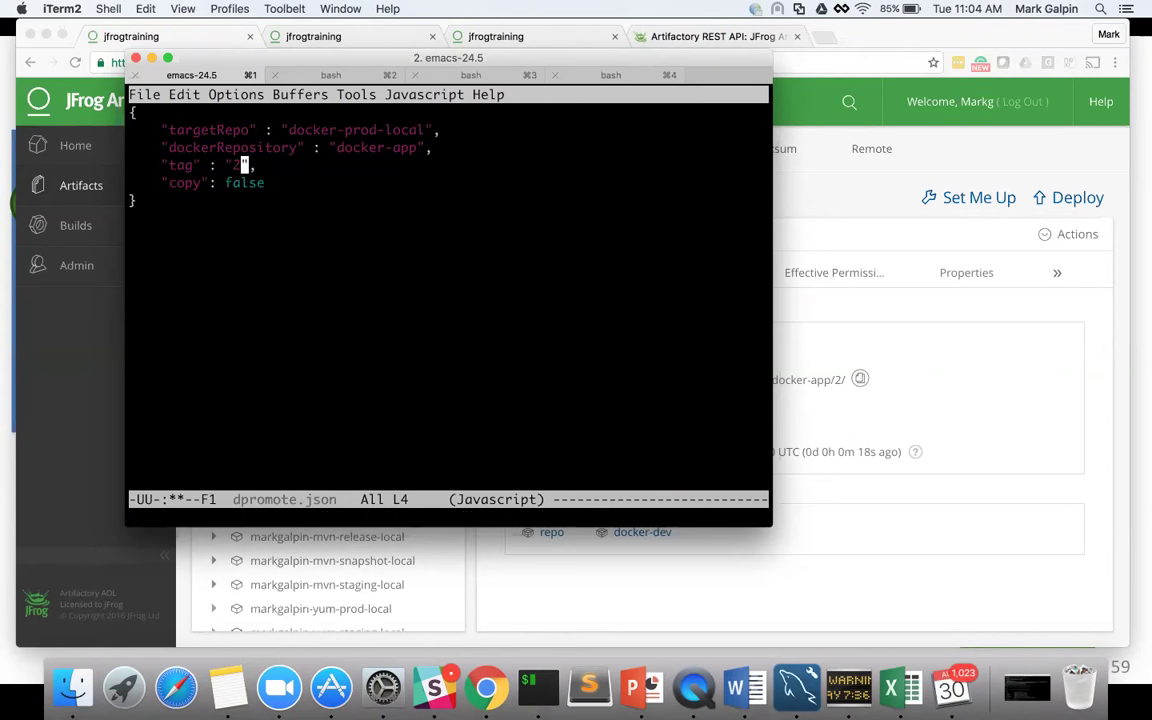
pyautogui.hotkey('ctrl', 'x')
pyautogui.hotkey('ctrl', 'c')
pyautogui.press('y')
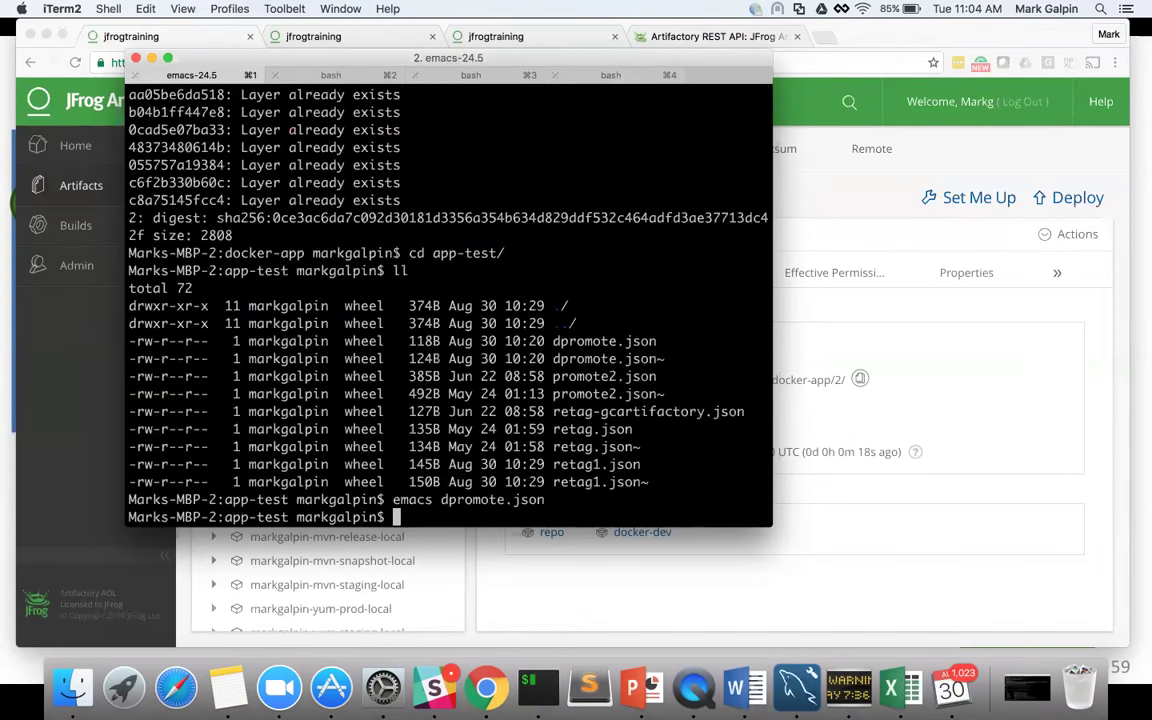
# Recall the curl promote command for docker-dev-local, replace retag1.json with dpromote.json and run it.
pyautogui.press('Up')
pyautogui.press('Up')
pyautogui.press('Up')
pyautogui.press('Up')
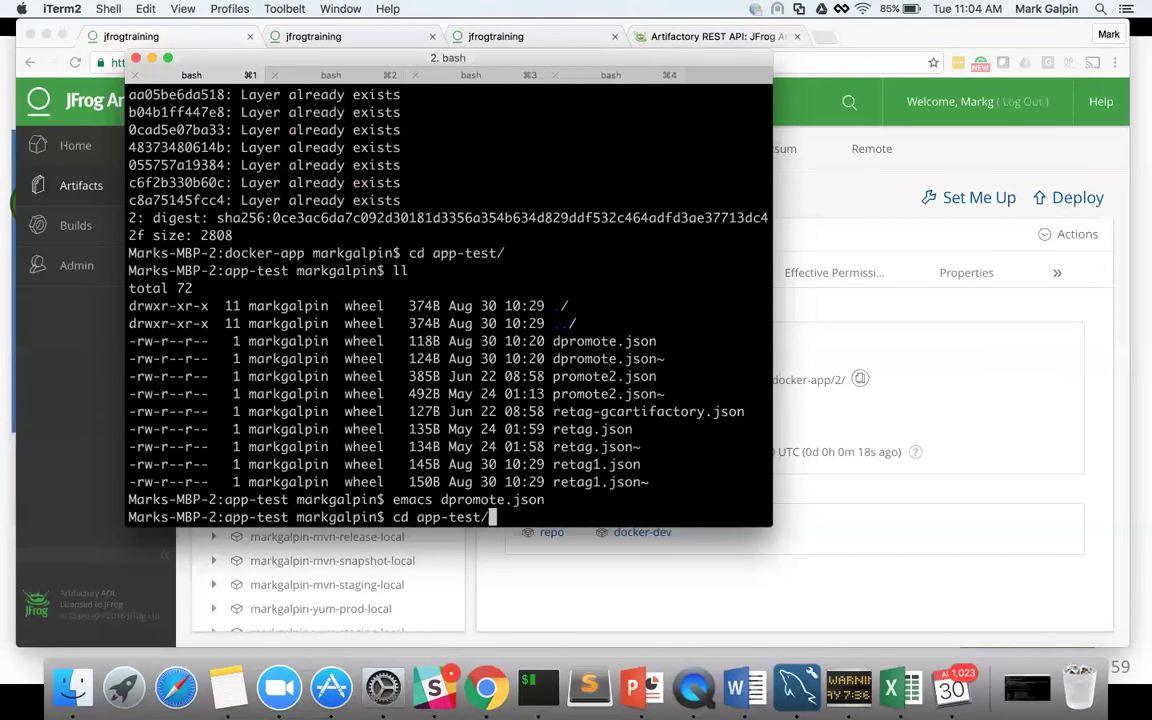
pyautogui.press('Down')
pyautogui.press('Down')
pyautogui.press('Up')
pyautogui.press('Up')
pyautogui.press('Up')
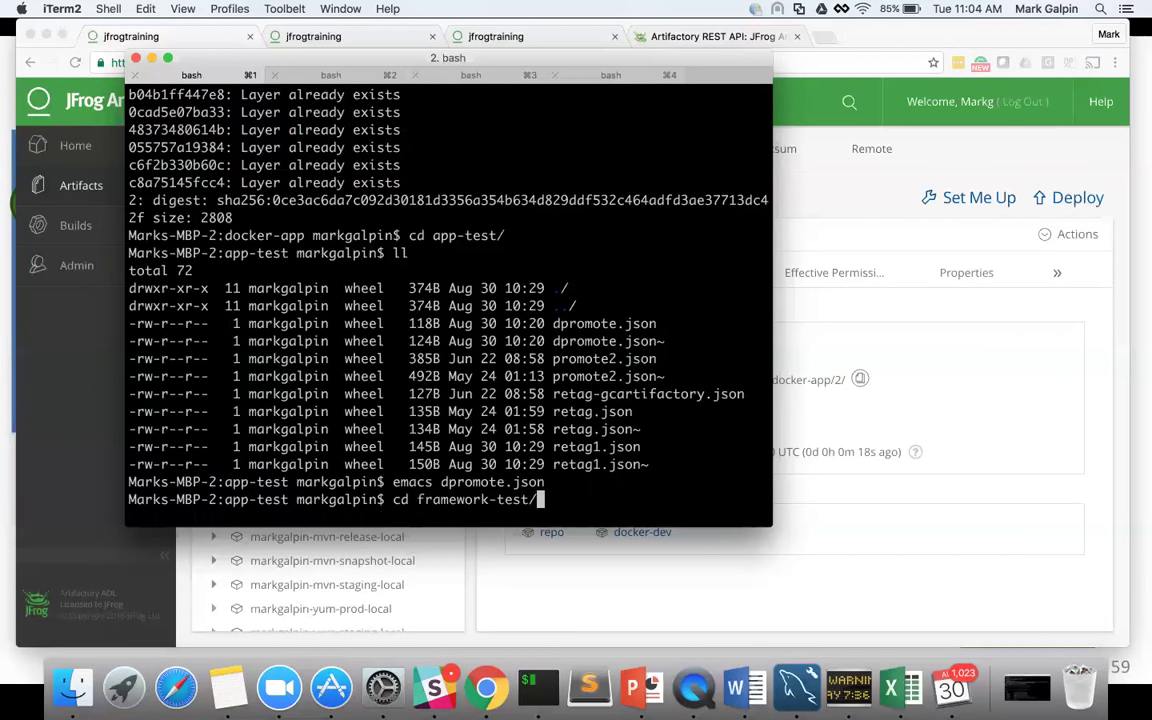
pyautogui.press('Left')
pyautogui.press('Left')
pyautogui.press('Left')
pyautogui.press('Left')
pyautogui.press('Left')
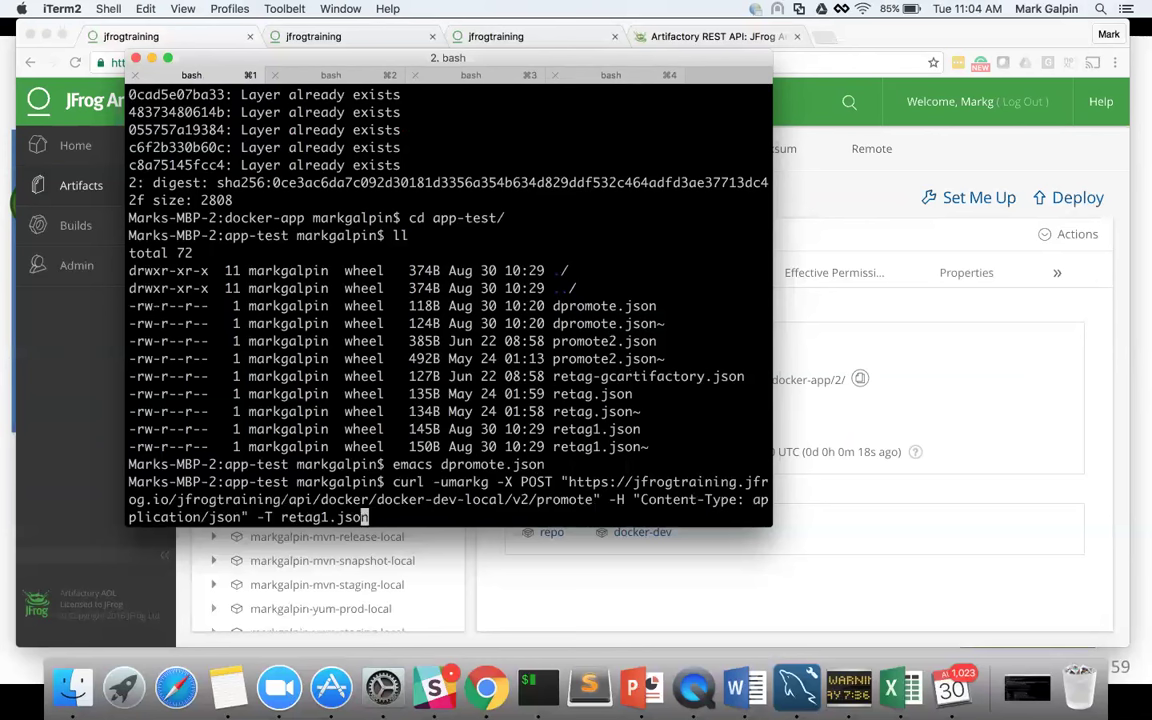
pyautogui.press('BackSpace')
pyautogui.press('BackSpace')
pyautogui.press('BackSpace')
pyautogui.press('BackSpace')
pyautogui.press('BackSpace')
pyautogui.press('BackSpace')
pyautogui.write('dpromote')
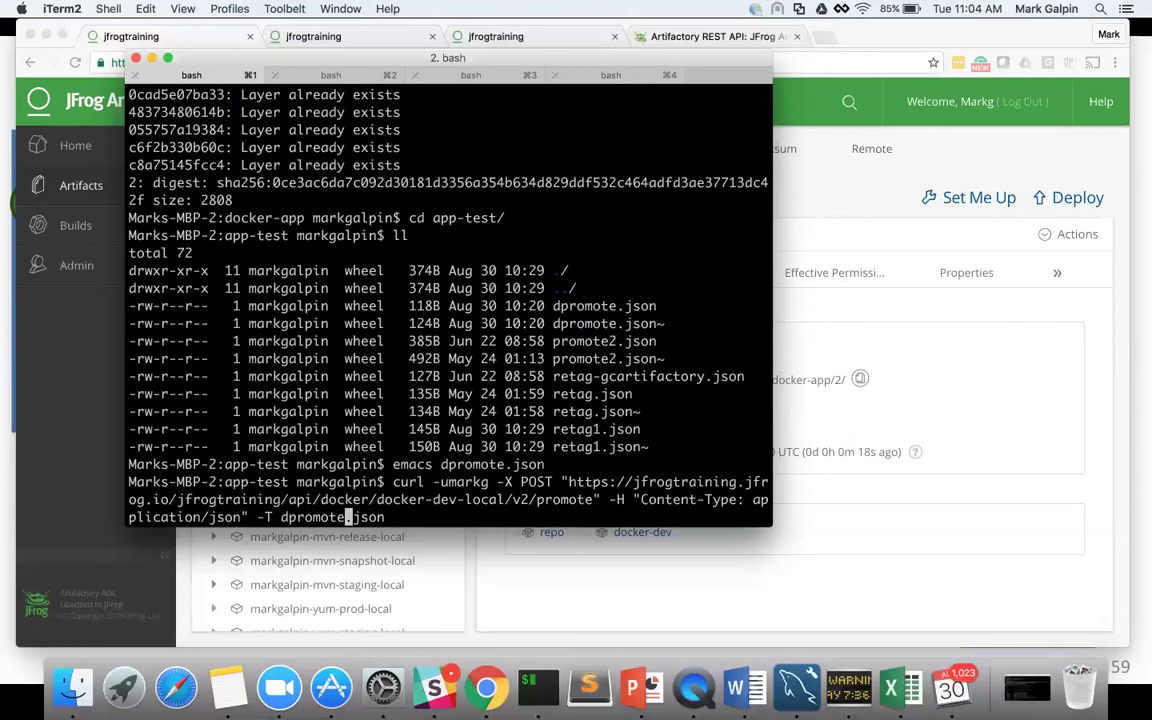
pyautogui.press('Return')
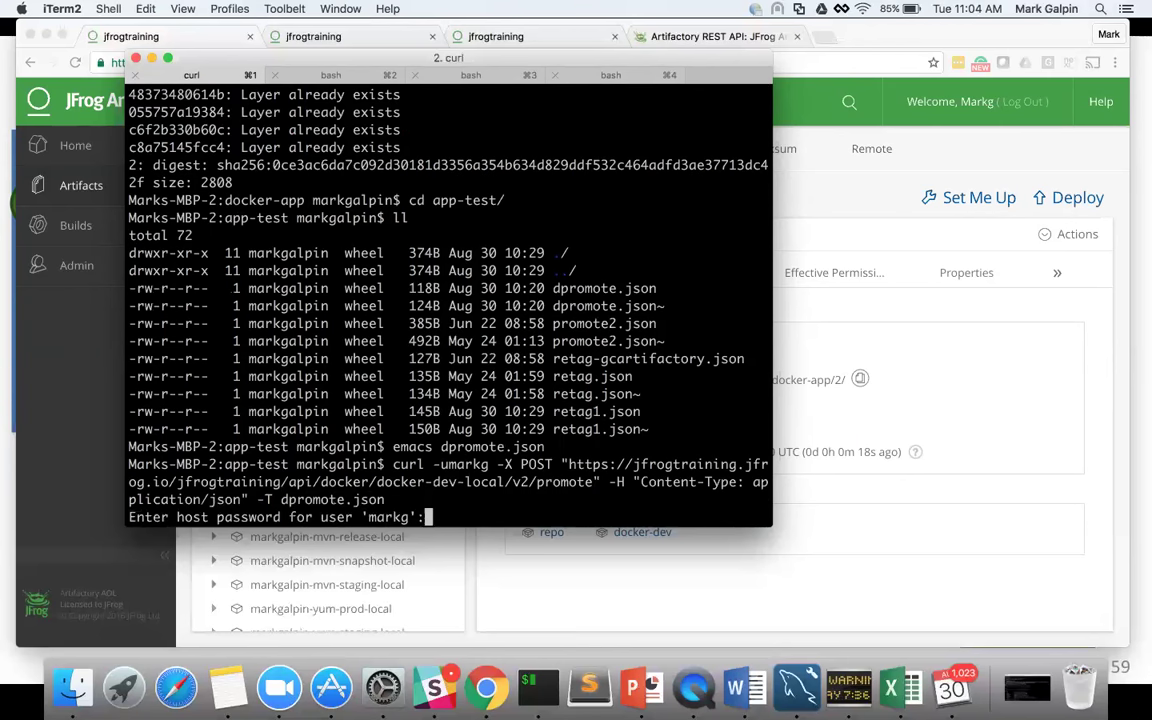
# Copy the API key from the Artifactory user profile in Chrome and submit it as the host password in iTerm2.
pyautogui.click(518, 36)
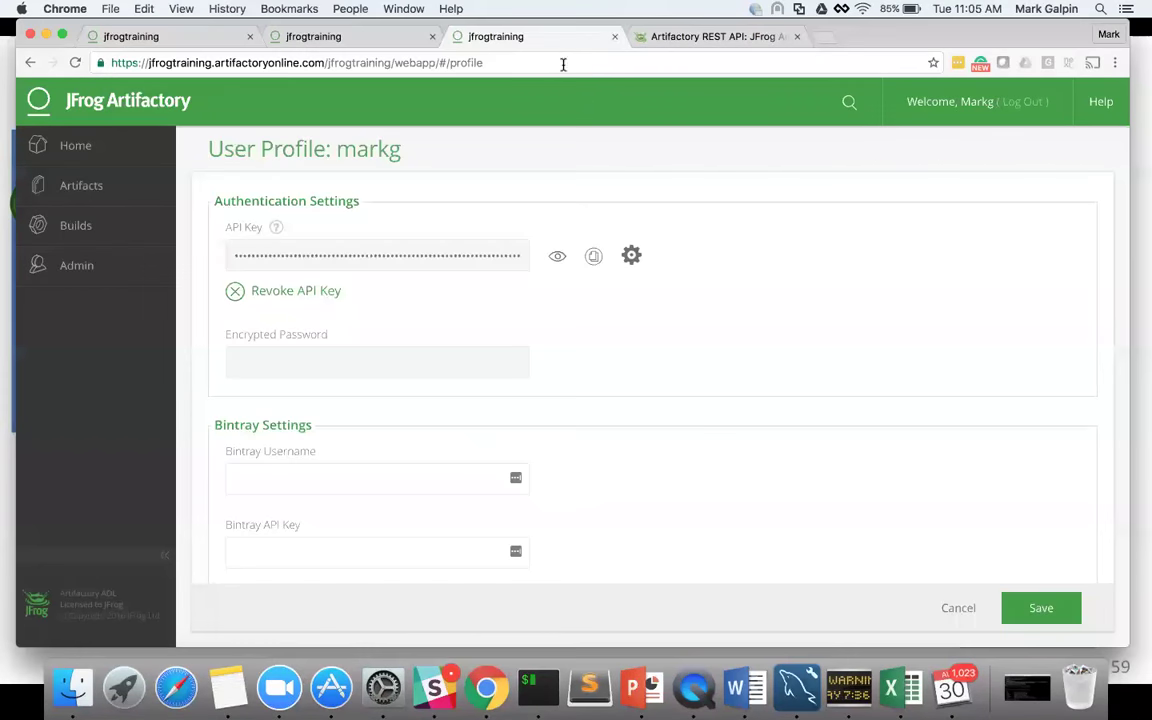
pyautogui.click(593, 258)
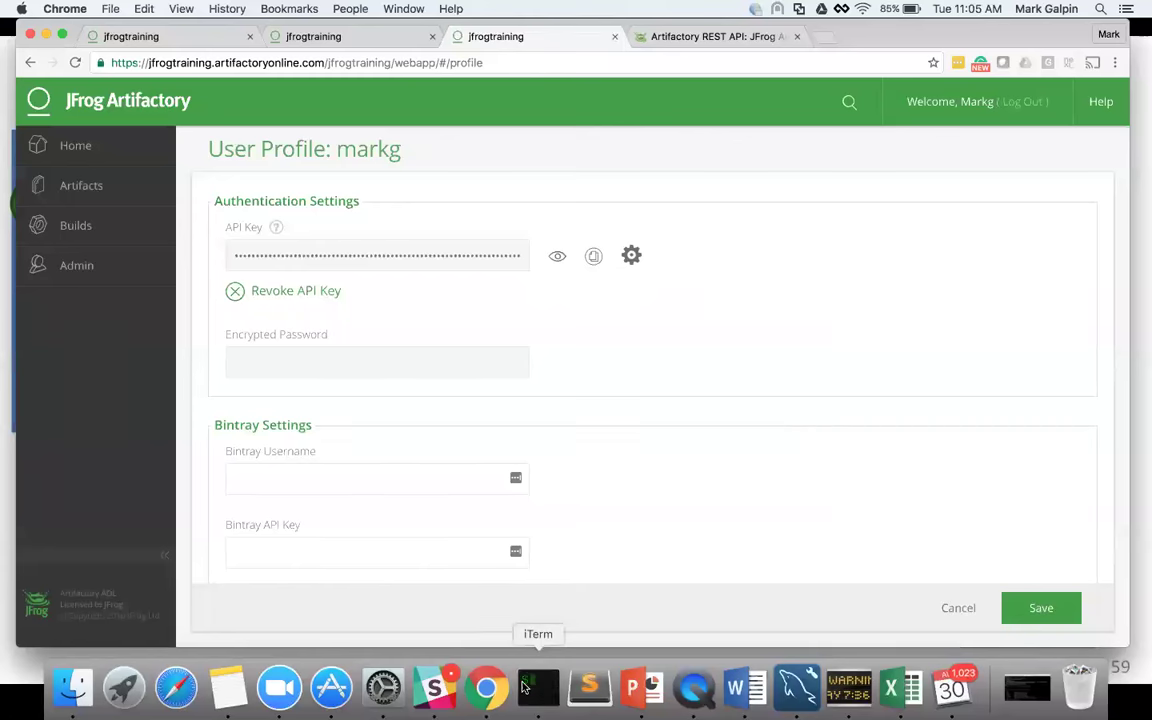
pyautogui.click(527, 686)
pyautogui.press('Return')
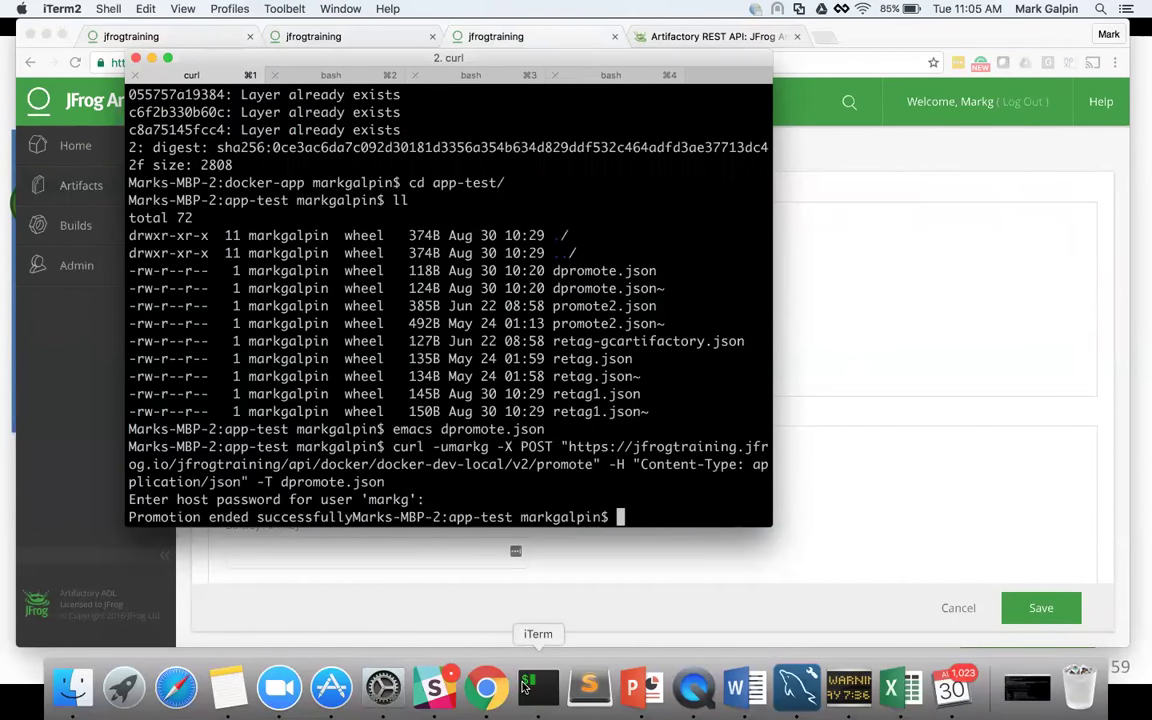
# Switch to the Artifactory repository browser in Chrome, refresh docker-prod-local and view tag 2 of docker-app.
pyautogui.click(882, 386)
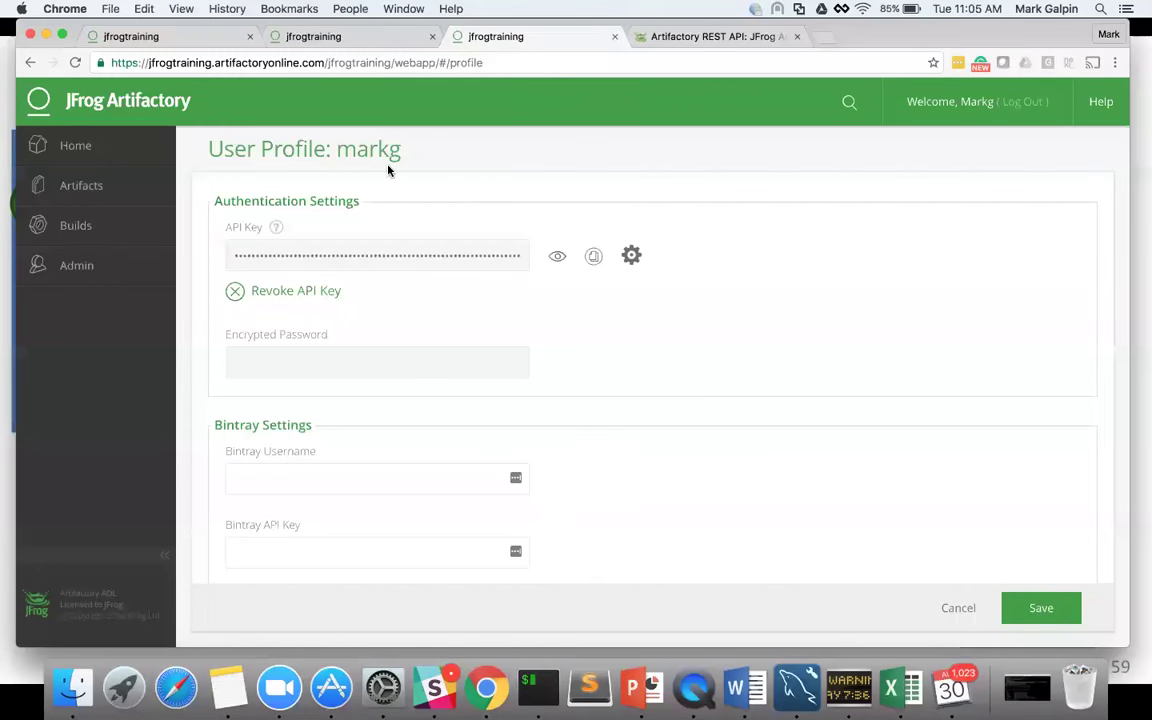
pyautogui.click(331, 40)
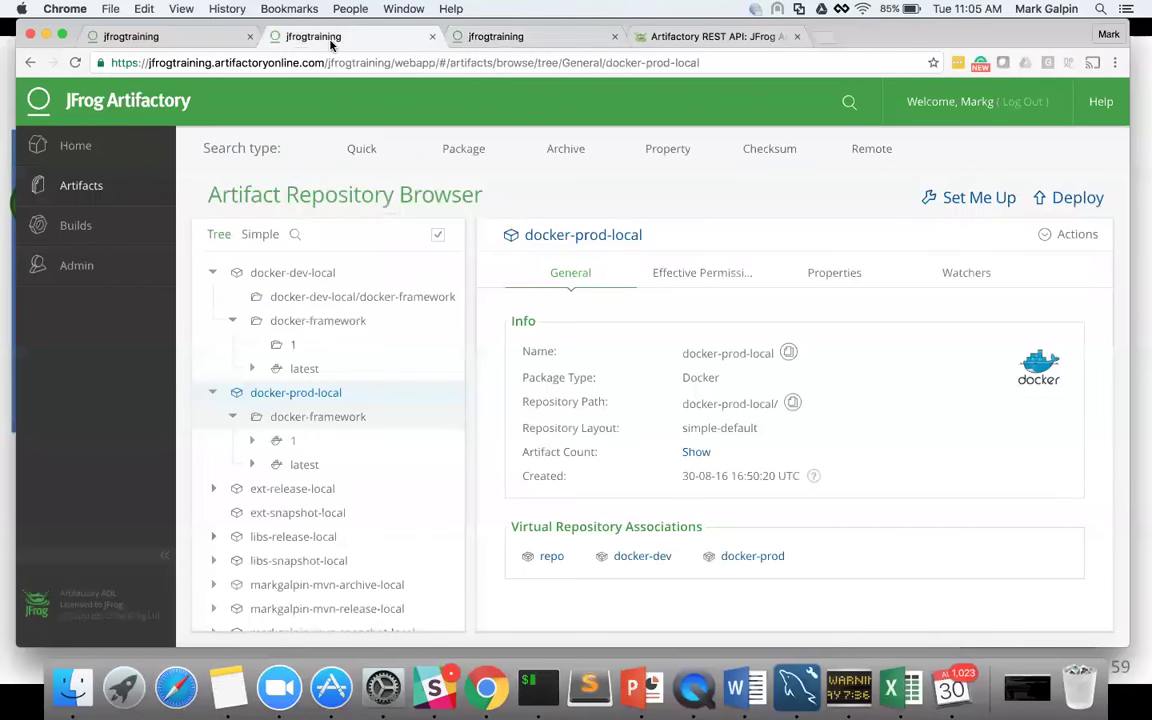
pyautogui.rightClick(311, 400)
pyautogui.click(358, 423)
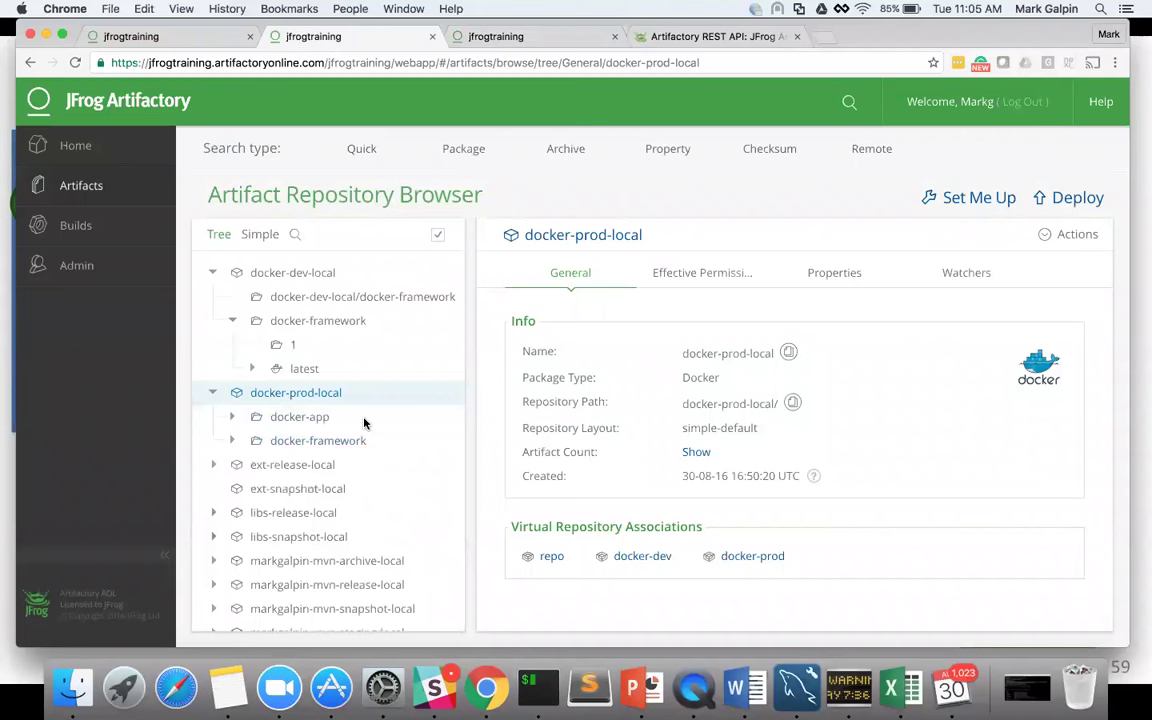
pyautogui.click(230, 417)
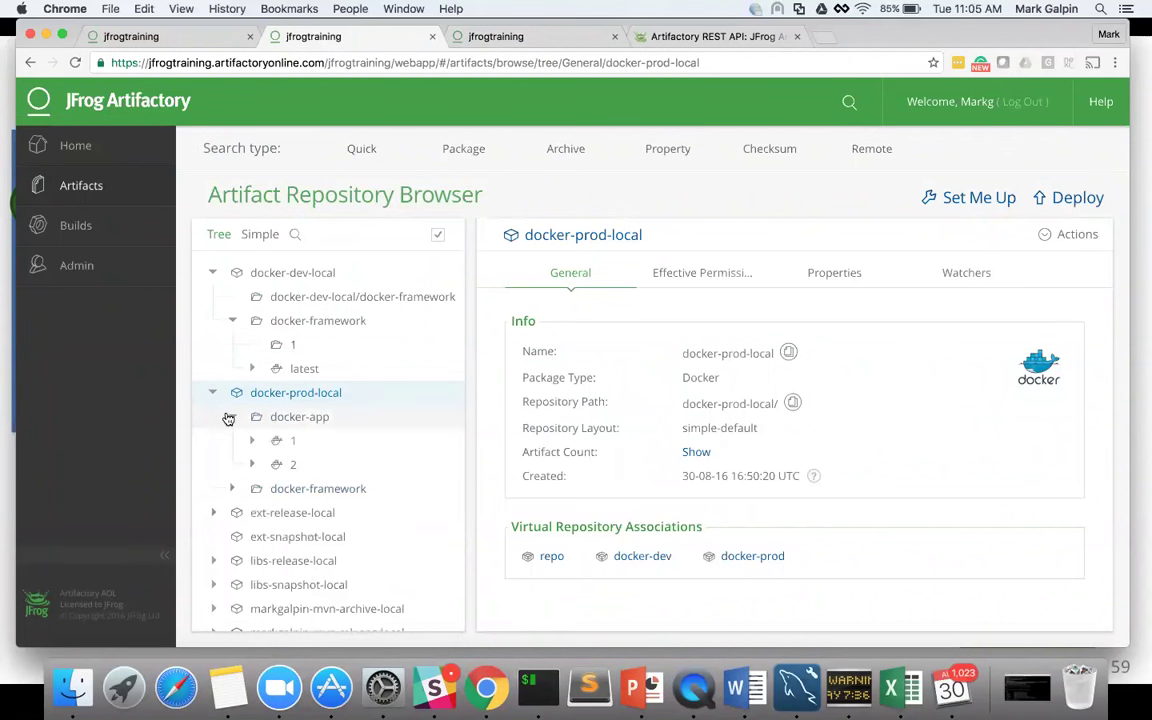
pyautogui.click(294, 466)
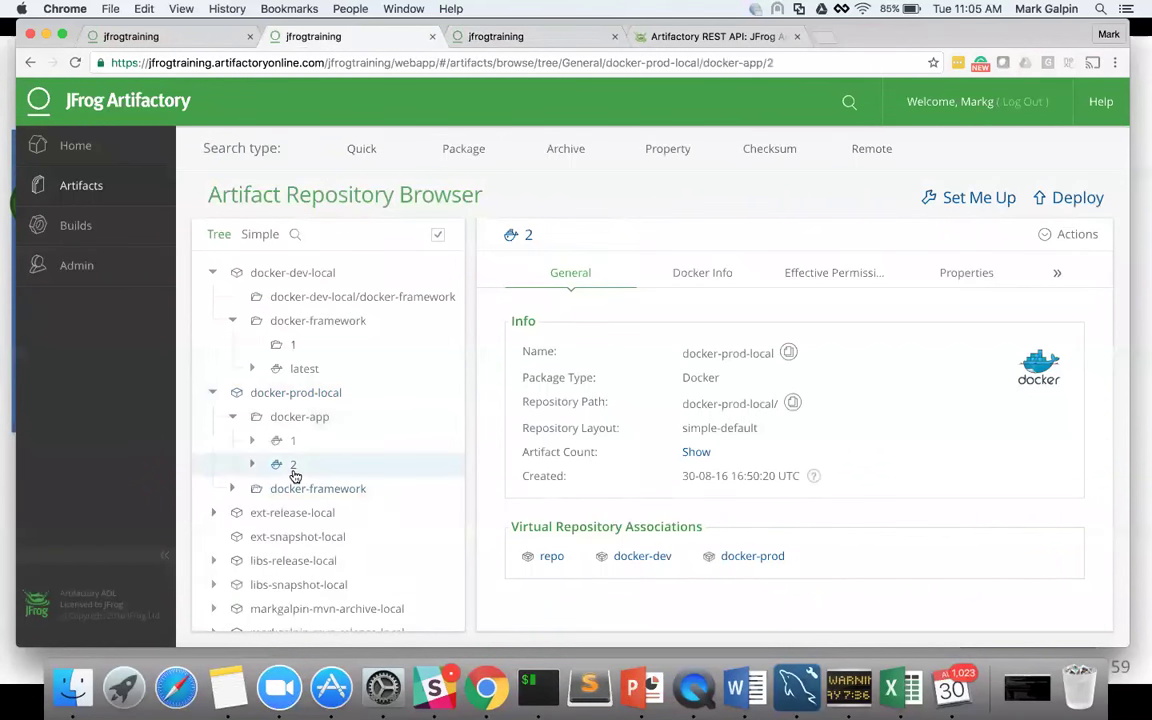
# Switch back to the iTerm2 terminal.
pyautogui.click(539, 688)
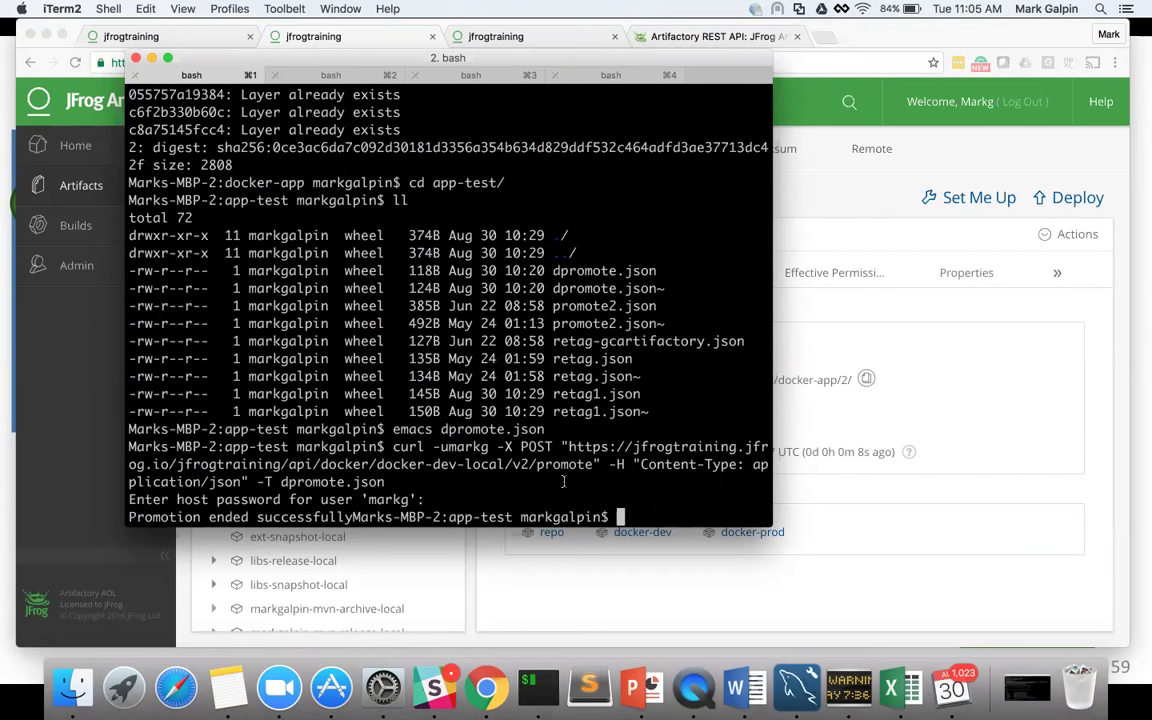
pyautogui.write('cat')
pyautogui.press('BackSpace')
pyautogui.press('BackSpace')
pyautogui.press('BackSpace')
pyautogui.press('BackSpace')
# Recall the last curl promote command and change its source repository to docker-prod-local.
pyautogui.press('Up')
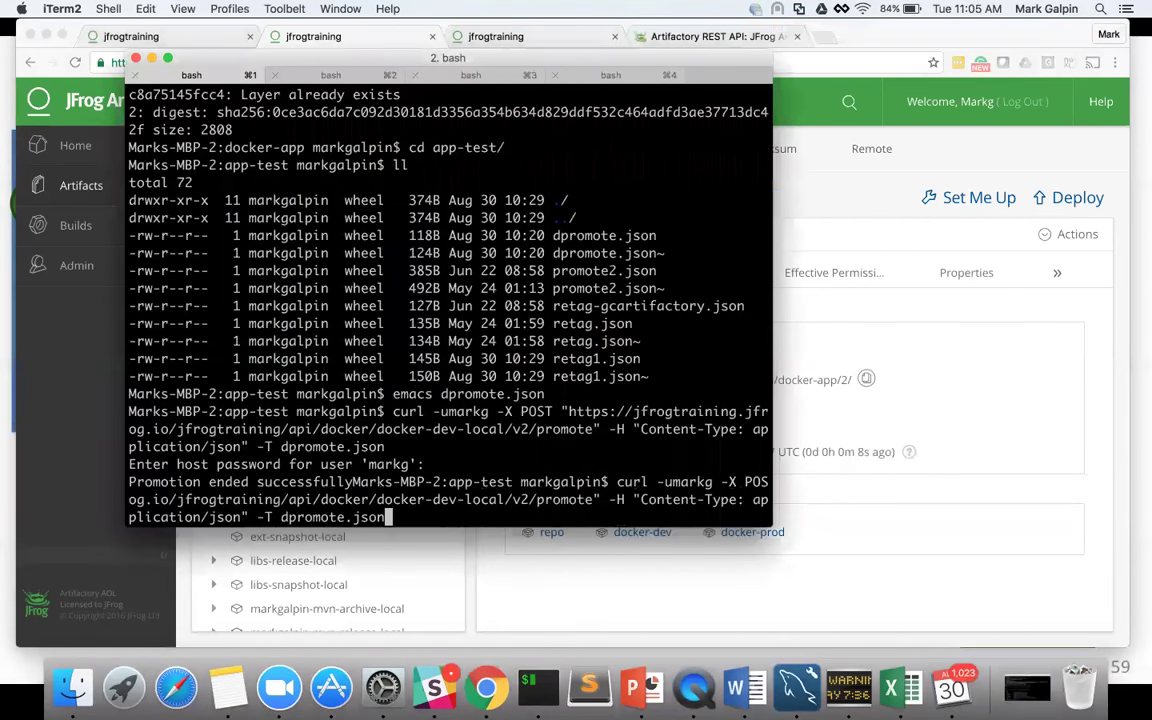
pyautogui.press('Left')
pyautogui.press('Left')
pyautogui.press('Left')
pyautogui.press('Left')
pyautogui.press('Left')
pyautogui.press('Left')
pyautogui.press('Left')
pyautogui.press('Left')
pyautogui.press('Left')
pyautogui.press('Left')
pyautogui.press('Left')
pyautogui.press('Left')
pyautogui.press('Left')
pyautogui.press('Left')
pyautogui.press('Left')
pyautogui.press('Left')
pyautogui.press('Left')
pyautogui.press('Left')
pyautogui.press('Left')
pyautogui.press('Left')
pyautogui.press('Left')
pyautogui.press('Left')
pyautogui.press('Left')
pyautogui.press('Left')
pyautogui.press('Left')
pyautogui.press('Left')
pyautogui.press('Left')
pyautogui.press('Left')
pyautogui.press('Left')
pyautogui.press('Left')
pyautogui.press('Left')
pyautogui.press('Left')
pyautogui.press('Left')
pyautogui.press('Left')
pyautogui.press('Left')
pyautogui.press('Left')
pyautogui.press('Left')
pyautogui.press('Left')
pyautogui.press('Left')
pyautogui.press('Left')
pyautogui.press('Left')
pyautogui.press('Left')
pyautogui.press('Left')
pyautogui.press('Left')
pyautogui.press('Left')
pyautogui.press('Left')
pyautogui.press('Left')
pyautogui.press('Left')
pyautogui.press('Left')
pyautogui.press('Left')
pyautogui.press('Left')
pyautogui.press('Left')
pyautogui.press('Left')
pyautogui.press('Left')
pyautogui.press('Left')
pyautogui.press('Left')
pyautogui.press('Left')
pyautogui.press('Left')
pyautogui.press('Left')
pyautogui.press('Left')
pyautogui.press('Left')
pyautogui.press('Left')
pyautogui.press('Left')
pyautogui.press('Left')
pyautogui.press('BackSpace')
pyautogui.press('BackSpace')
pyautogui.press('BackSpace')
pyautogui.write('prod')
pyautogui.hotkey('ctrl', 'e')
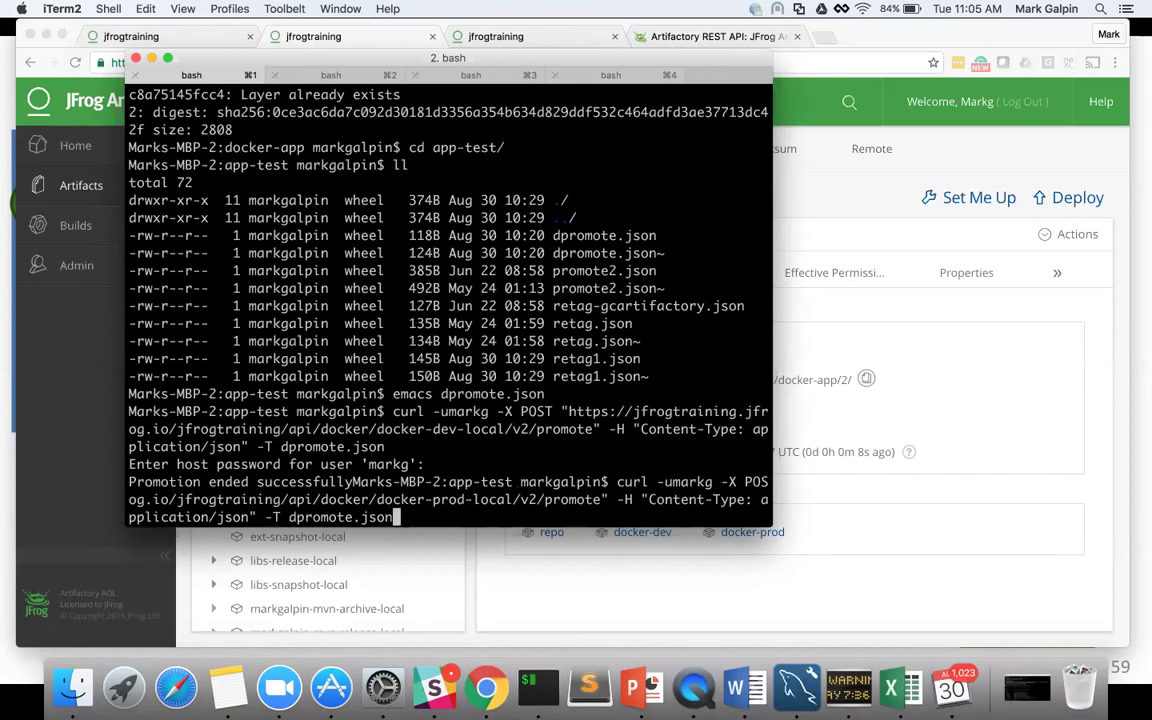
# Replace the payload file at the end of the curl command with retag1.json and run it.
pyautogui.press('Left')
pyautogui.press('Left')
pyautogui.press('Left')
pyautogui.press('Left')
pyautogui.press('Left')
pyautogui.press('BackSpace')
pyautogui.press('BackSpace')
pyautogui.press('BackSpace')
pyautogui.press('BackSpace')
pyautogui.press('BackSpace')
pyautogui.press('BackSpace')
pyautogui.press('BackSpace')
pyautogui.press('BackSpace')
pyautogui.write('retag1')
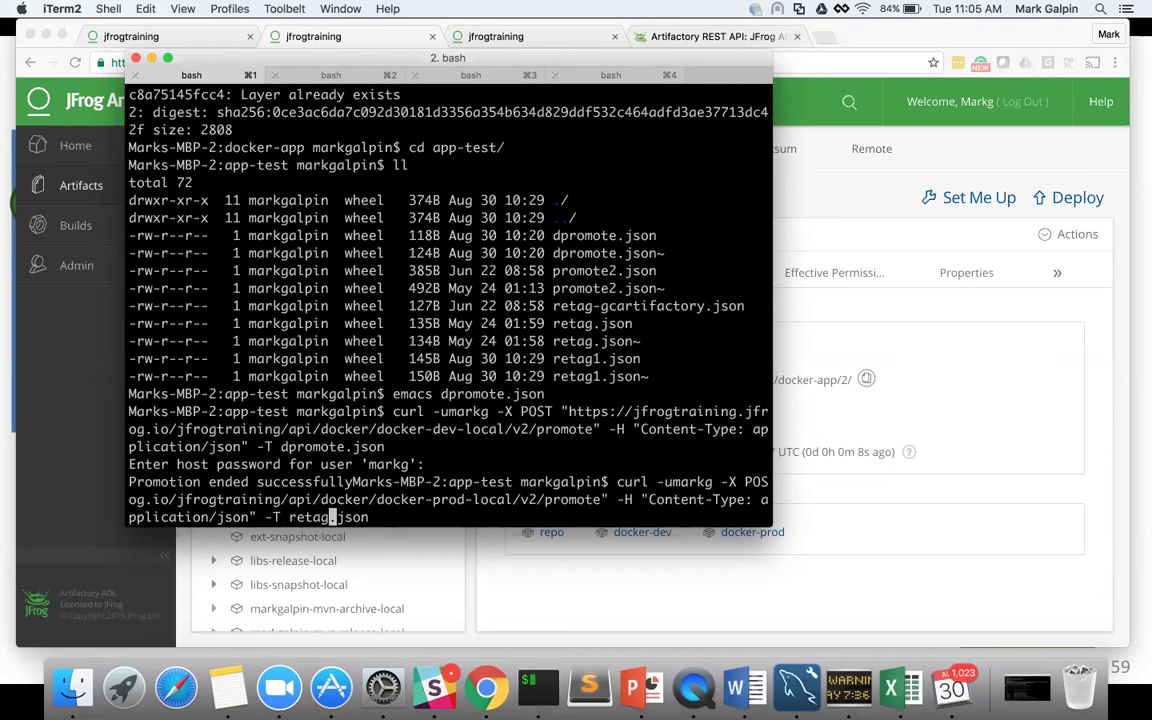
pyautogui.press('Return')
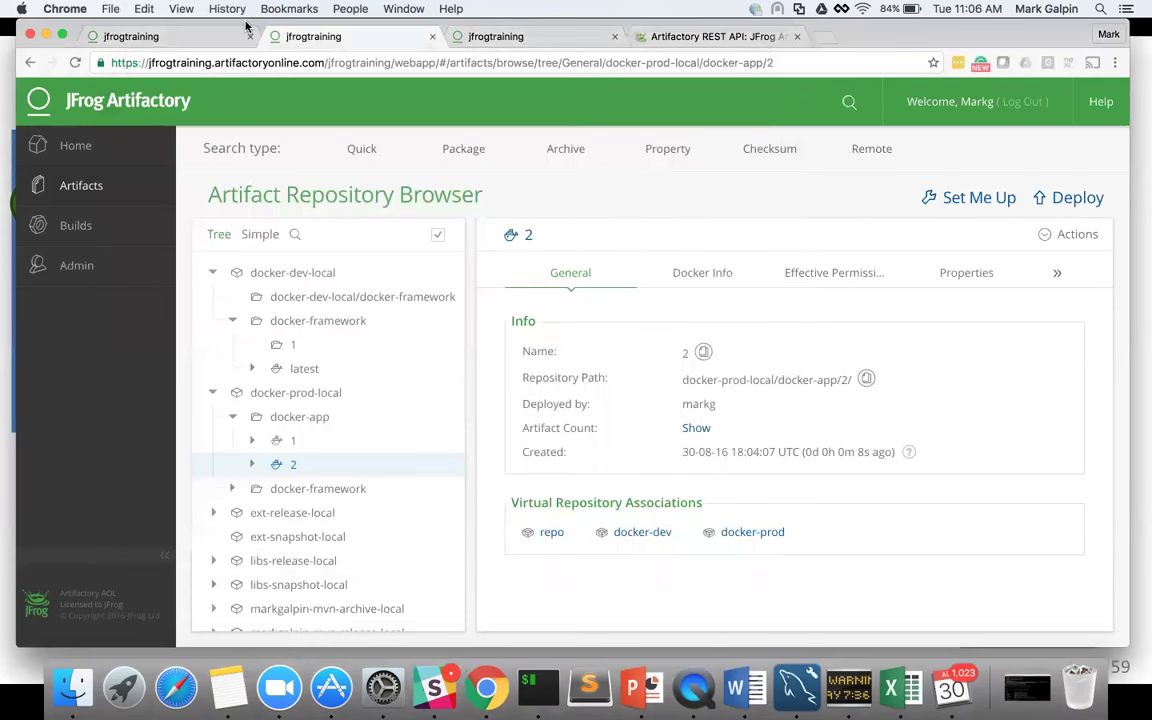
# Copy the API key from the Artifactory user profile in Chrome and submit it as the host password in iTerm2.
pyautogui.click(286, 38)
pyautogui.moveTo(266, 26); pyautogui.dragTo(268, 55)
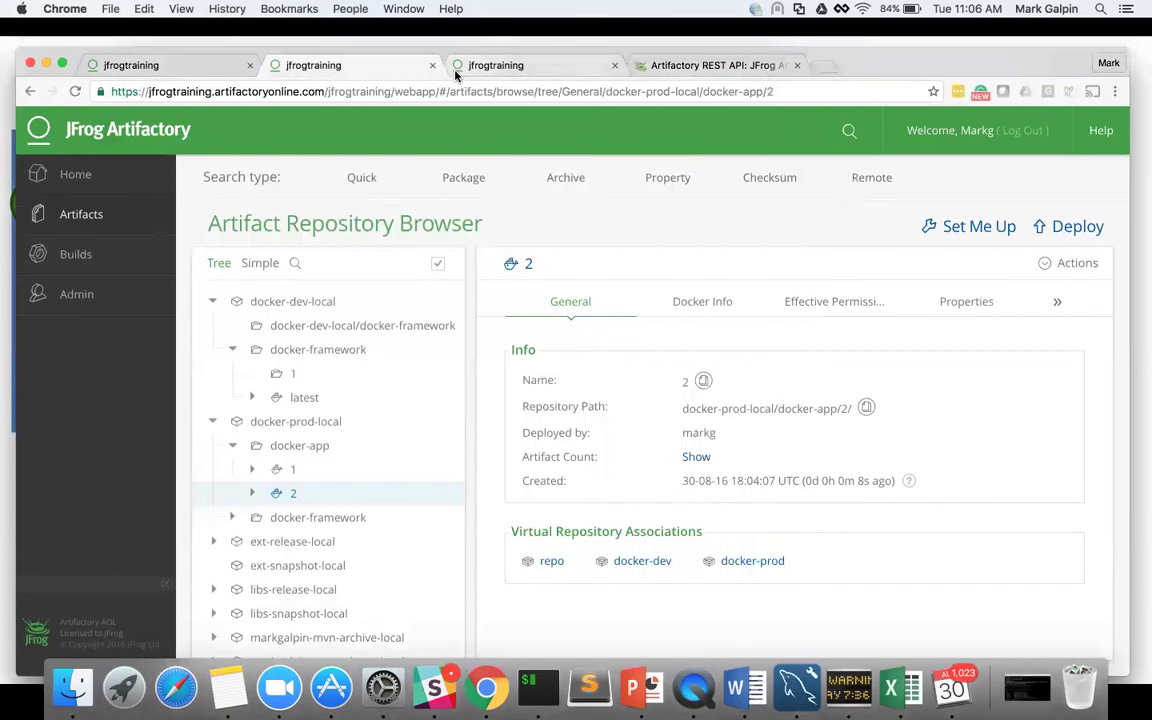
pyautogui.click(480, 66)
pyautogui.click(593, 288)
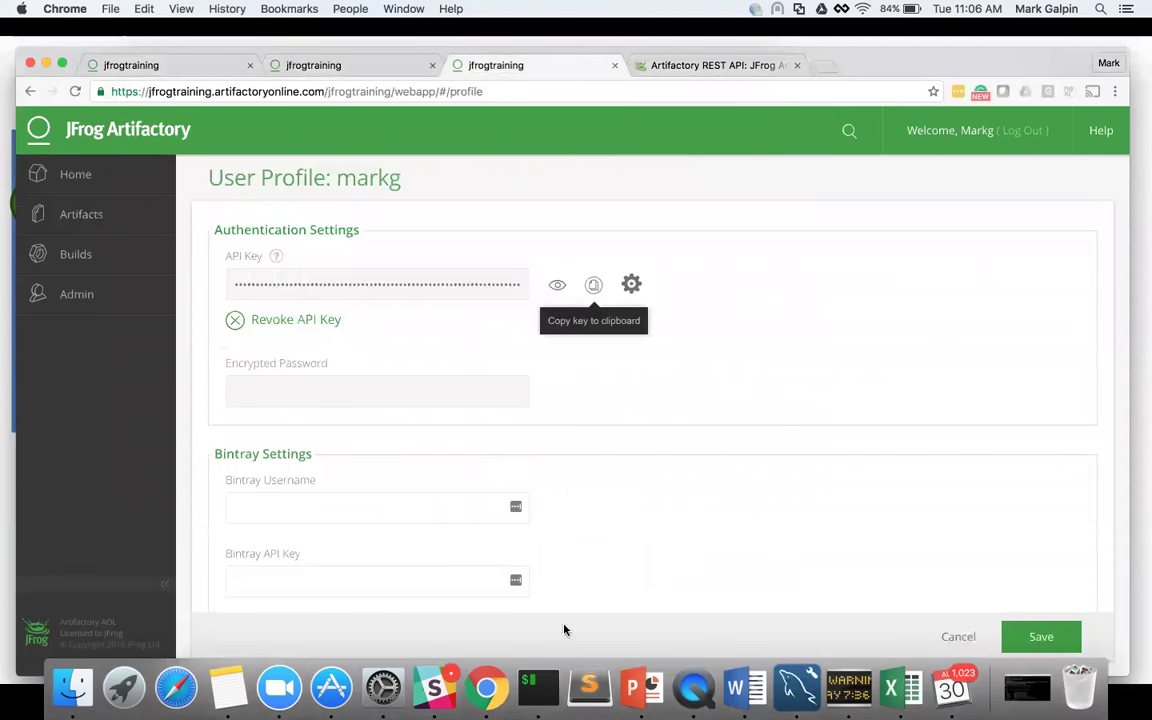
pyautogui.click(538, 686)
pyautogui.press('Return')
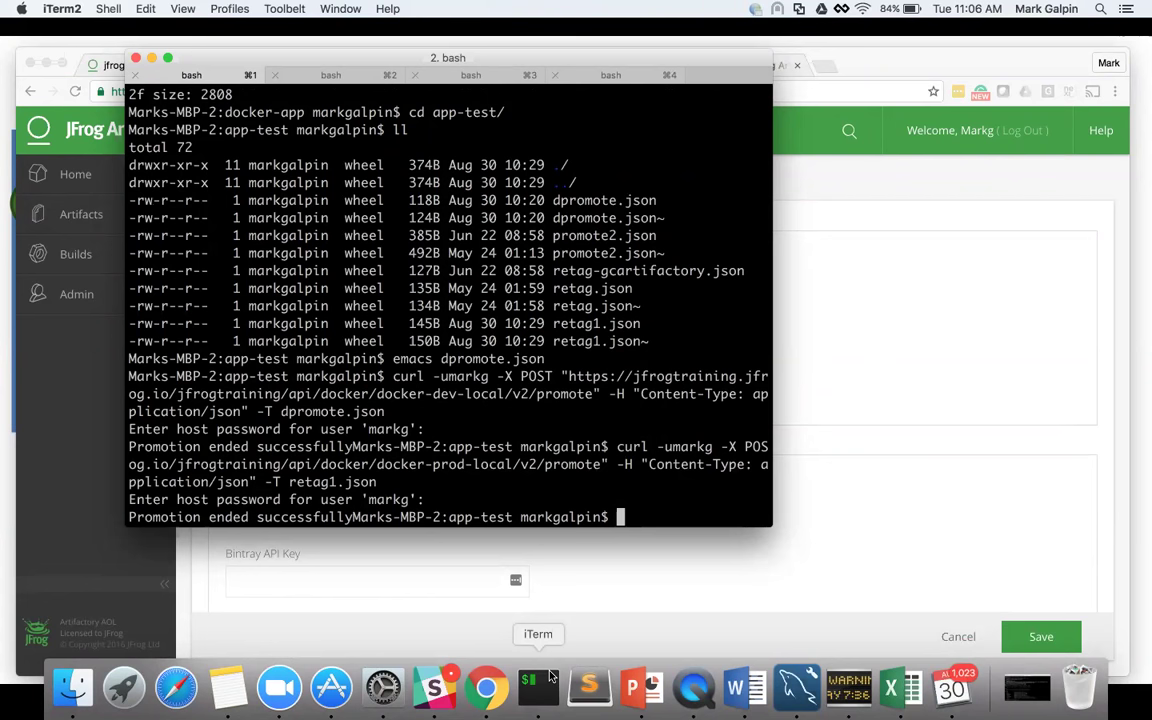
# Go up two directory levels from app-test to docker-lifecycle-scripts.
pyautogui.write('cd ..')
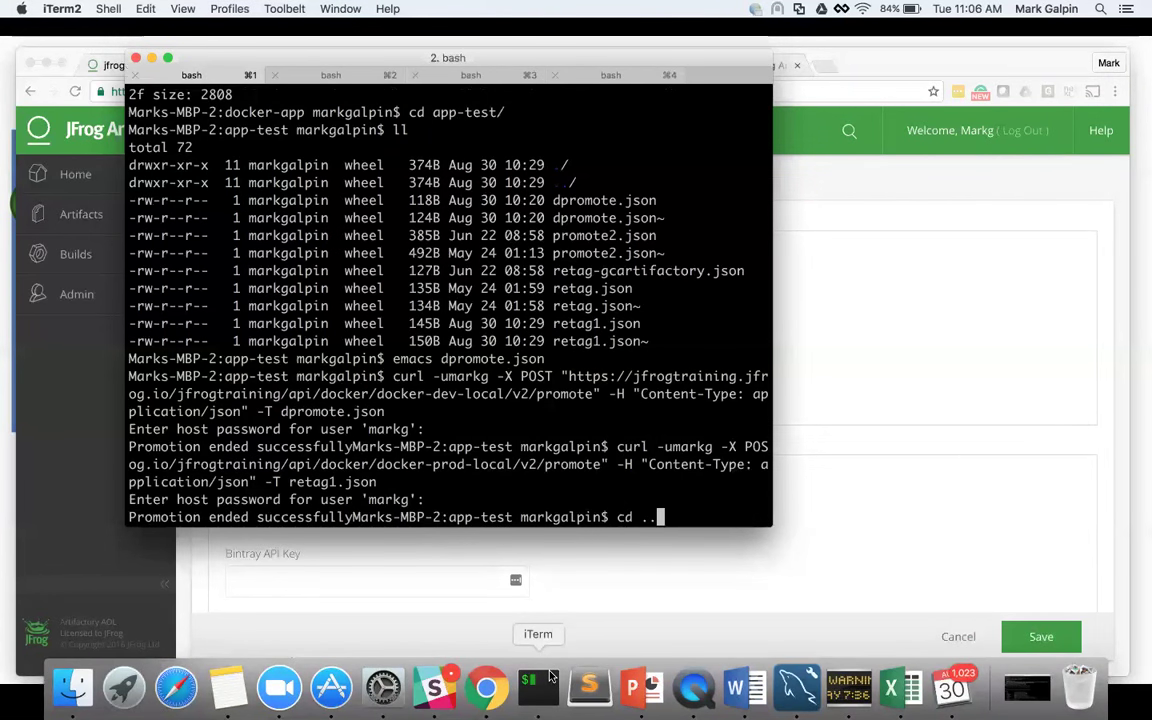
pyautogui.press('Return')
pyautogui.write('cd ..')
pyautogui.press('Return')
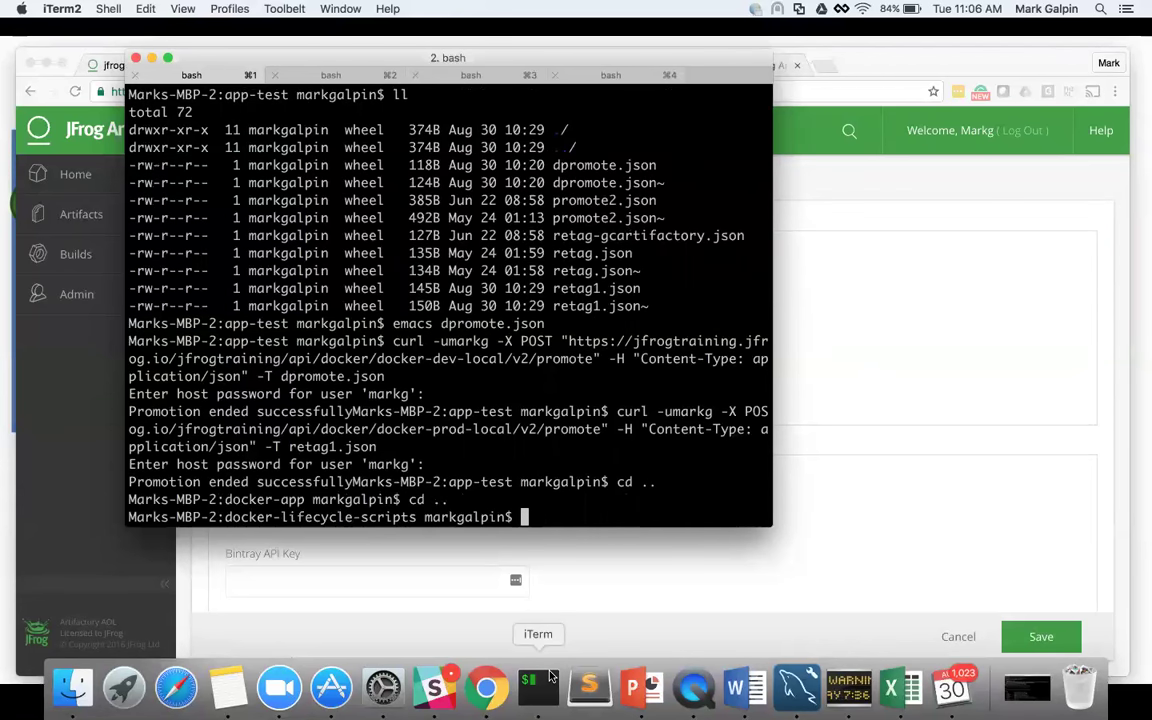
# Change into the docker-framework/framework-test directory and list its files in detail.
pyautogui.write('cd docker-')
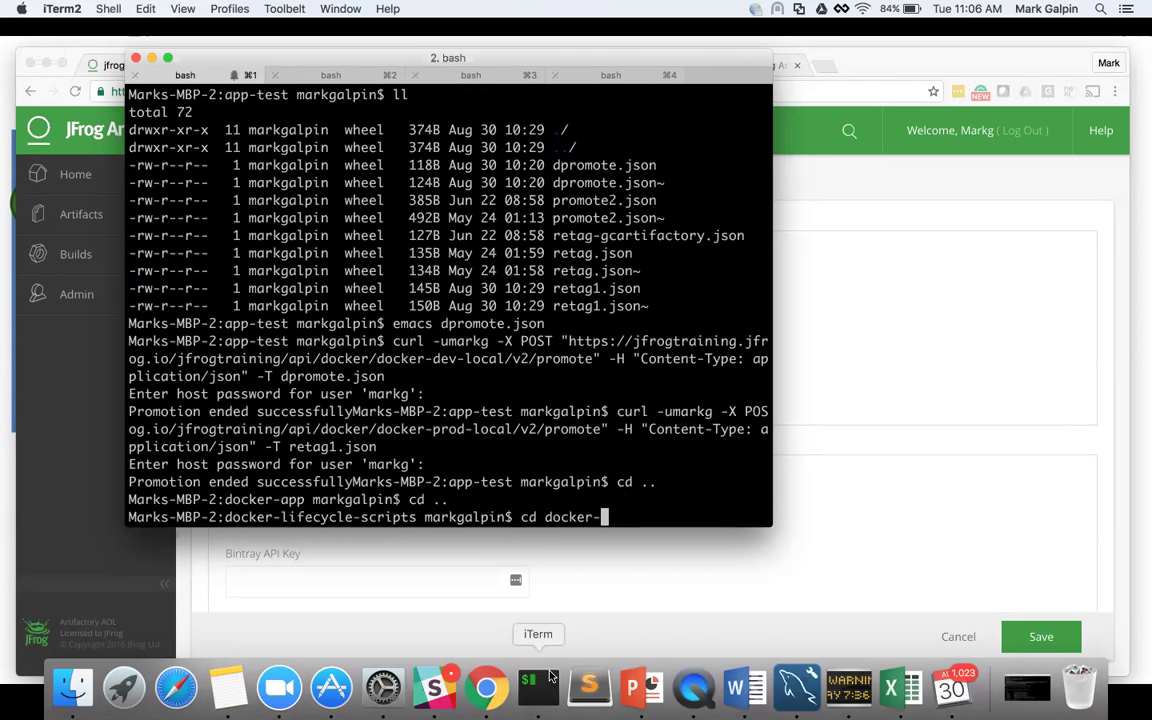
pyautogui.write('f')
pyautogui.press('Tab')
pyautogui.write('f')
pyautogui.press('Tab')
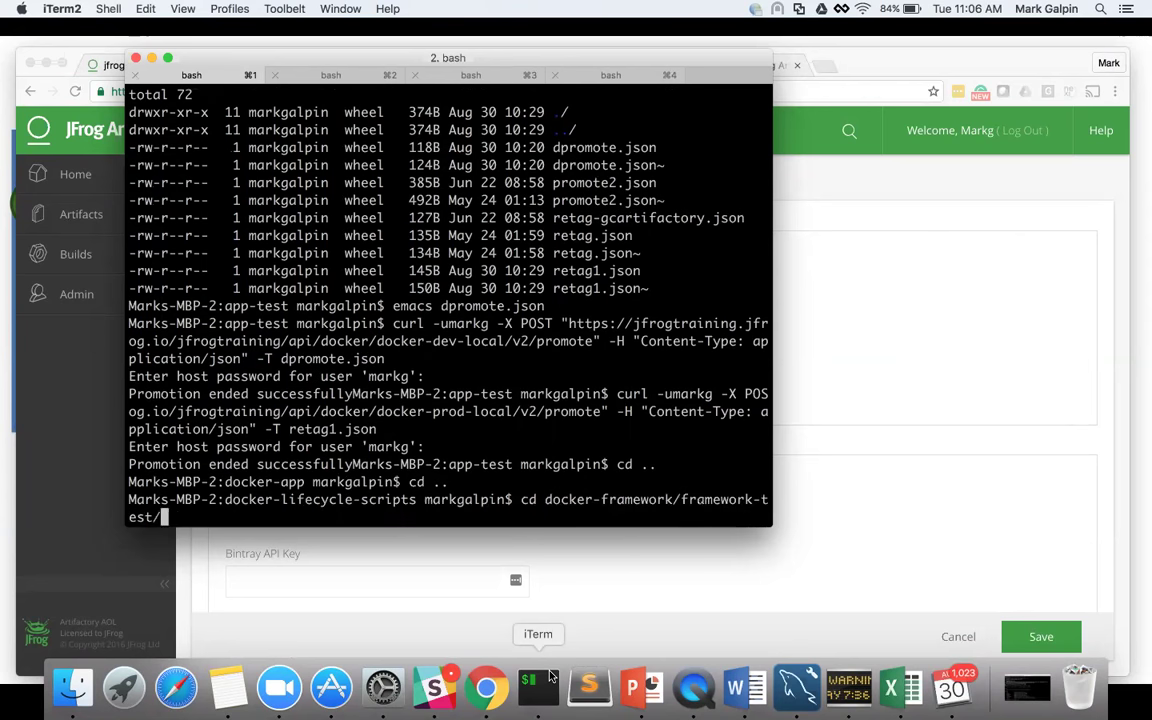
pyautogui.press('Return')
pyautogui.write('ll')
pyautogui.press('Return')
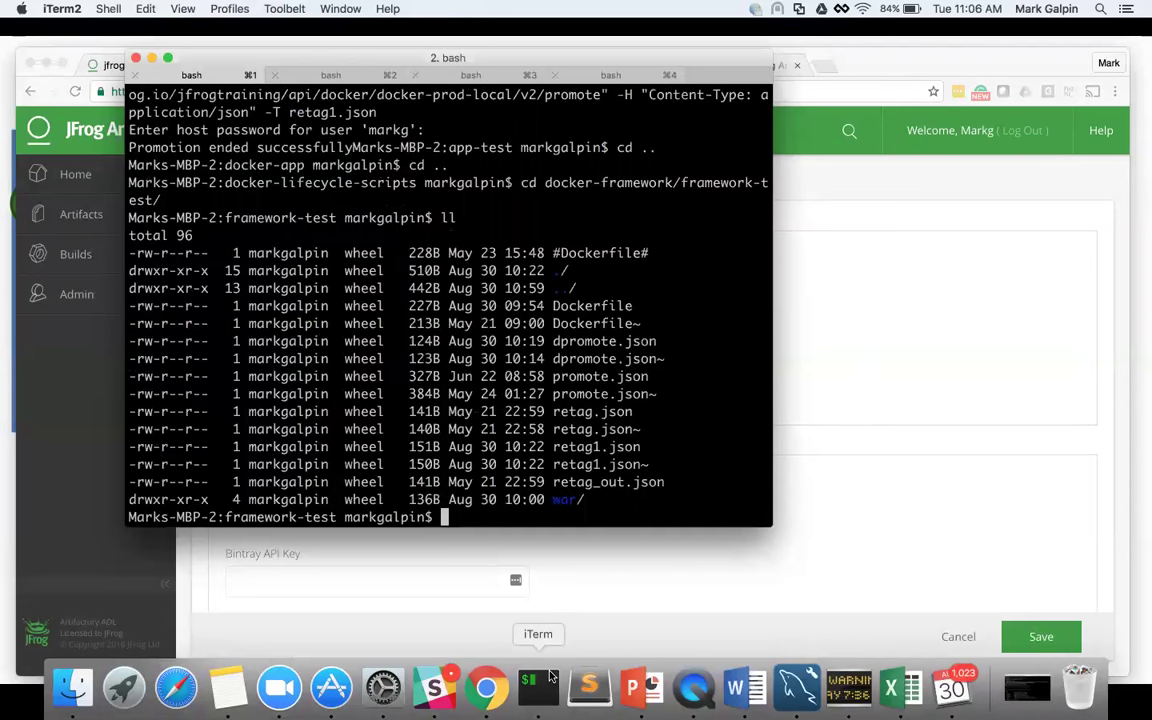
# Compare ./Dockerfile with ../../docker-app/Dockerfile using diff, and list the contents of the war directory.
pyautogui.write('diff')
pyautogui.write('./Dockerfile ../../docker-')
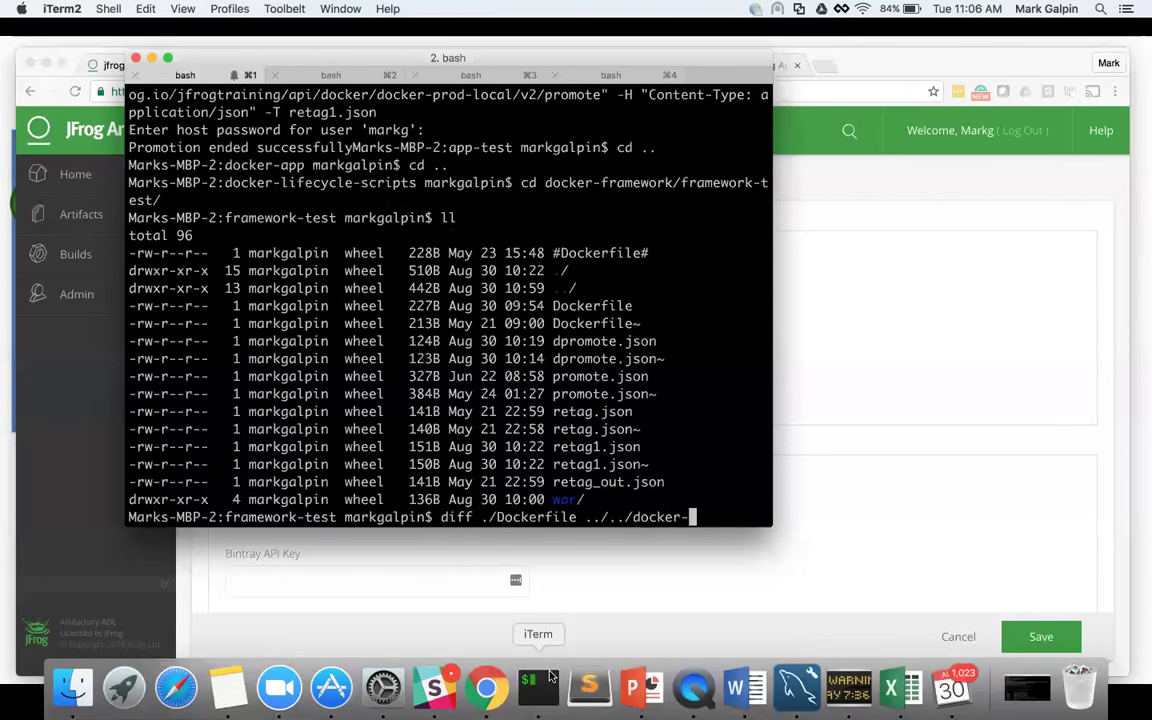
pyautogui.write('app/Dockerfile')
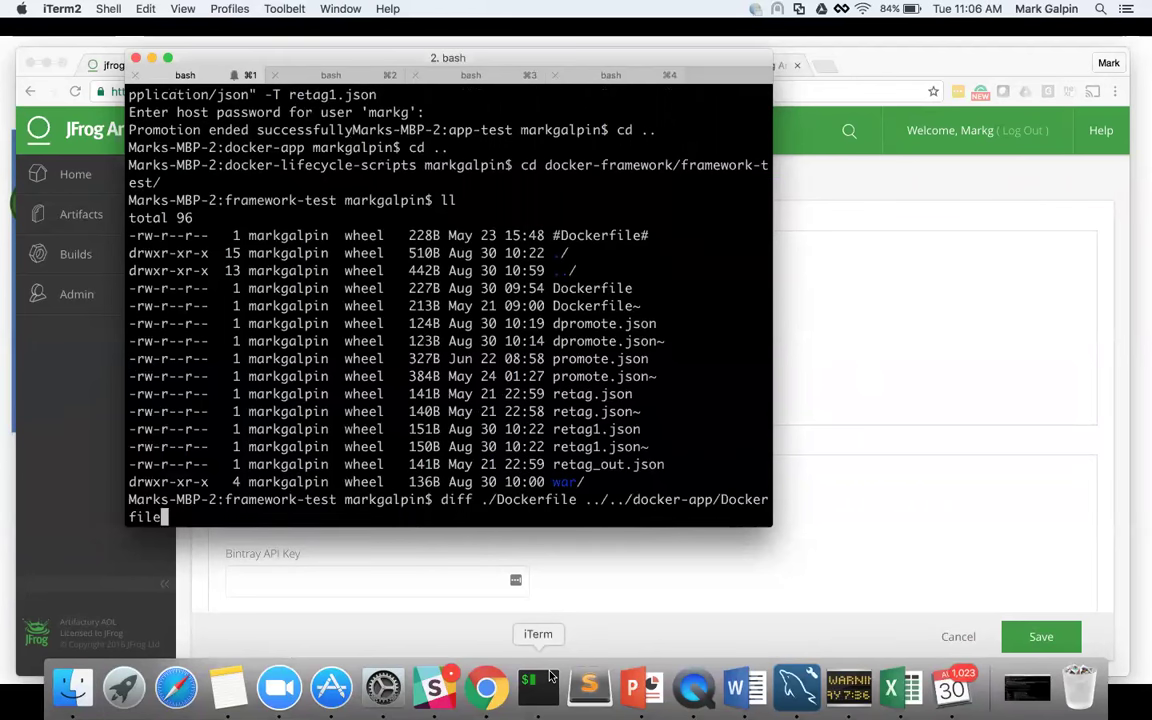
pyautogui.press('Return')
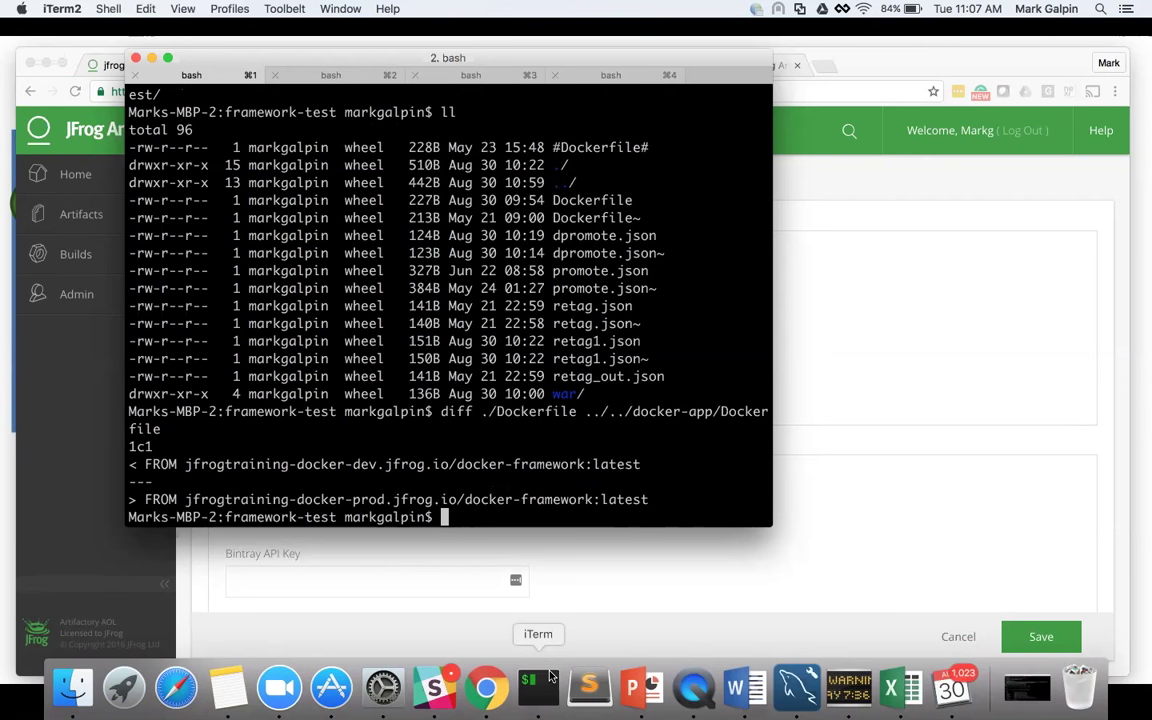
pyautogui.write('ls war')
pyautogui.press('Return')
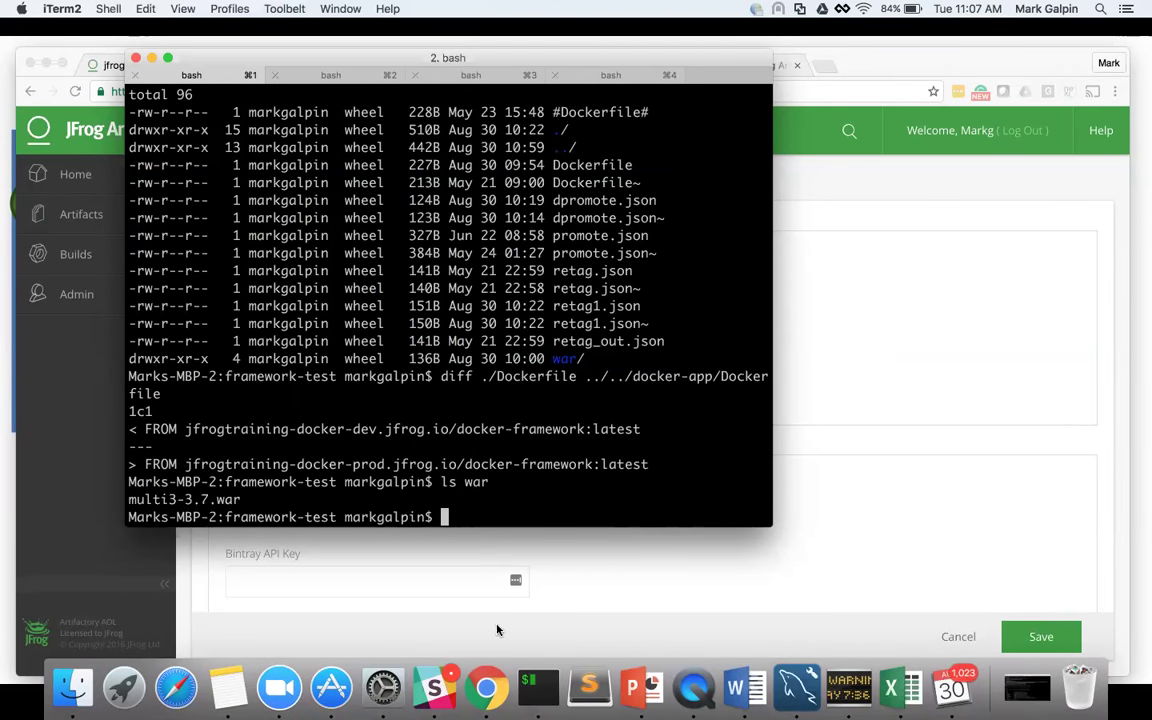
# Switch to the PowerPoint slideshow and advance the pipeline slide to its Jenkins Job: app-test highlight.
pyautogui.click(634, 687)
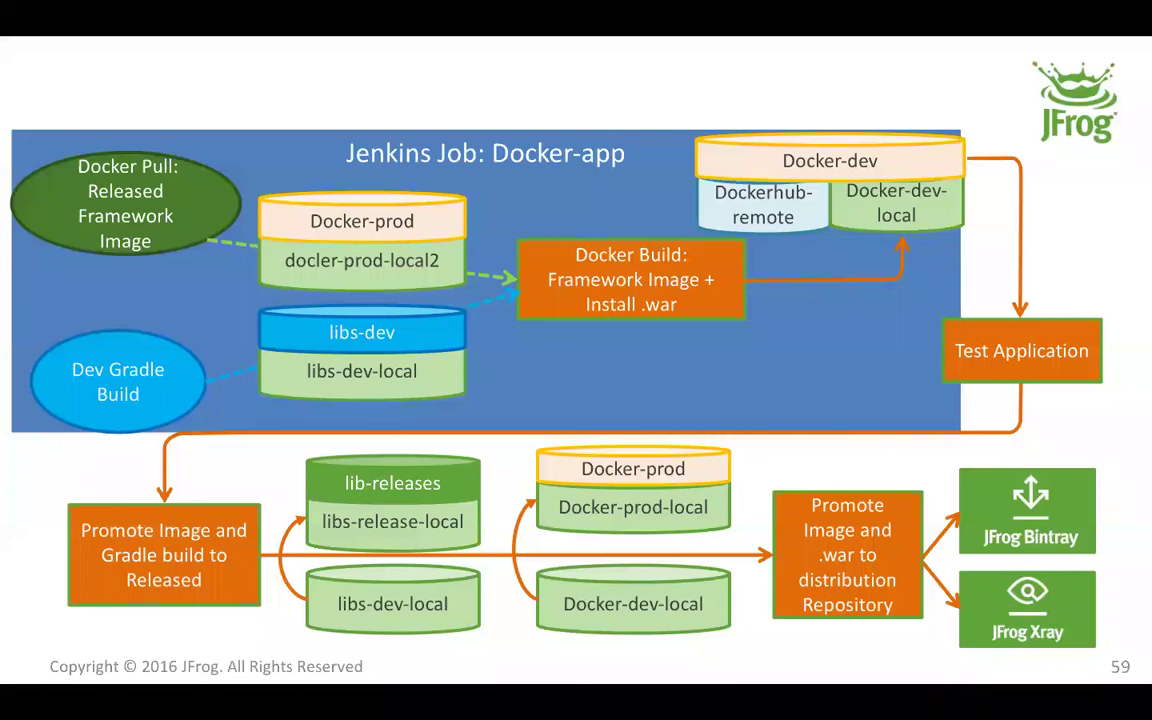
pyautogui.press('Right')
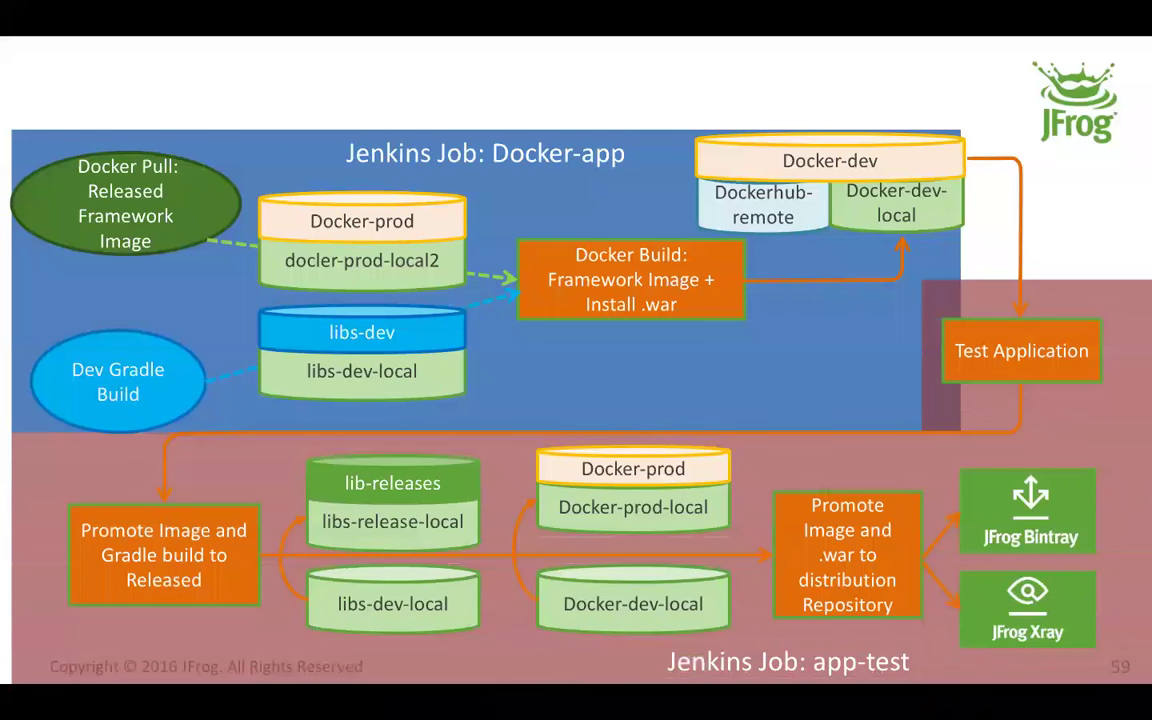
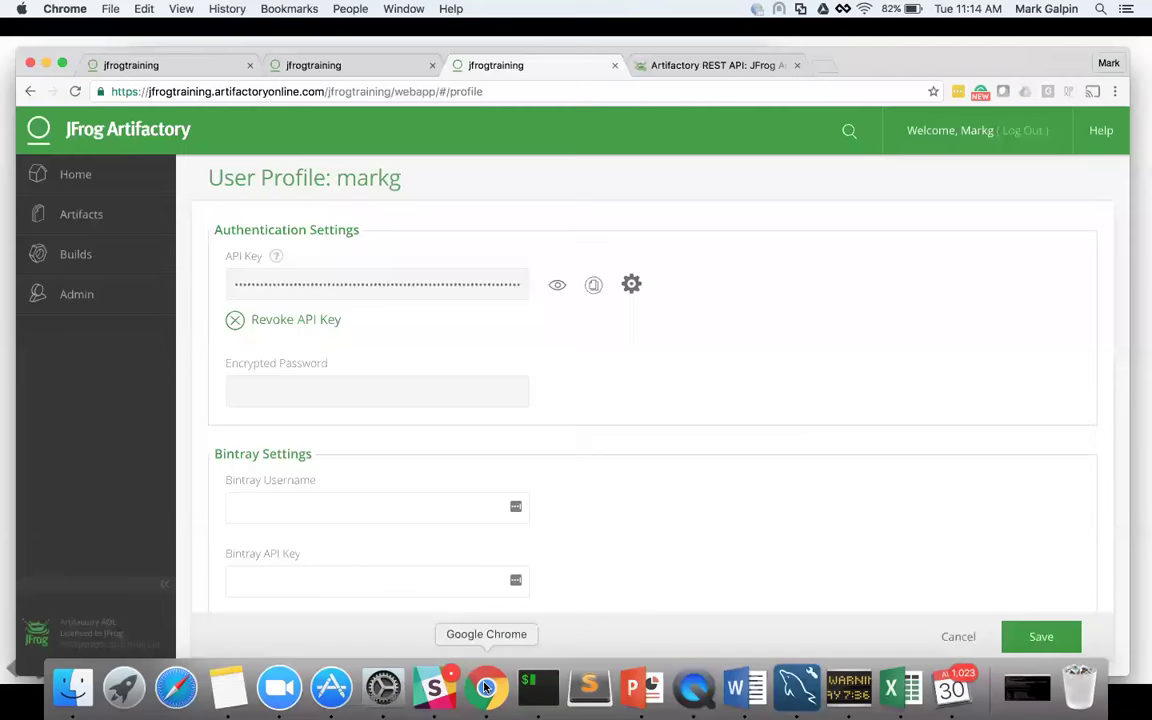
# In the Artifactory REST API page in Chrome, examine the Promote Docker Image JSON parameters, including dockerRepository and targetDockerRepository.
pyautogui.click(745, 66)
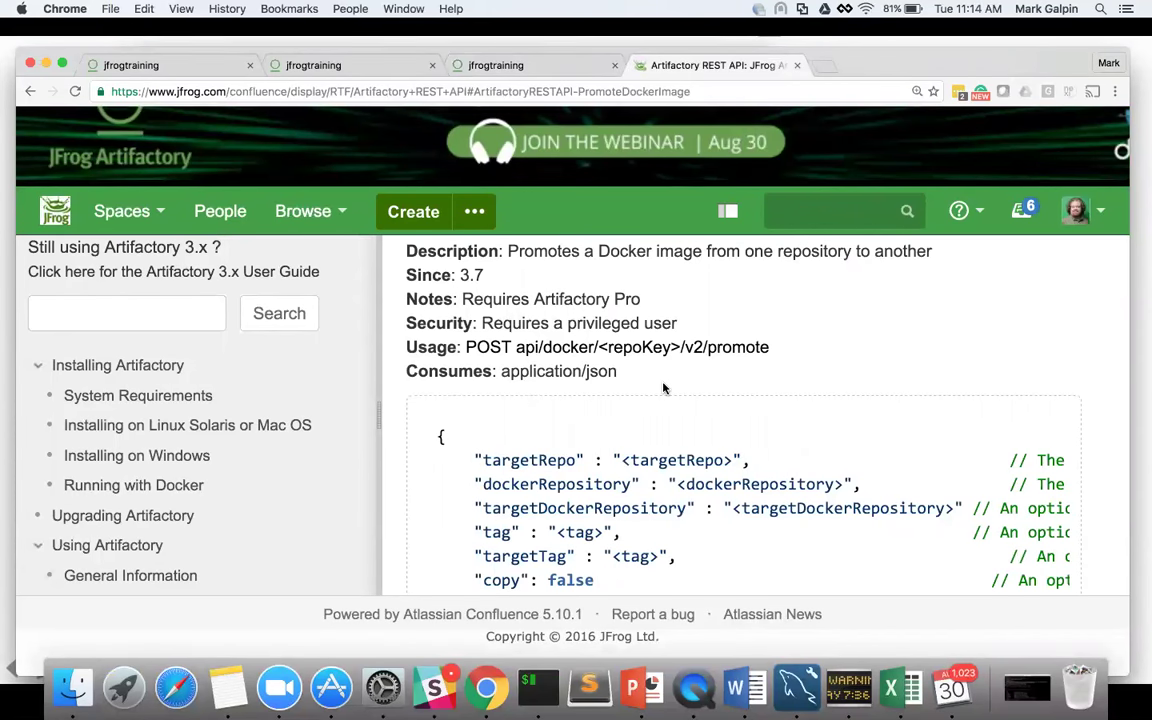
pyautogui.scroll(2, 663, 388)
pyautogui.scroll(-5, 663, 388)
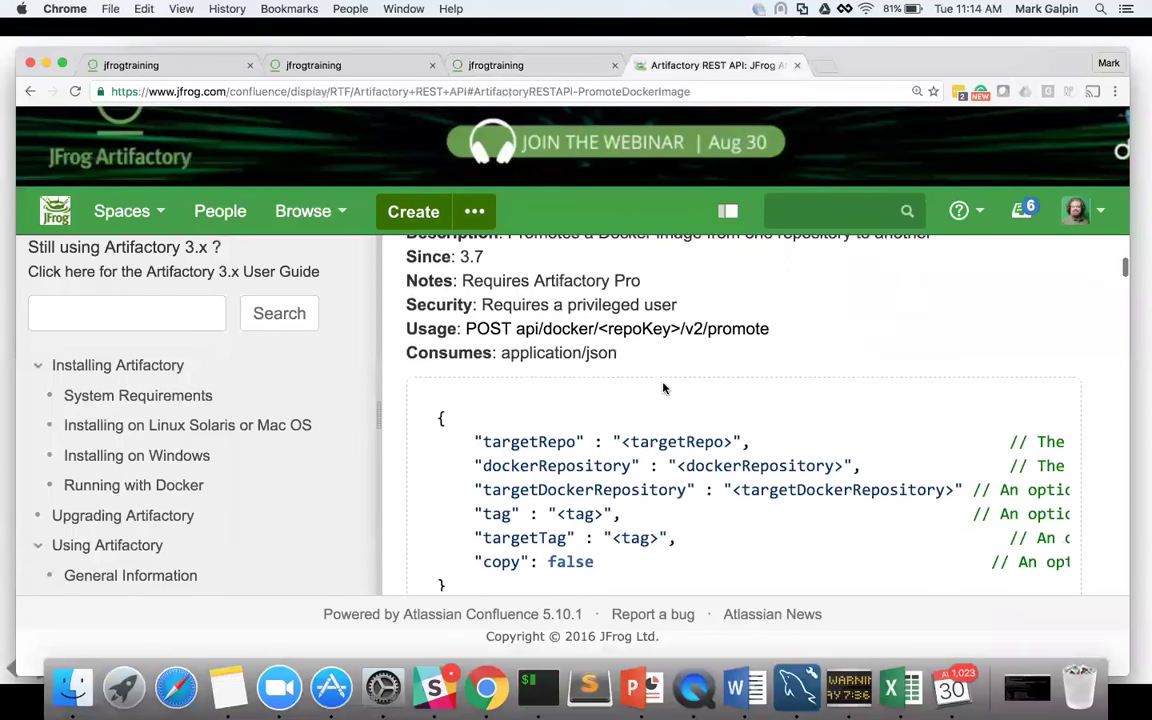
pyautogui.scroll(2, 663, 388)
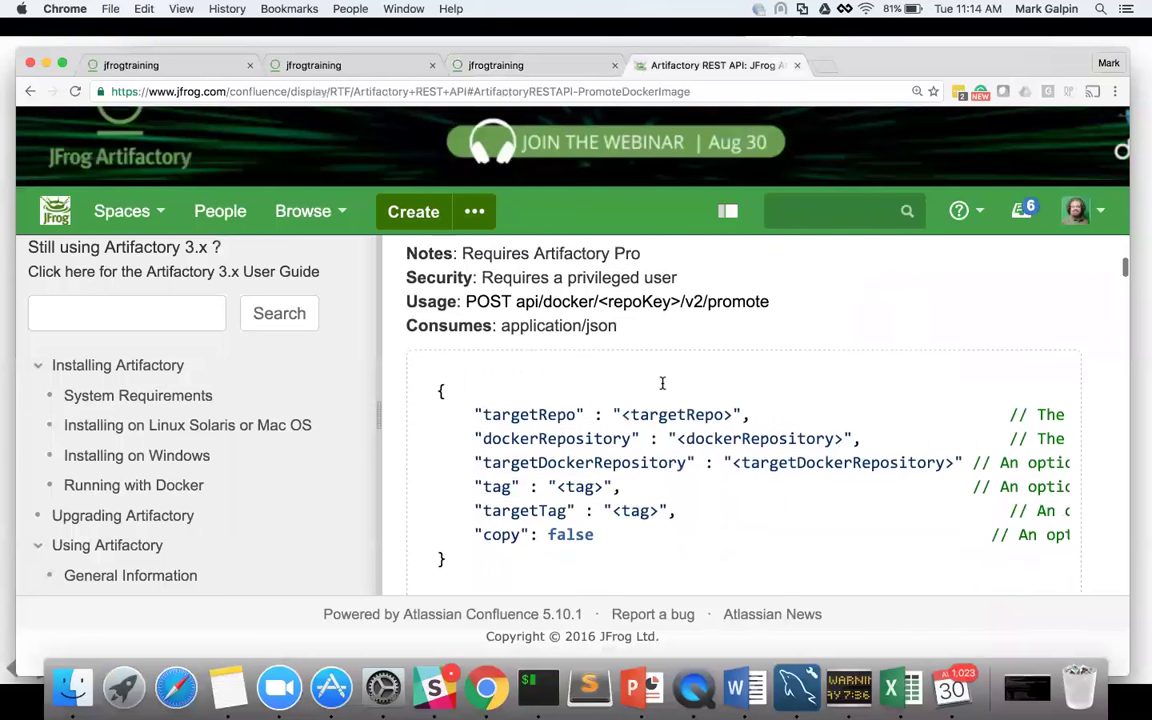
pyautogui.scroll(-1, 661, 383)
pyautogui.hscroll(3, 661, 383)
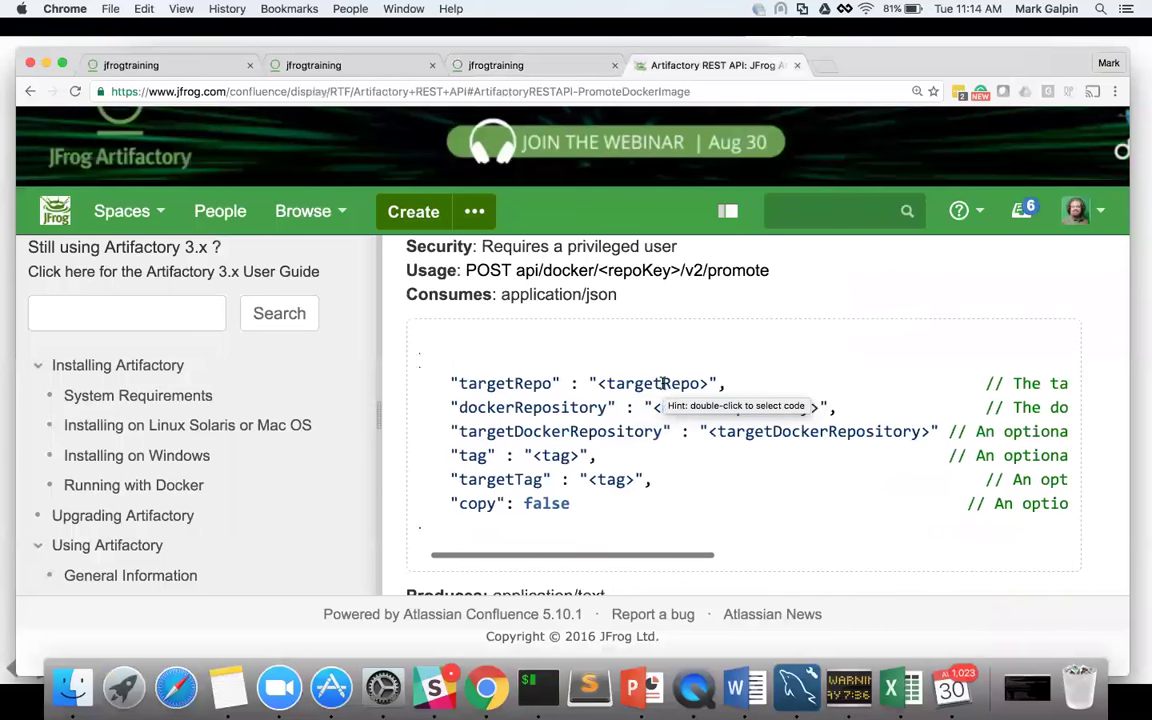
pyautogui.rightClick(661, 383)
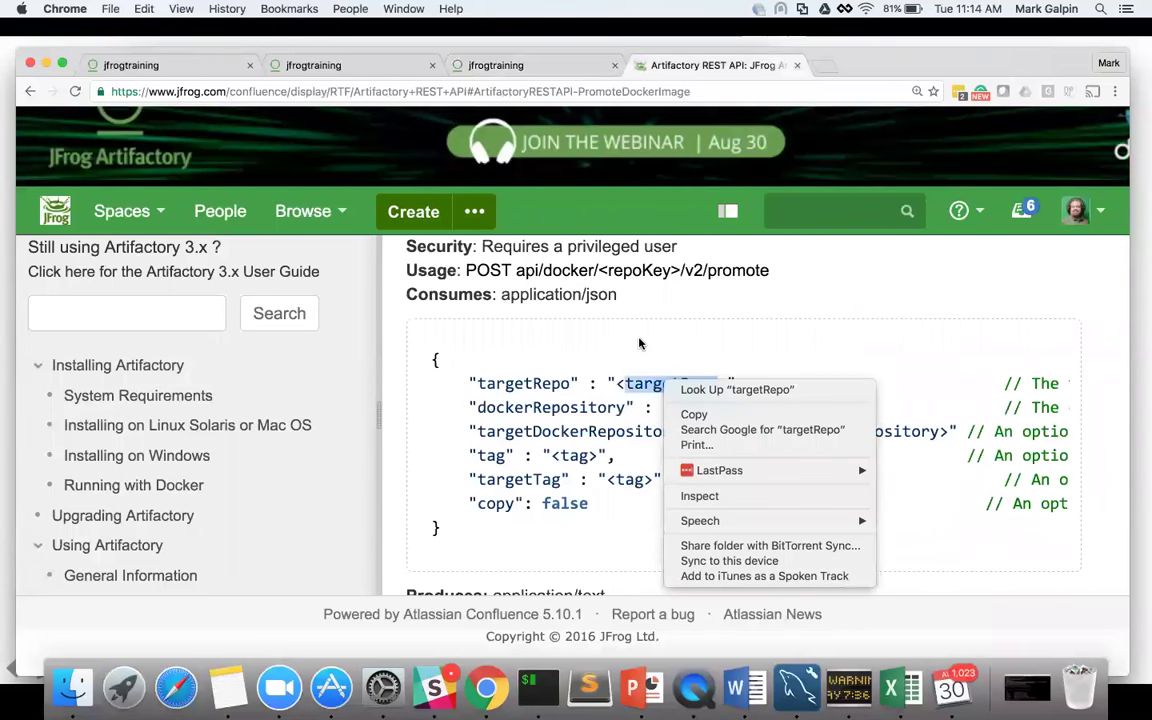
pyautogui.click(638, 342)
pyautogui.moveTo(469, 407); pyautogui.dragTo(857, 405)
pyautogui.moveTo(956, 432); pyautogui.dragTo(466, 433)
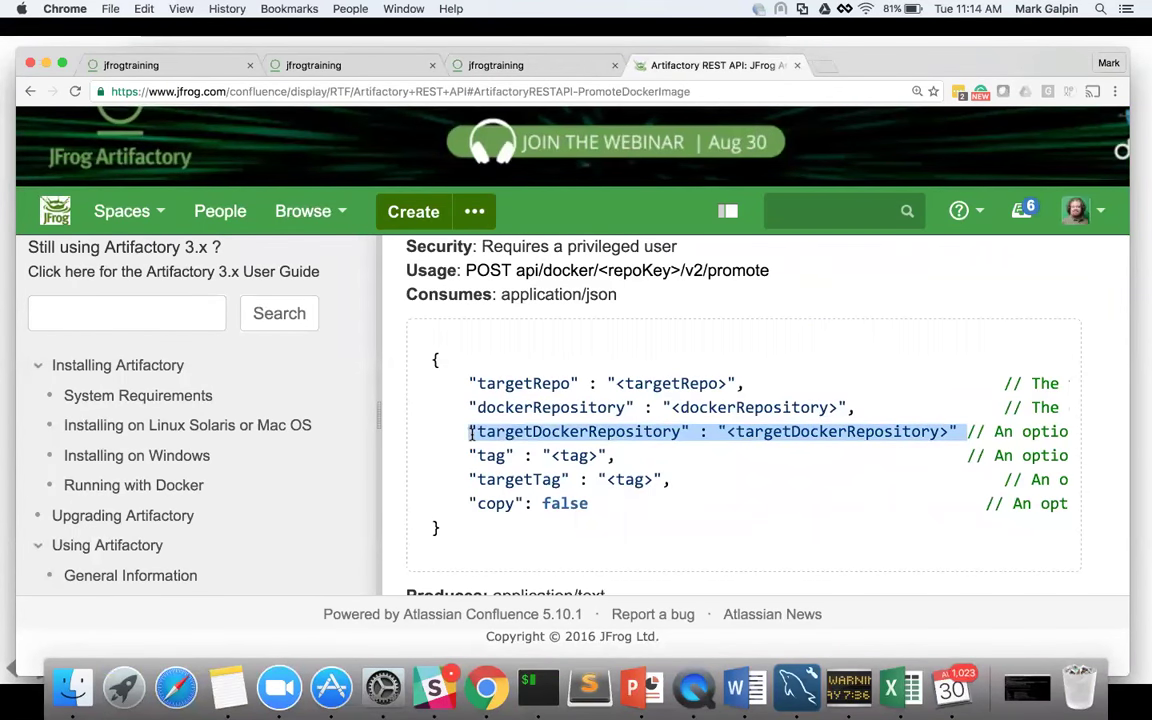
pyautogui.click(468, 432)
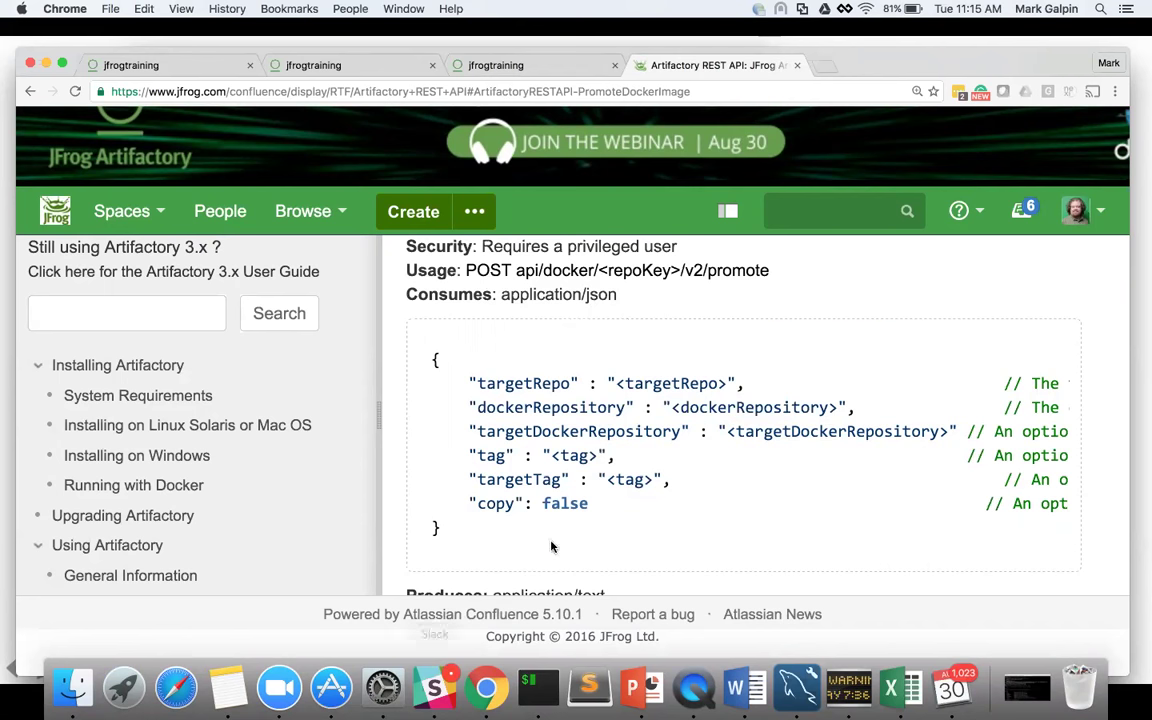
# Switch to iTerm2, move its window aside and open dpromote.json from framework-test in emacs.
pyautogui.click(538, 688)
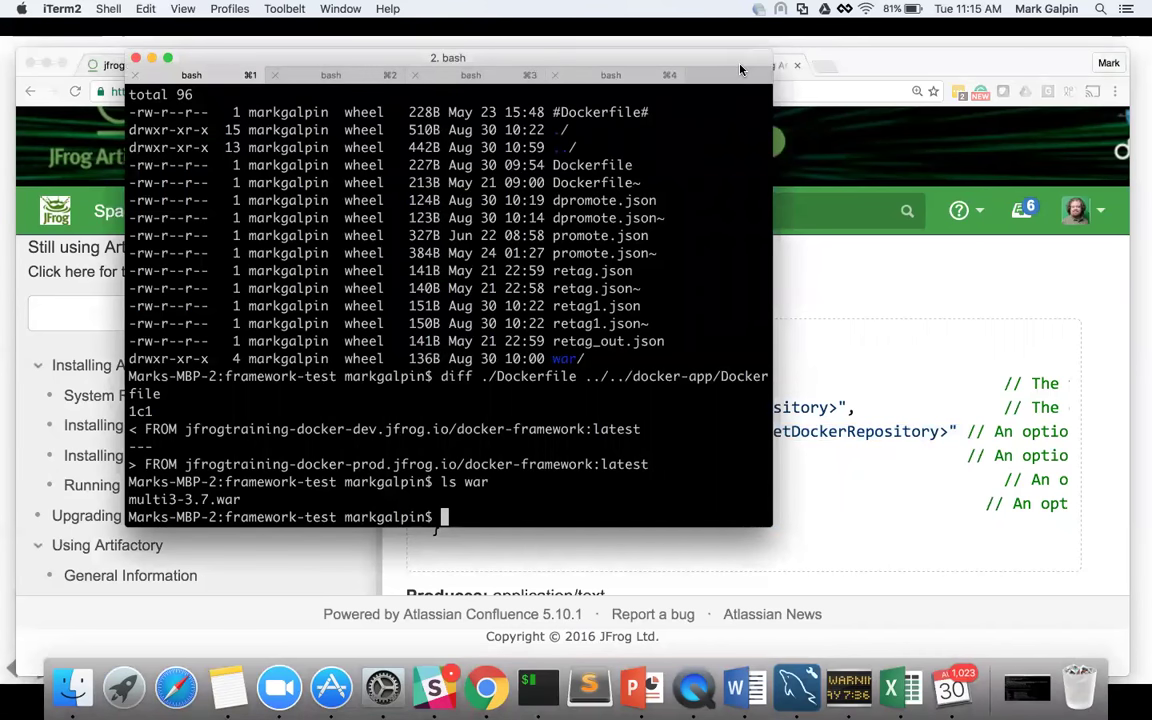
pyautogui.moveTo(740, 69); pyautogui.dragTo(826, 153)
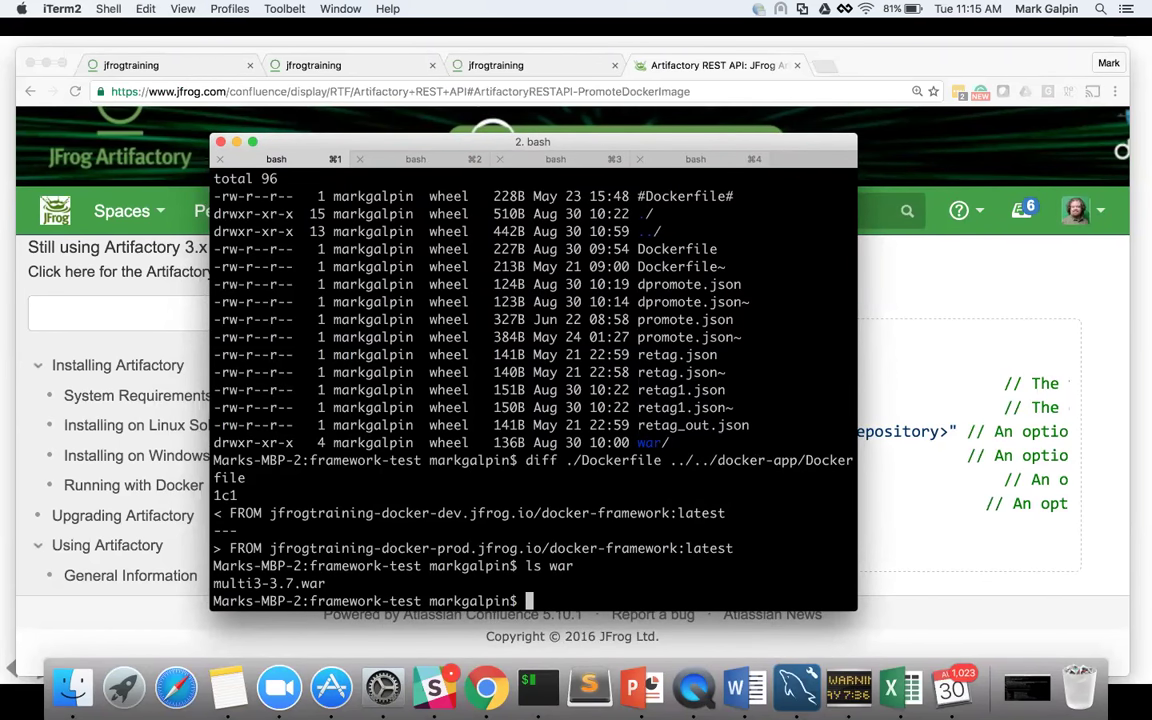
pyautogui.write('emacs dpromote.json')
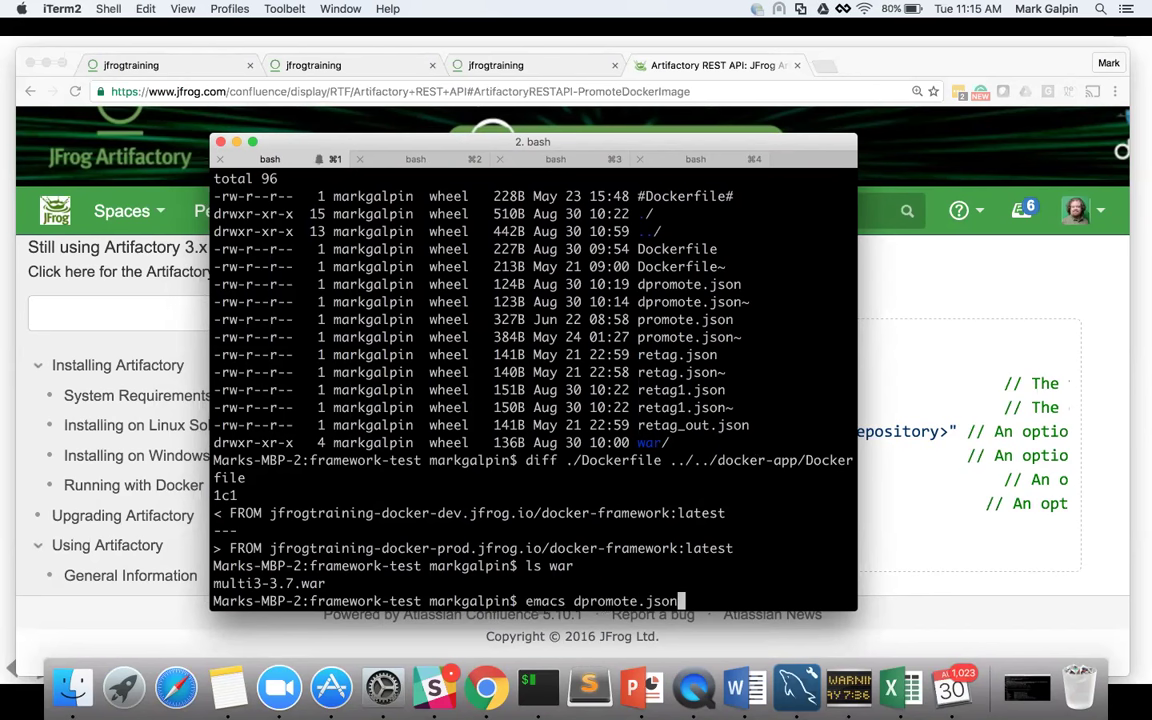
pyautogui.press('Return')
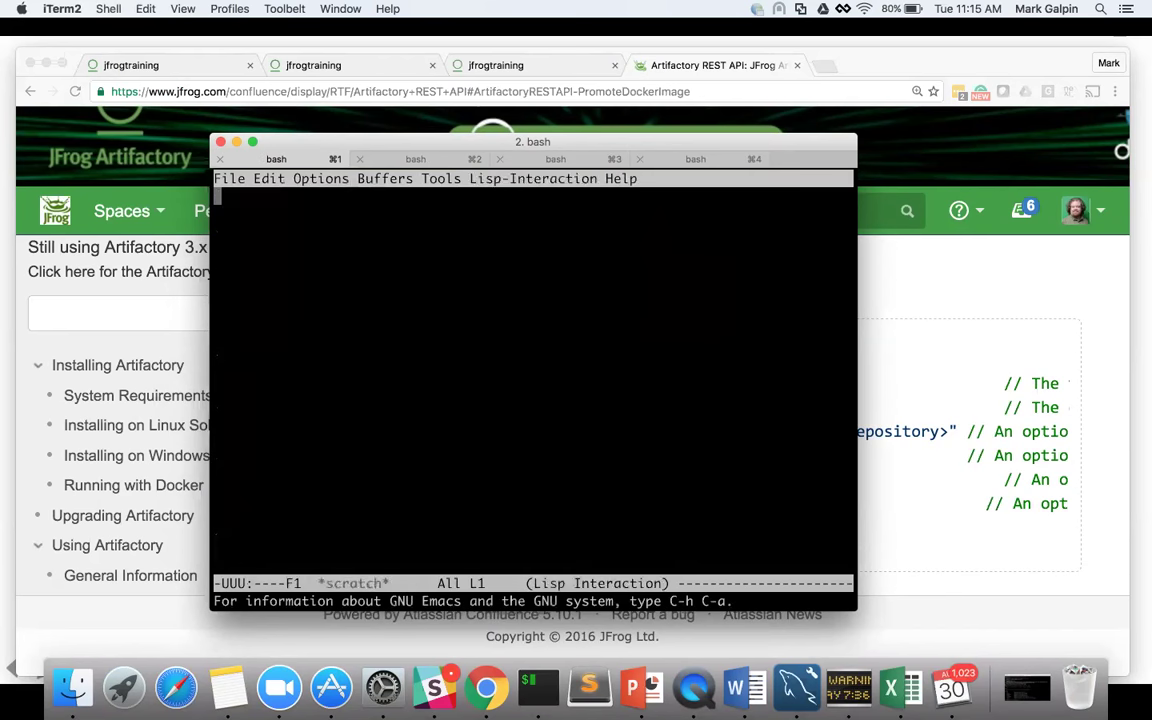
# Move the terminal window clear of the page text and examine the targetRepo and dockerRepository entries in dpromote.json.
pyautogui.moveTo(503, 144); pyautogui.dragTo(657, 153)
pyautogui.press('Down')
pyautogui.press('Right')
pyautogui.press('Right')
pyautogui.press('Right')
pyautogui.press('Right')
pyautogui.press('Right')
pyautogui.press('Right')
pyautogui.press('Right')
pyautogui.press('Right')
pyautogui.press('Right')
pyautogui.press('Right')
pyautogui.press('Right')
pyautogui.press('Right')
pyautogui.press('Right')
pyautogui.press('Right')
pyautogui.press('Right')
pyautogui.press('Right')
pyautogui.press('Right')
pyautogui.press('Right')
pyautogui.press('Right')
pyautogui.press('Right')
pyautogui.press('Right')
pyautogui.press('Right')
pyautogui.press('Right')
pyautogui.press('Right')
pyautogui.press('Right')
pyautogui.press('Right')
pyautogui.press('Right')
pyautogui.press('Right')
pyautogui.press('Right')
pyautogui.press('Right')
pyautogui.press('Right')
pyautogui.press('Right')
pyautogui.press('Right')
pyautogui.press('Down')
pyautogui.press('Left')
pyautogui.press('Left')
pyautogui.press('Left')
pyautogui.press('Left')
pyautogui.press('Left')
pyautogui.press('Left')
pyautogui.press('Left')
pyautogui.press('Left')
pyautogui.press('Left')
pyautogui.press('Left')
pyautogui.press('Left')
pyautogui.press('Left')
pyautogui.press('Left')
pyautogui.press('Left')
pyautogui.press('Left')
pyautogui.press('Left')
pyautogui.press('Left')
pyautogui.press('Left')
pyautogui.press('Left')
pyautogui.press('Left')
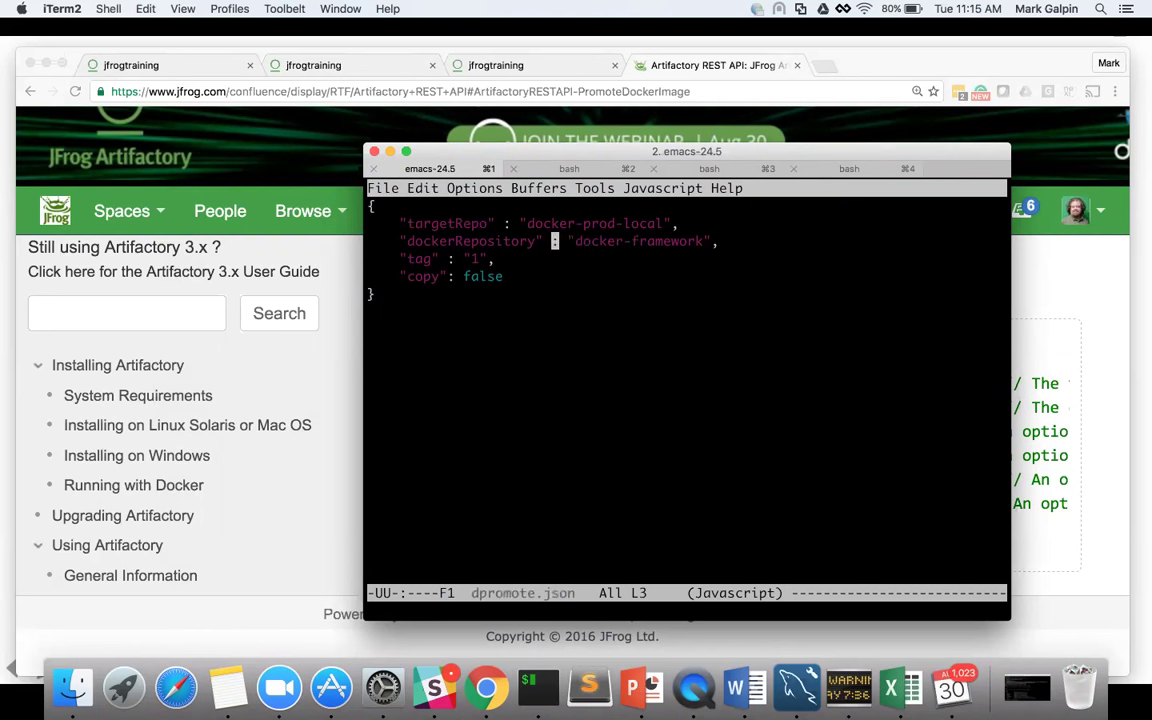
pyautogui.press('Left')
# Change the tag value in dpromote.json to "2".
pyautogui.press('Right')
pyautogui.press('Right')
pyautogui.press('Right')
pyautogui.press('Right')
pyautogui.press('Down')
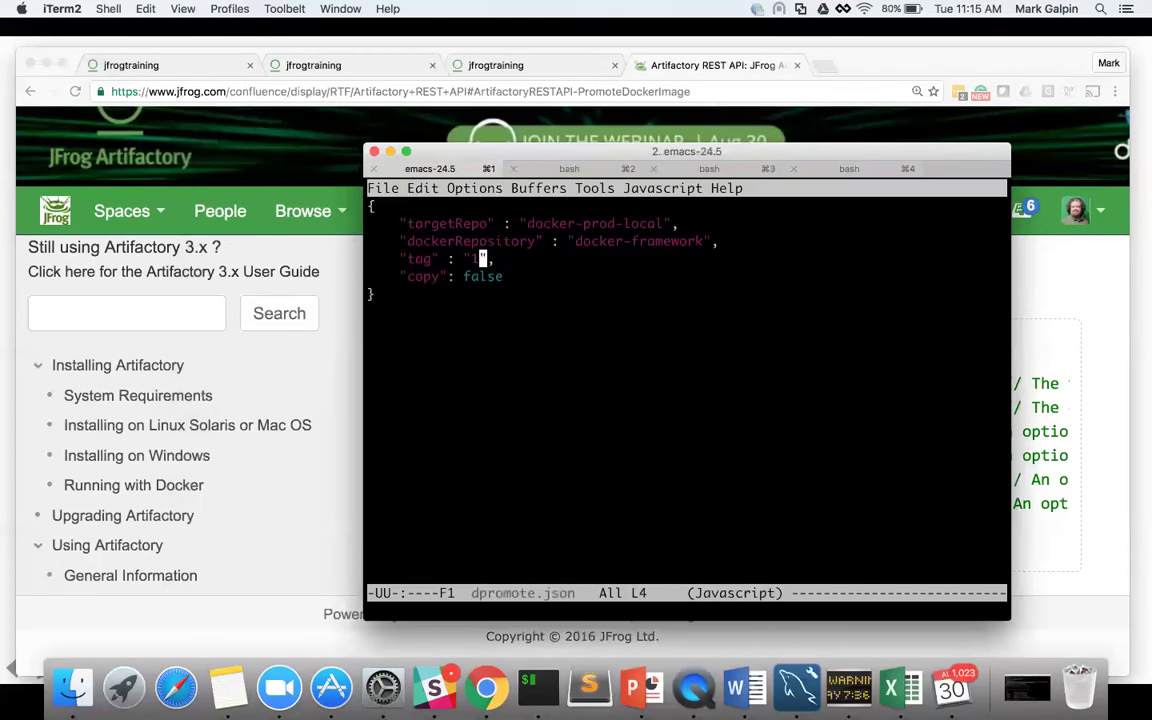
pyautogui.press('BackSpace')
pyautogui.write('2')
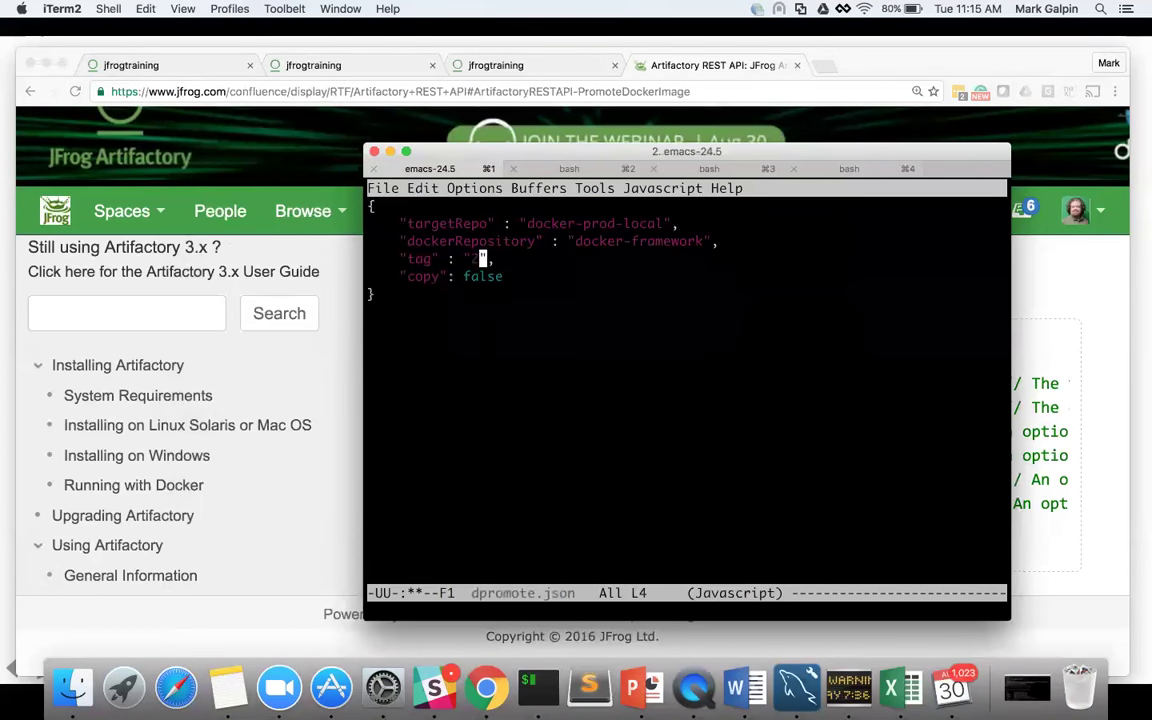
# Save the changes to dpromote.json and exit emacs to return to the shell prompt.
pyautogui.press('Down')
pyautogui.press('Left')
pyautogui.press('Left')
pyautogui.press('Left')
pyautogui.press('Down')
pyautogui.hotkey('ctrl', 'x')
pyautogui.hotkey('ctrl', 'c')
pyautogui.press('y')
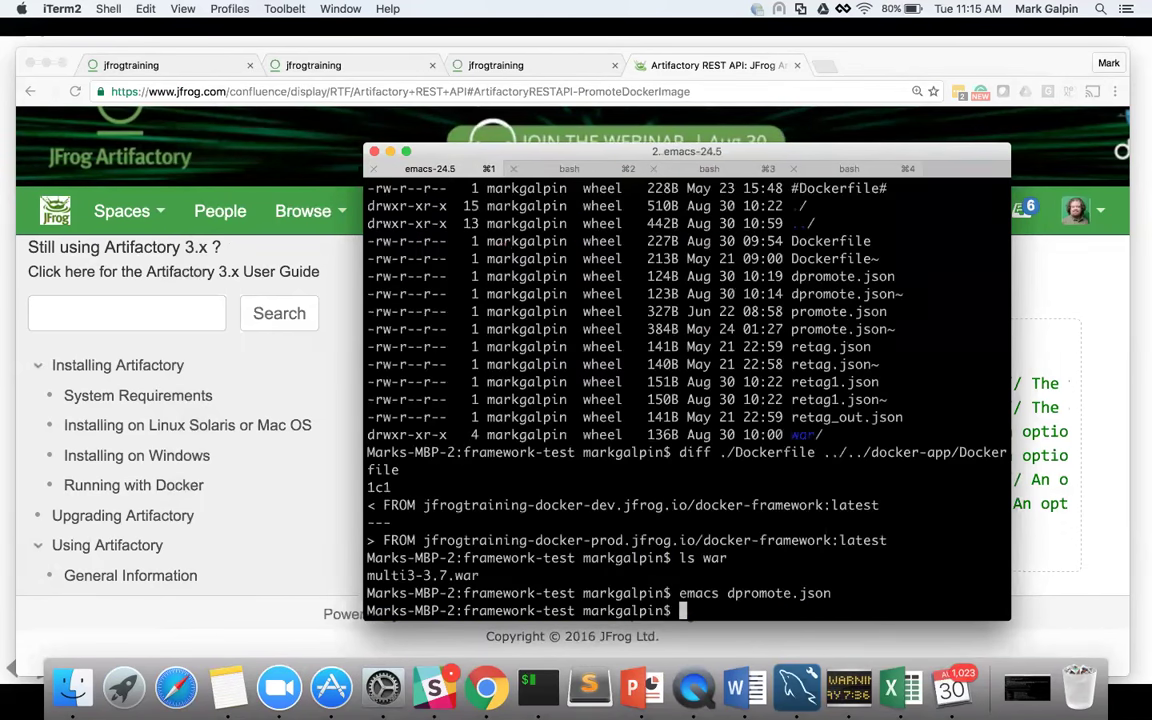
# Recall the earlier curl POST command for the docker-dev-local v2/promote endpoint that uploads dpromote.json.
pyautogui.press('Up')
pyautogui.press('Up')
pyautogui.press('Up')
pyautogui.press('Up')
pyautogui.press('Up')
pyautogui.press('Up')
pyautogui.press('Up')
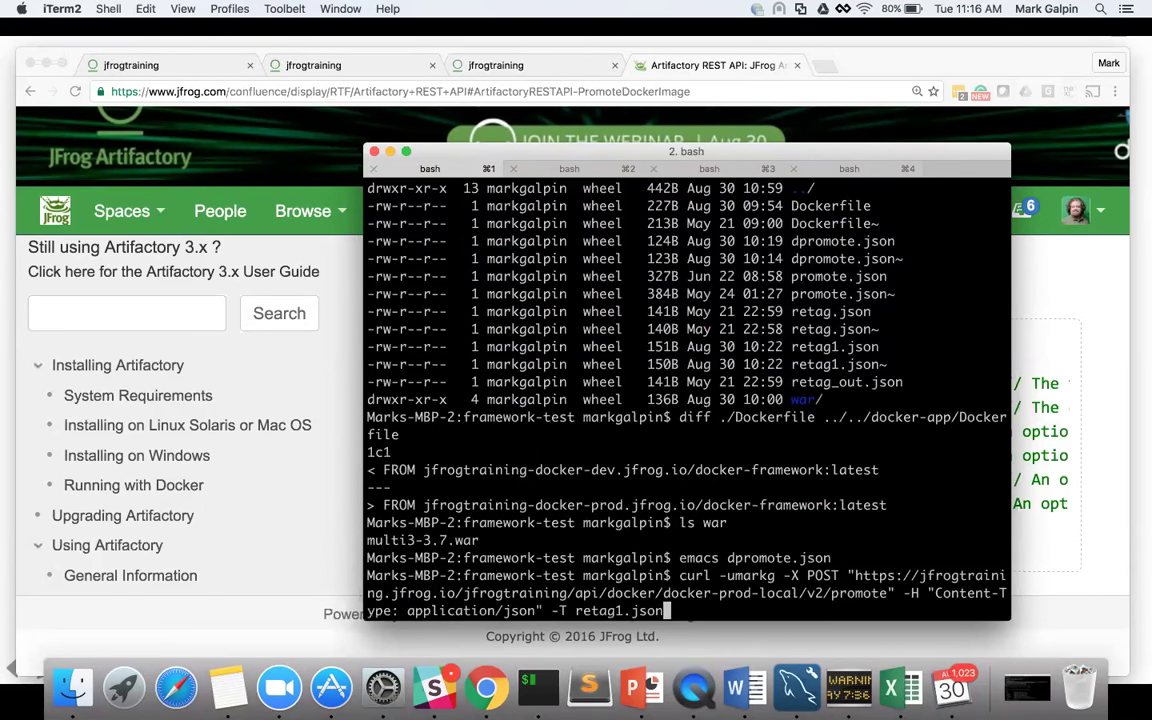
pyautogui.press('Up')
# Examine the docker-dev-local source repository part of the URL in the recalled curl promote command.
pyautogui.press('Left')
pyautogui.press('Left')
pyautogui.press('Left')
pyautogui.press('Left')
pyautogui.press('Left')
pyautogui.press('Left')
pyautogui.press('Left')
pyautogui.press('Left')
pyautogui.press('Left')
pyautogui.press('Left')
pyautogui.press('Left')
pyautogui.press('Left')
pyautogui.press('Left')
pyautogui.press('Left')
pyautogui.press('Left')
pyautogui.press('Left')
pyautogui.press('Left')
pyautogui.press('Left')
pyautogui.press('Left')
pyautogui.press('Left')
pyautogui.press('Left')
pyautogui.press('Left')
pyautogui.press('Left')
pyautogui.press('Left')
pyautogui.press('Left')
pyautogui.press('Left')
pyautogui.press('Left')
pyautogui.press('Left')
pyautogui.press('Left')
pyautogui.press('Left')
pyautogui.press('Left')
pyautogui.press('Left')
pyautogui.press('Left')
pyautogui.press('Left')
pyautogui.press('Left')
pyautogui.press('Left')
pyautogui.press('Left')
pyautogui.press('Left')
pyautogui.press('Left')
pyautogui.press('Left')
pyautogui.press('Left')
pyautogui.press('Left')
pyautogui.press('Left')
pyautogui.press('Left')
pyautogui.press('Left')
pyautogui.press('Left')
pyautogui.press('Left')
pyautogui.press('Left')
pyautogui.press('Left')
pyautogui.press('Left')
pyautogui.press('Left')
pyautogui.press('Left')
pyautogui.press('Left')
pyautogui.press('Left')
pyautogui.press('Left')
pyautogui.press('Left')
pyautogui.press('Left')
pyautogui.press('Left')
pyautogui.press('Left')
pyautogui.press('Right')
pyautogui.press('Right')
pyautogui.press('Right')
pyautogui.press('Right')
pyautogui.press('Right')
pyautogui.press('Right')
pyautogui.press('Right')
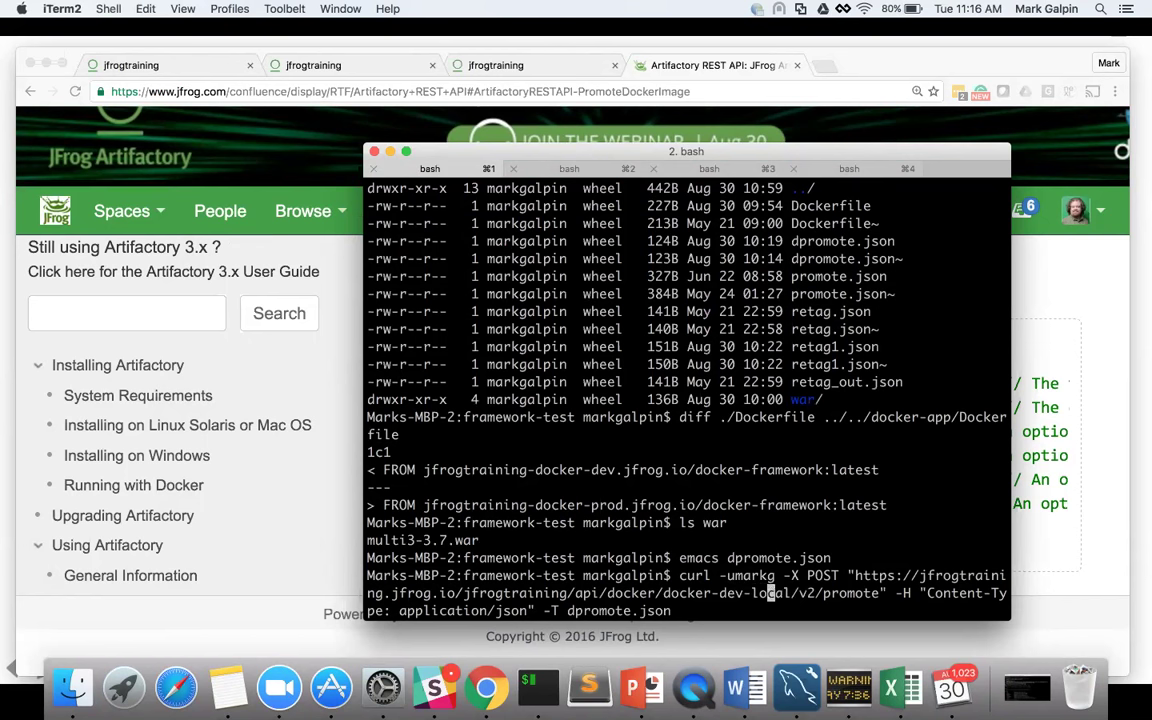
# Run the recalled curl POST command that uploads dpromote.json to the docker-dev-local v2/promote endpoint.
pyautogui.press('Right')
pyautogui.press('Right')
pyautogui.press('Right')
pyautogui.press('Right')
pyautogui.press('Right')
pyautogui.press('Right')
pyautogui.press('Right')
pyautogui.press('Right')
pyautogui.press('Right')
pyautogui.press('Right')
pyautogui.press('Right')
pyautogui.press('Right')
pyautogui.press('Right')
pyautogui.press('Right')
pyautogui.press('Right')
pyautogui.press('Right')
pyautogui.press('Right')
pyautogui.press('Right')
pyautogui.press('Right')
pyautogui.press('Right')
pyautogui.press('Right')
pyautogui.press('Right')
pyautogui.press('Right')
pyautogui.press('Right')
pyautogui.press('Right')
pyautogui.press('Right')
pyautogui.press('Right')
pyautogui.press('Right')
pyautogui.press('Right')
pyautogui.press('Right')
pyautogui.press('Right')
pyautogui.press('Right')
pyautogui.press('Right')
pyautogui.press('Right')
pyautogui.press('Right')
pyautogui.press('Right')
pyautogui.press('Right')
pyautogui.press('Right')
pyautogui.press('Right')
pyautogui.press('Right')
pyautogui.press('Right')
pyautogui.press('Right')
pyautogui.press('Right')
pyautogui.press('Right')
pyautogui.press('Right')
pyautogui.press('Right')
pyautogui.press('Right')
pyautogui.press('Right')
pyautogui.press('Right')
pyautogui.press('Right')
pyautogui.press('Right')
pyautogui.press('Right')
pyautogui.press('Right')
pyautogui.press('Right')
pyautogui.press('Right')
pyautogui.press('Right')
pyautogui.press('Right')
pyautogui.press('Right')
pyautogui.press('Right')
pyautogui.press('Right')
pyautogui.press('Right')
pyautogui.press('Return')
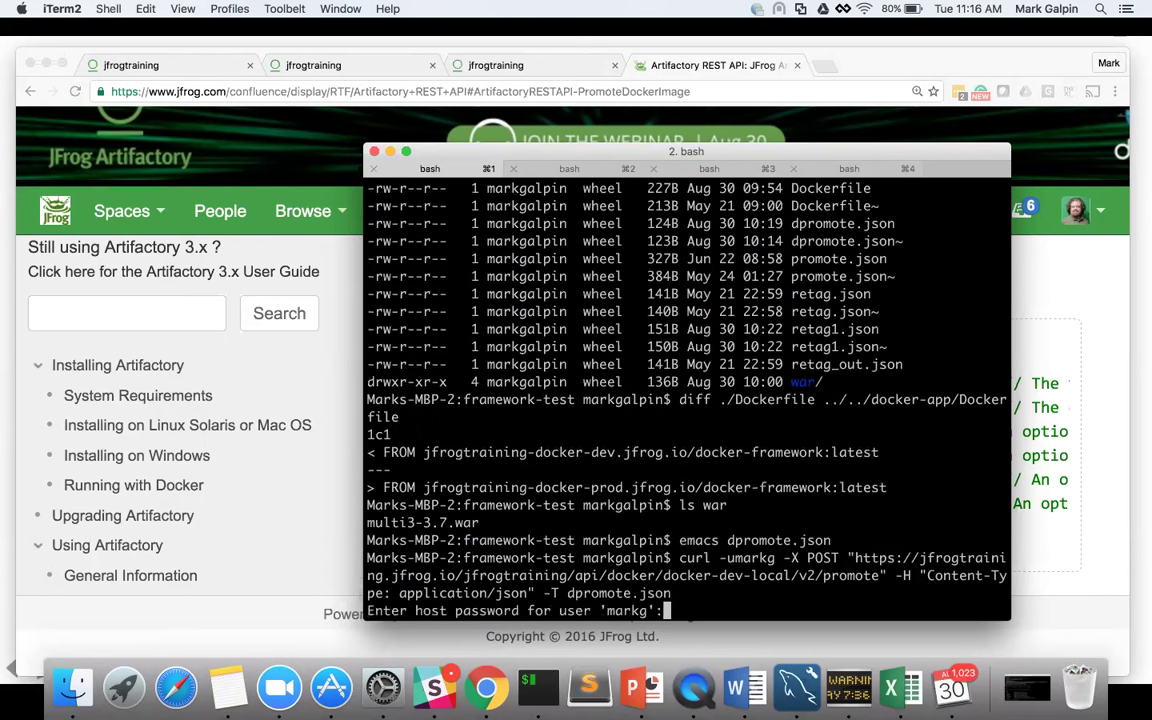
# Copy the API key from the Artifactory user profile and submit it as the host password for the curl promotion in iTerm2.
pyautogui.click(660, 90)
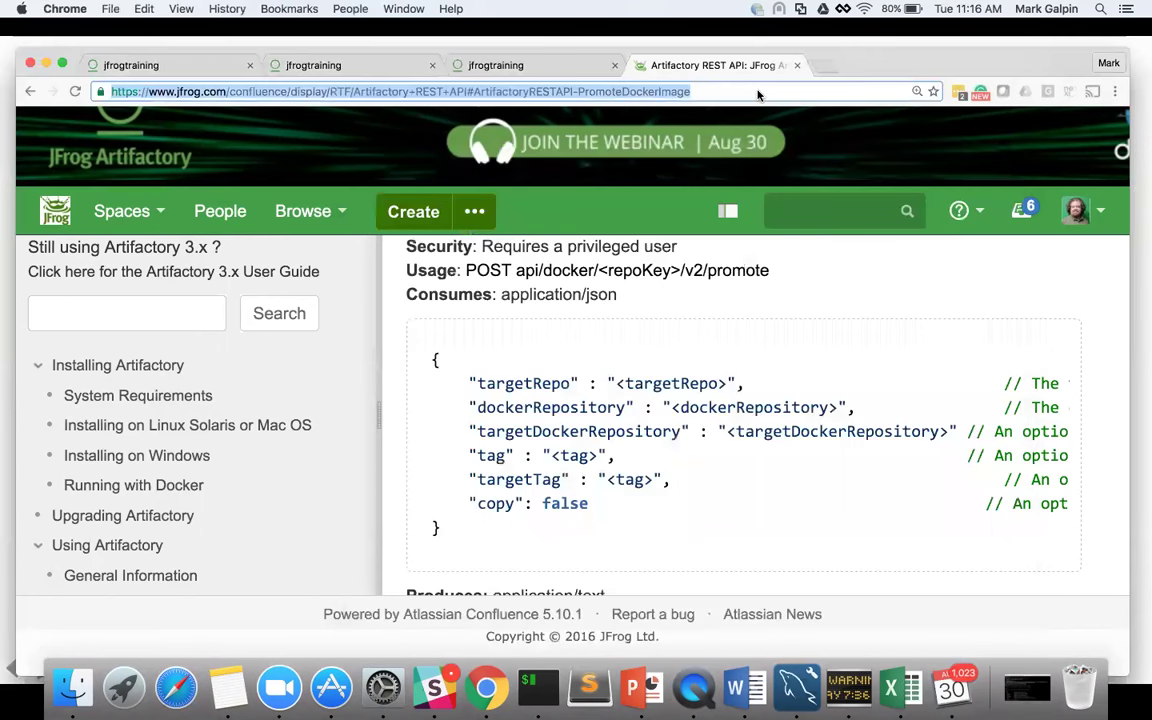
pyautogui.click(454, 68)
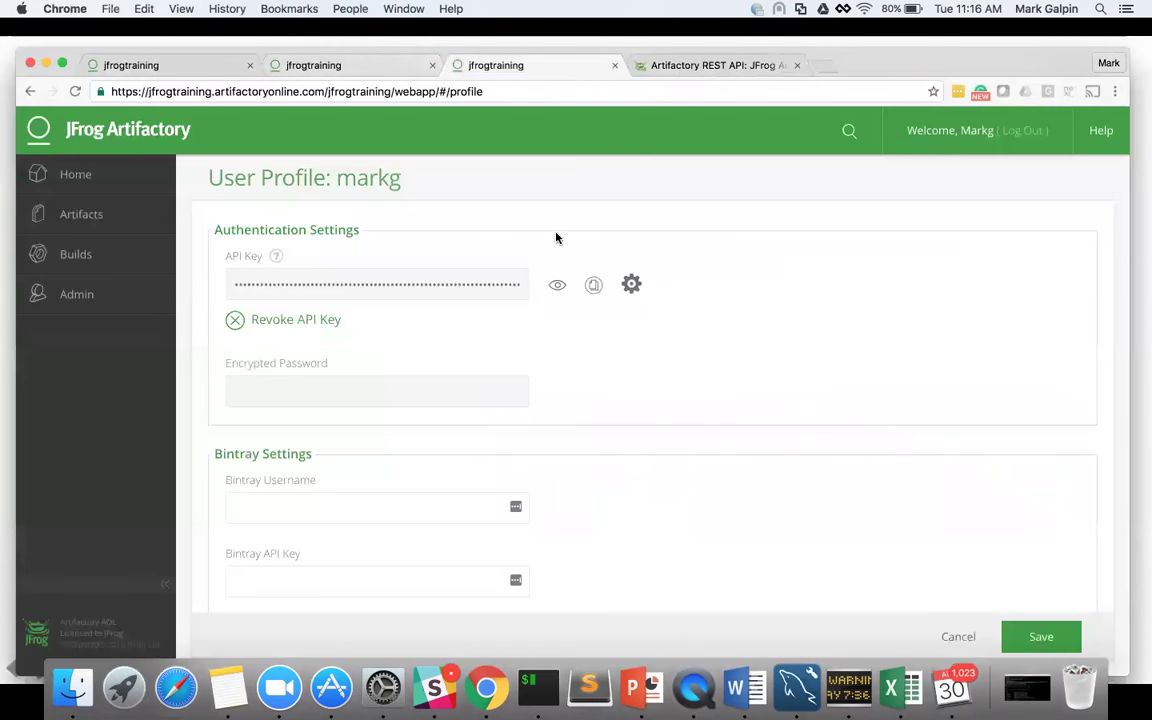
pyautogui.click(593, 285)
pyautogui.click(540, 688)
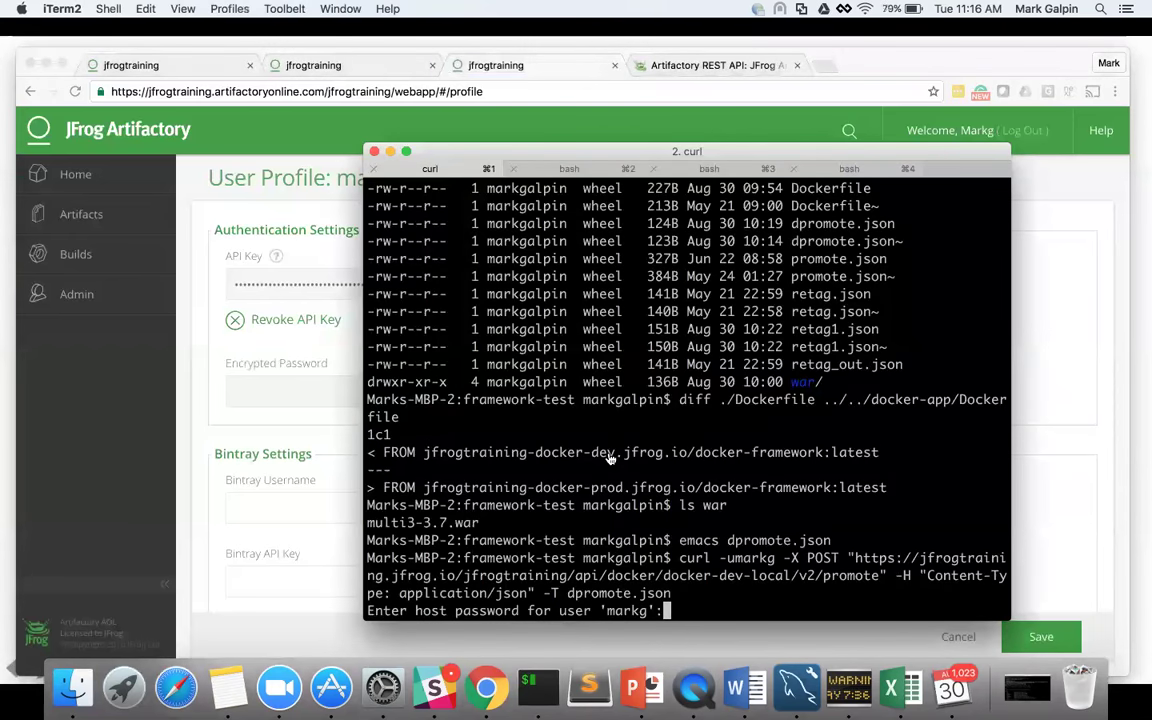
pyautogui.press('super+v')
pyautogui.press('Return')
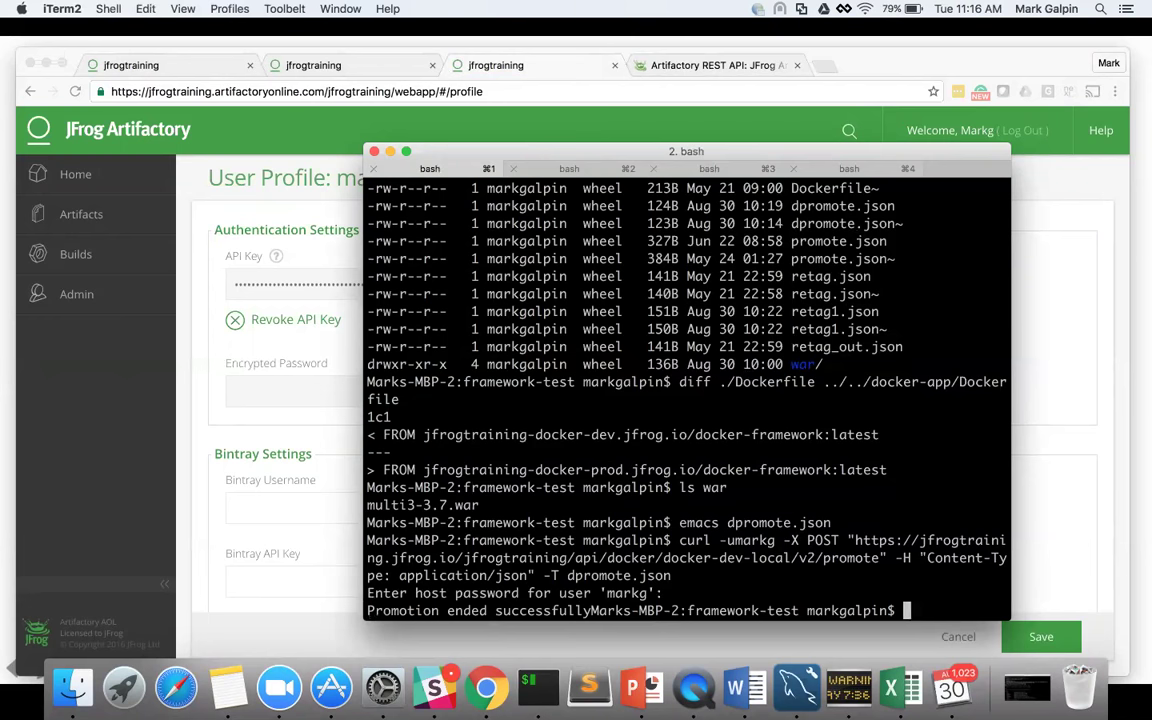
# In Artifactory's repository browser, check docker-framework tag 2 under docker-prod-local.
pyautogui.click(317, 106)
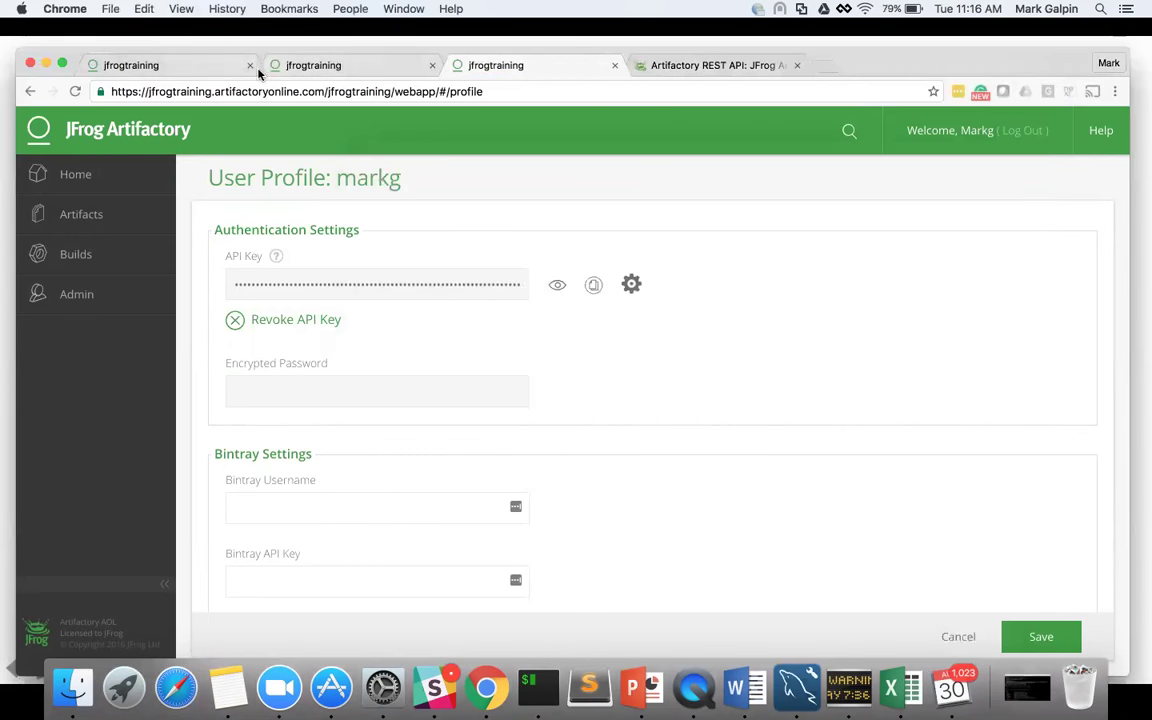
pyautogui.click(297, 70)
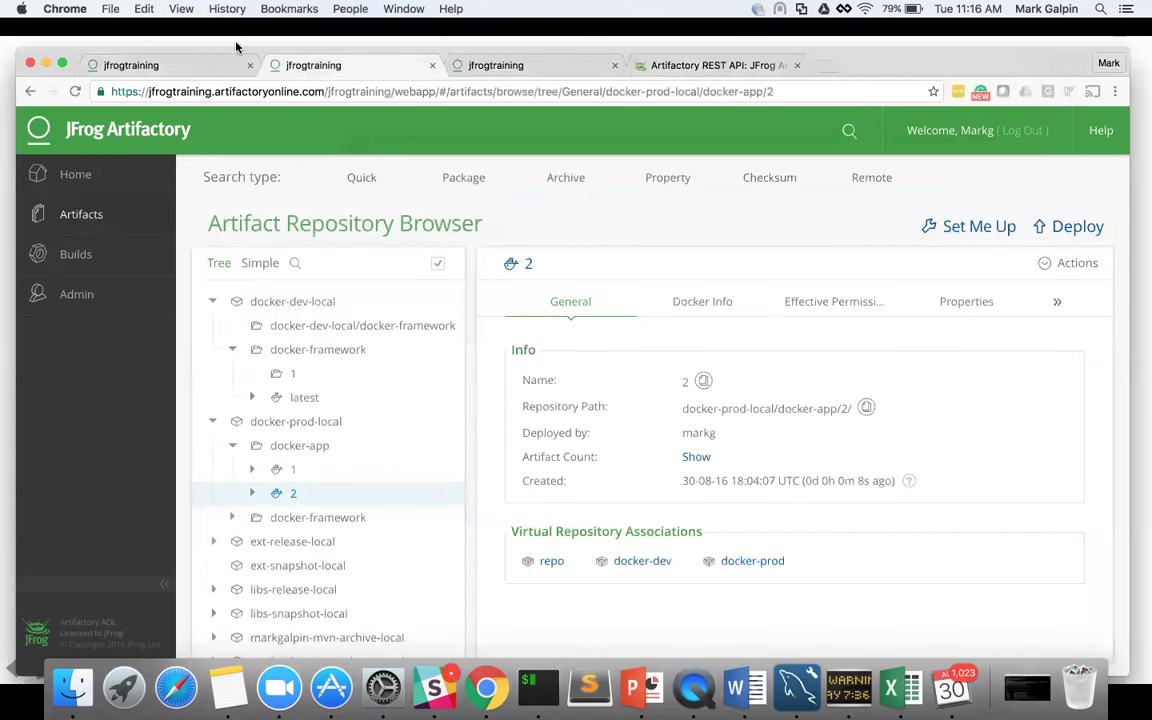
pyautogui.click(328, 425)
pyautogui.rightClick(319, 517)
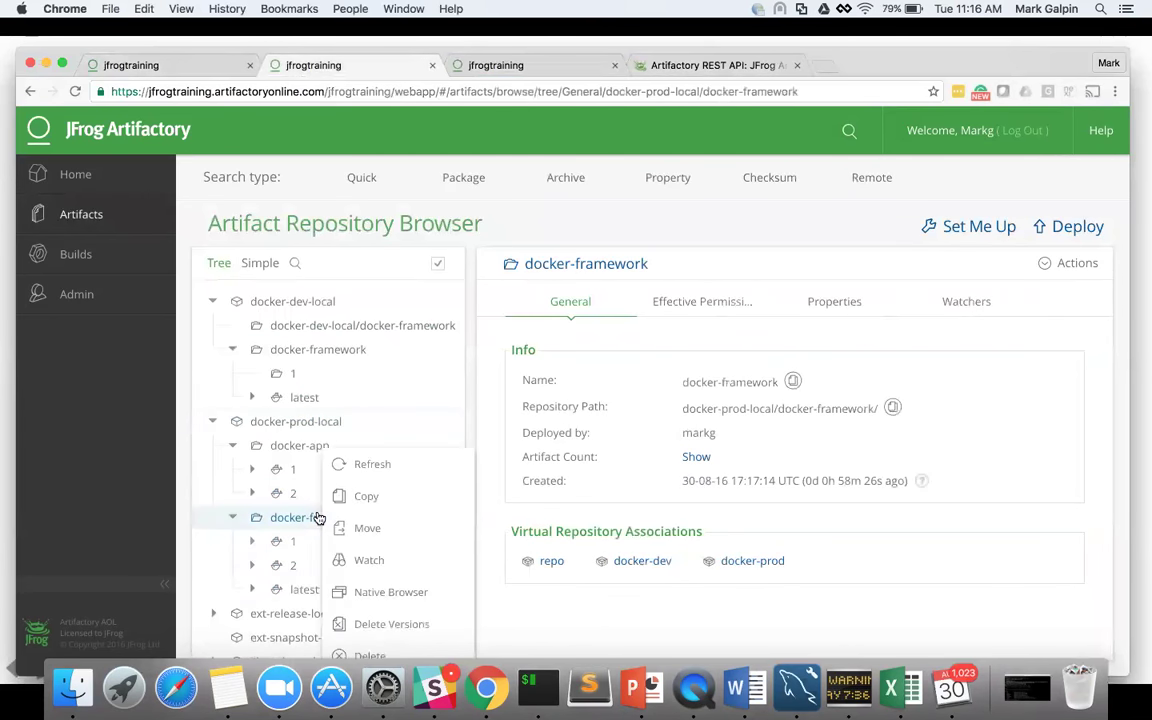
pyautogui.click(295, 564)
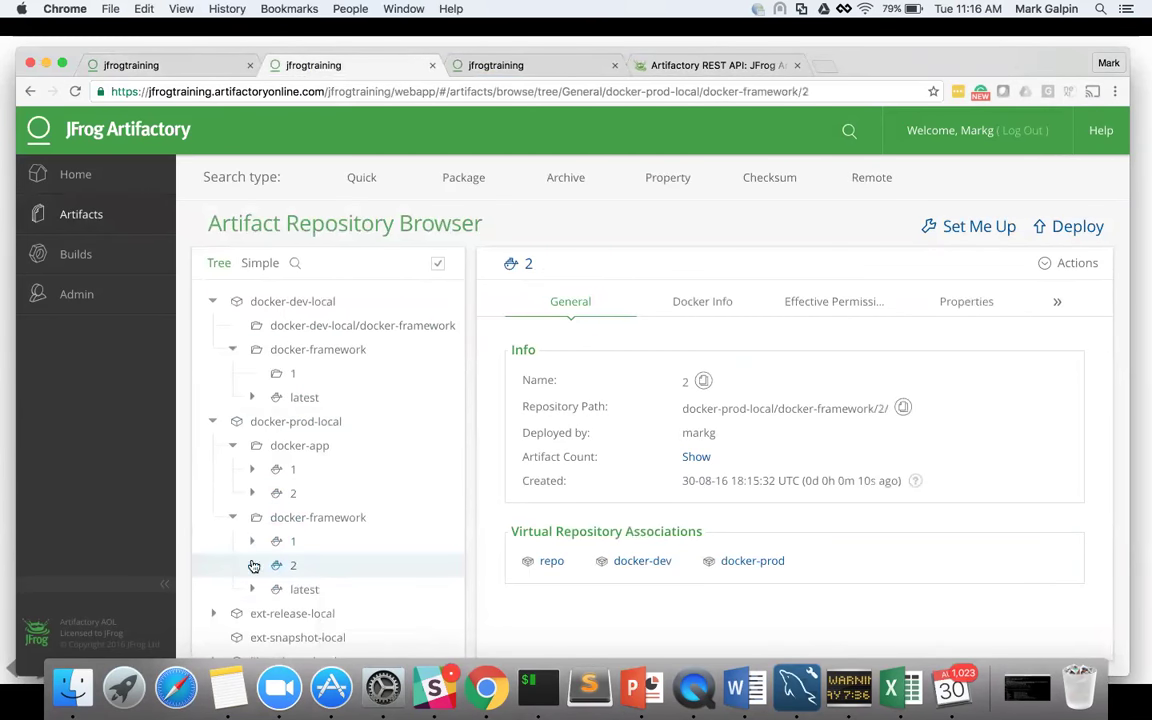
pyautogui.click(252, 566)
pyautogui.click(252, 566)
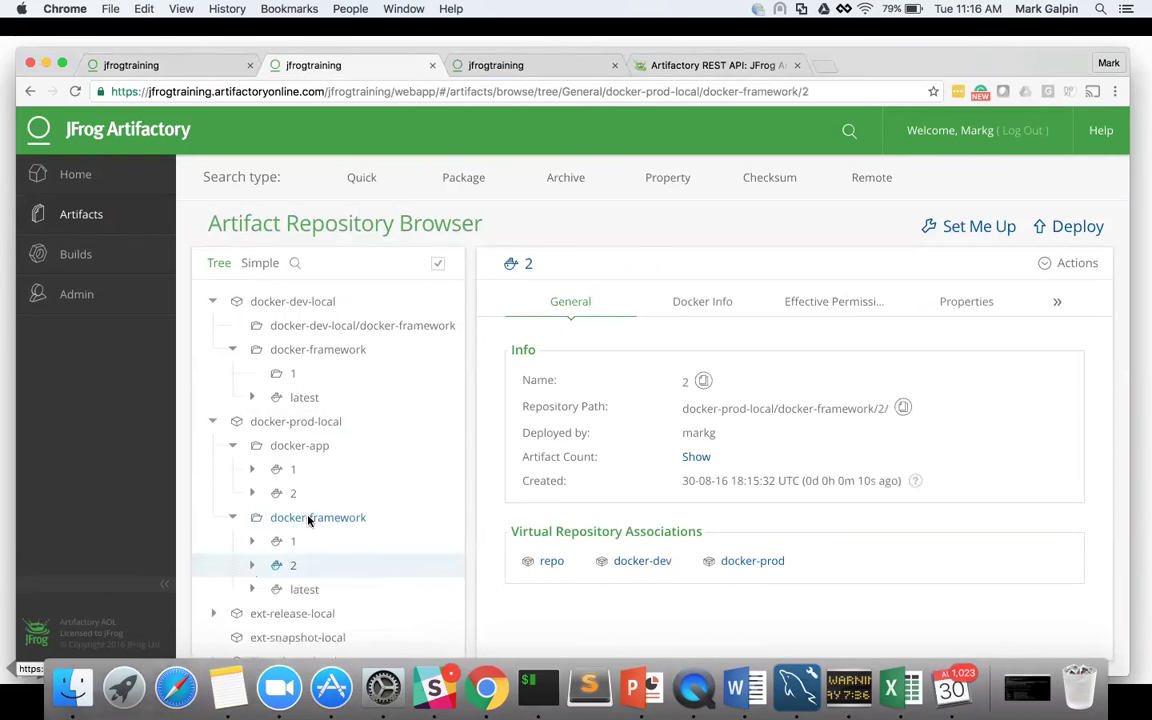
# Refresh the docker-framework folder in docker-prod-local and its tag 2, expanding the tag's contents.
pyautogui.rightClick(309, 519)
pyautogui.click(386, 468)
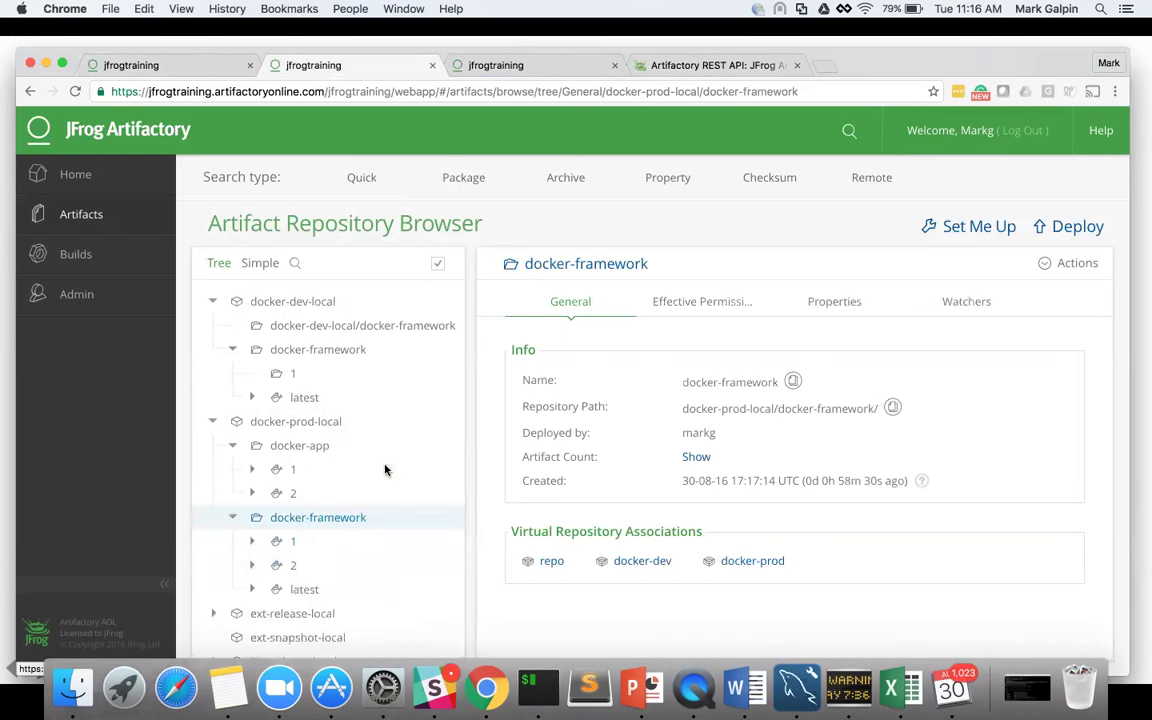
pyautogui.click(252, 566)
pyautogui.click(279, 567)
pyautogui.rightClick(279, 567)
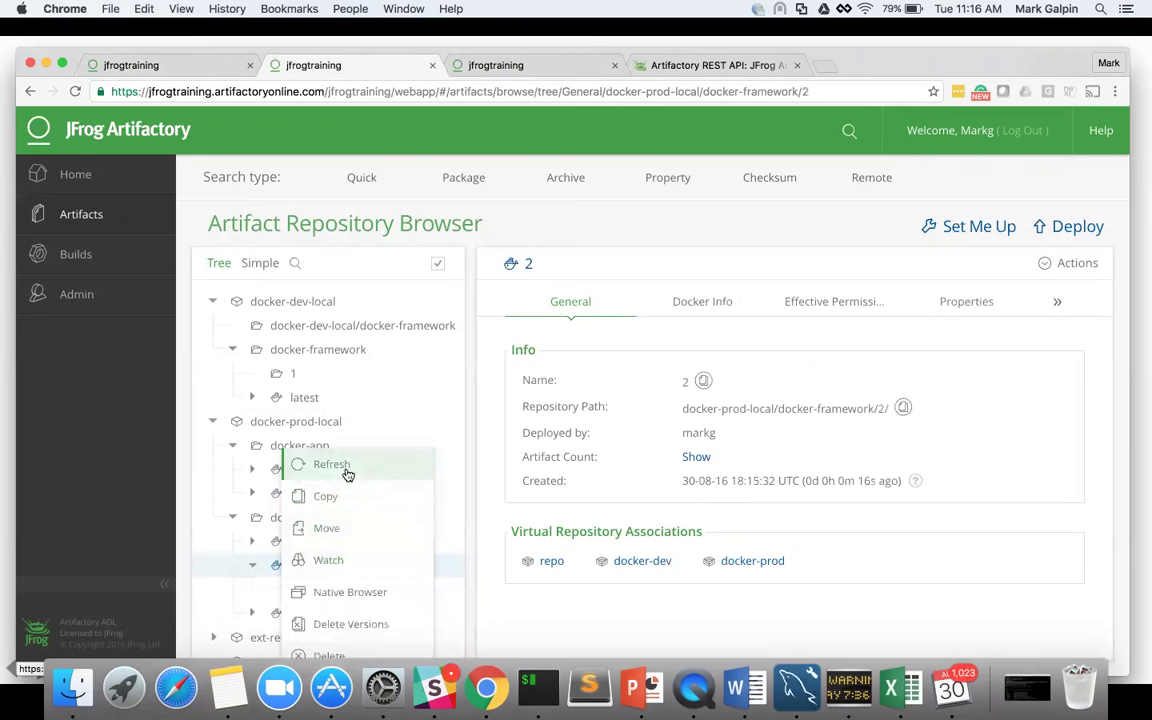
pyautogui.click(347, 470)
pyautogui.click(311, 521)
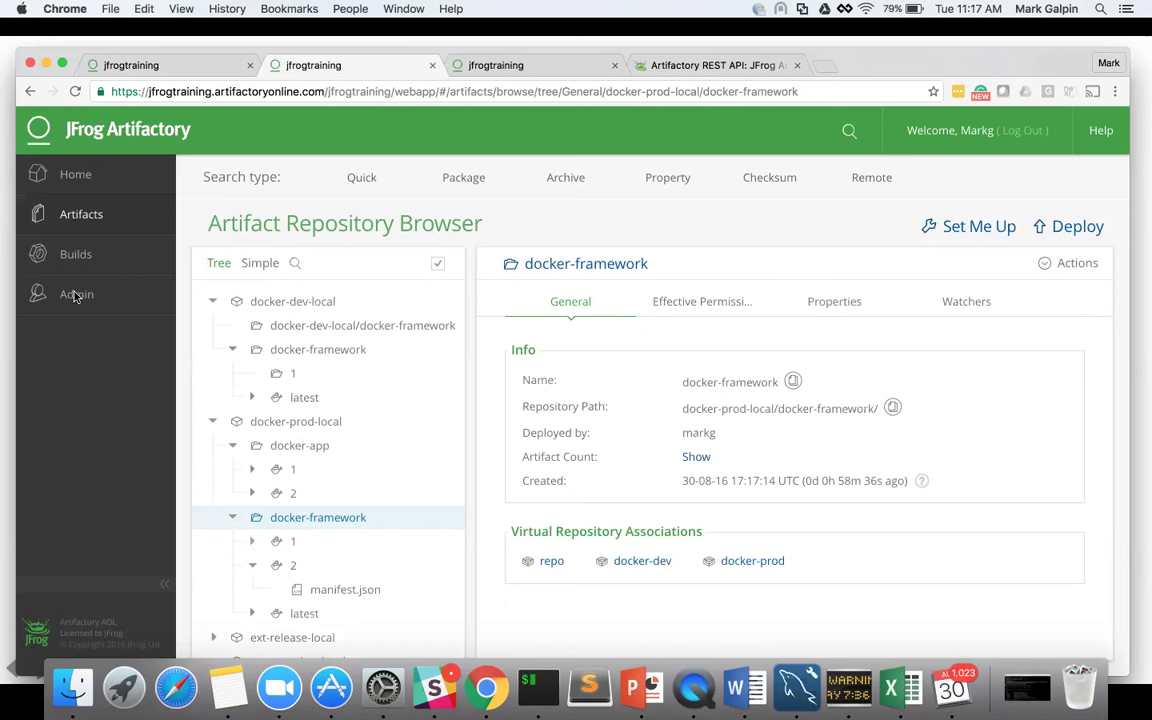
# Open the administration list of local repositories and filter it by "docker".
pyautogui.moveTo(80, 299)
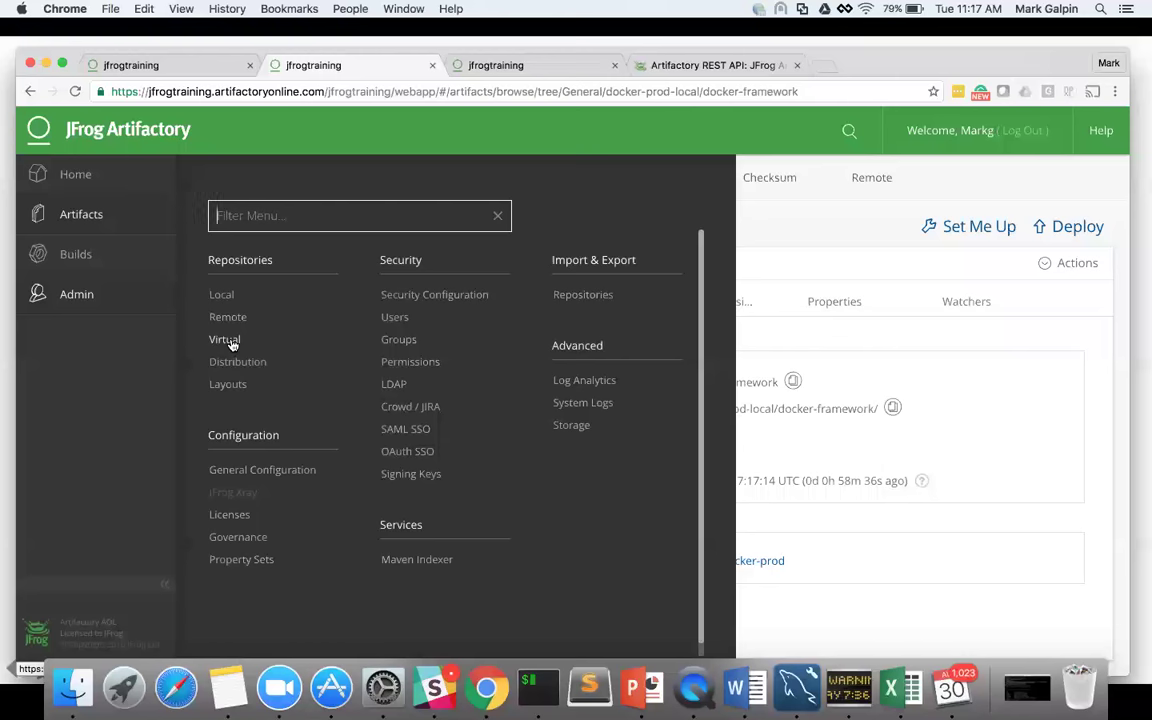
pyautogui.click(226, 340)
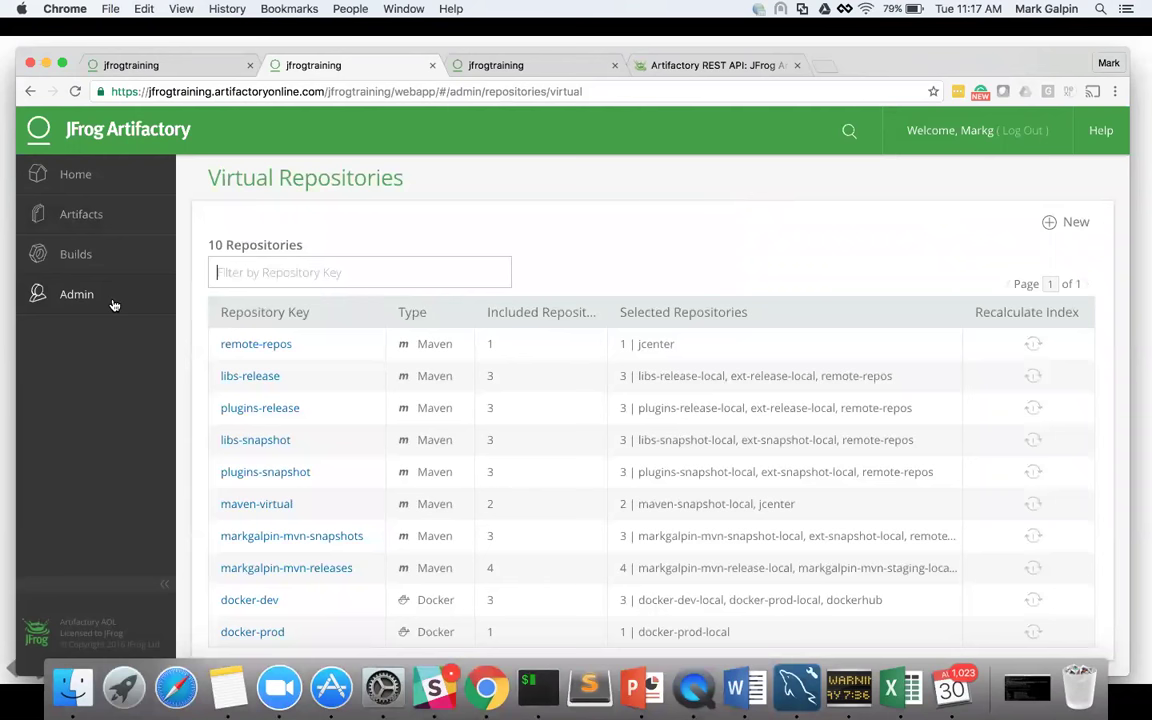
pyautogui.moveTo(114, 305)
pyautogui.click(228, 296)
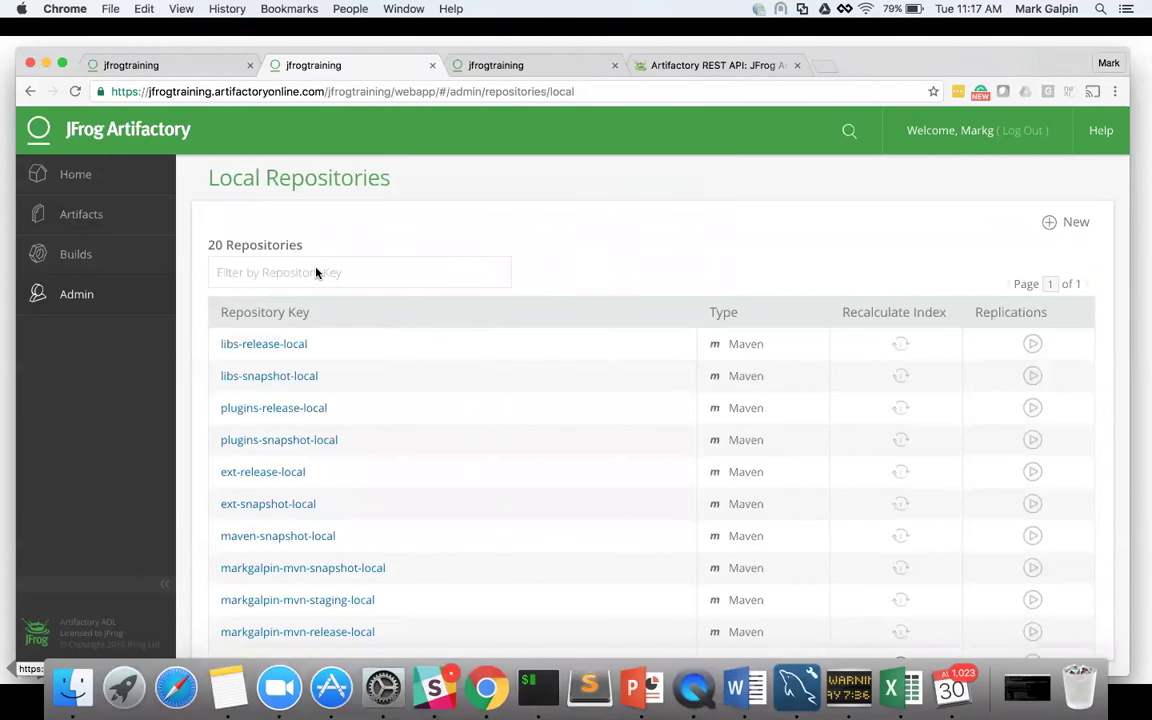
pyautogui.click(377, 263)
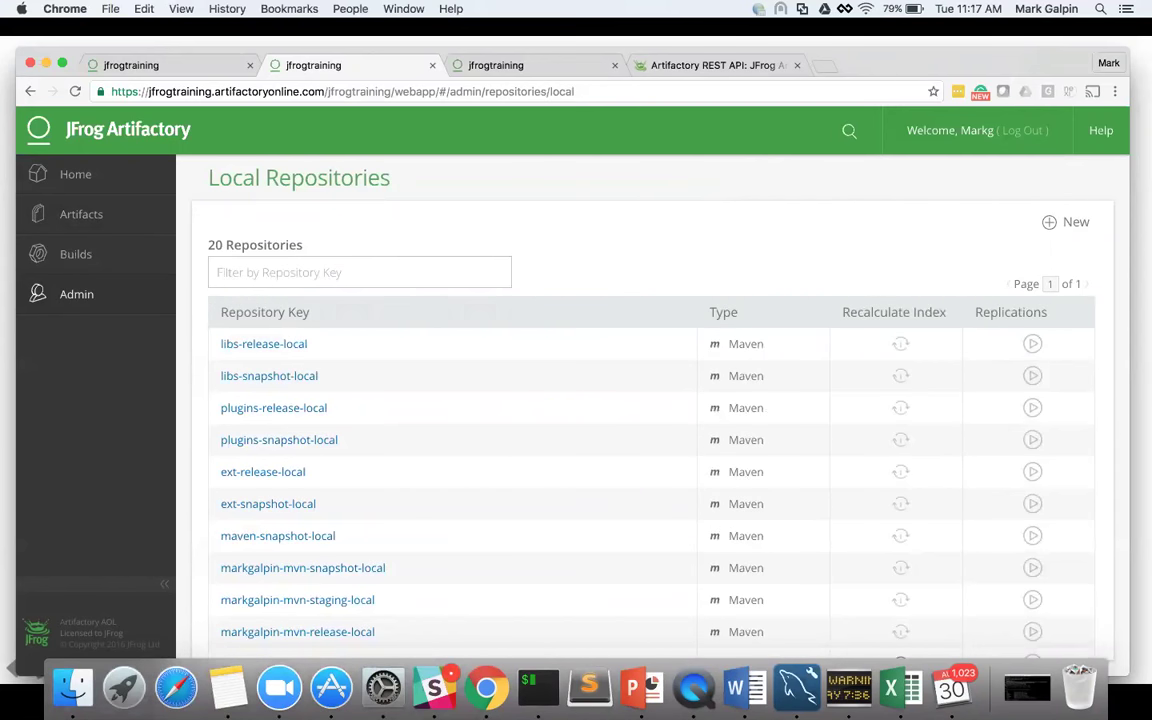
pyautogui.write('docker')
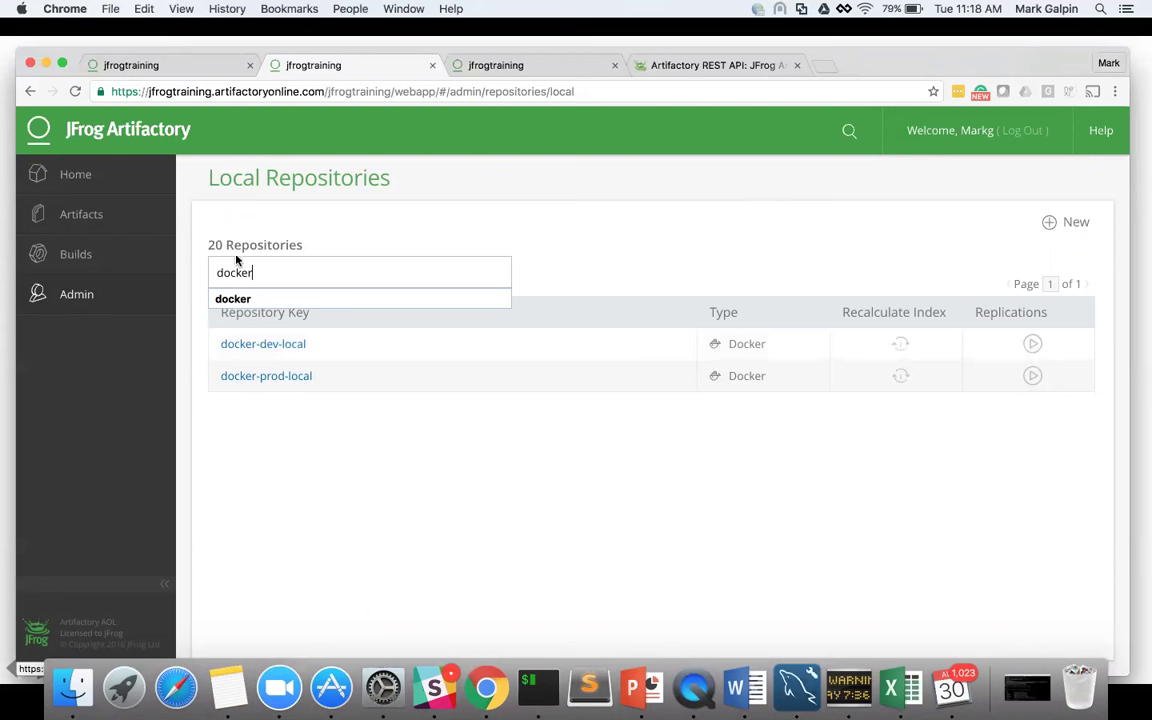
# View the remote repositories and the virtual repositories, filtering the virtual list by "dock".
pyautogui.moveTo(93, 300)
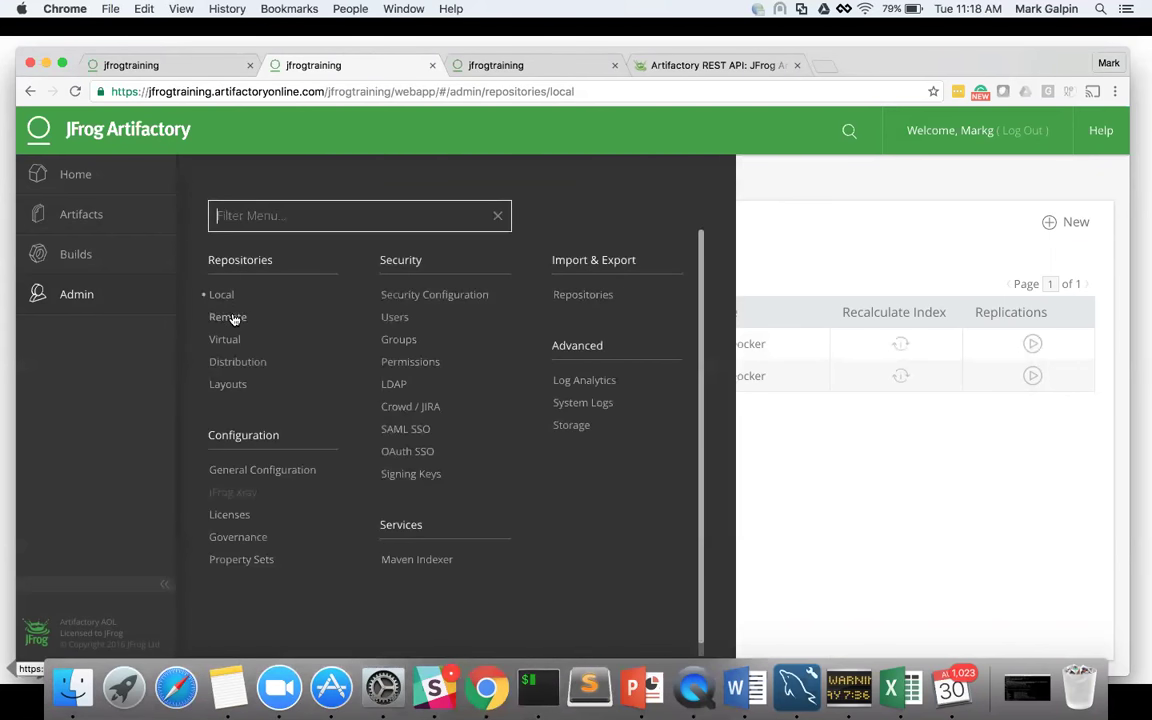
pyautogui.click(233, 316)
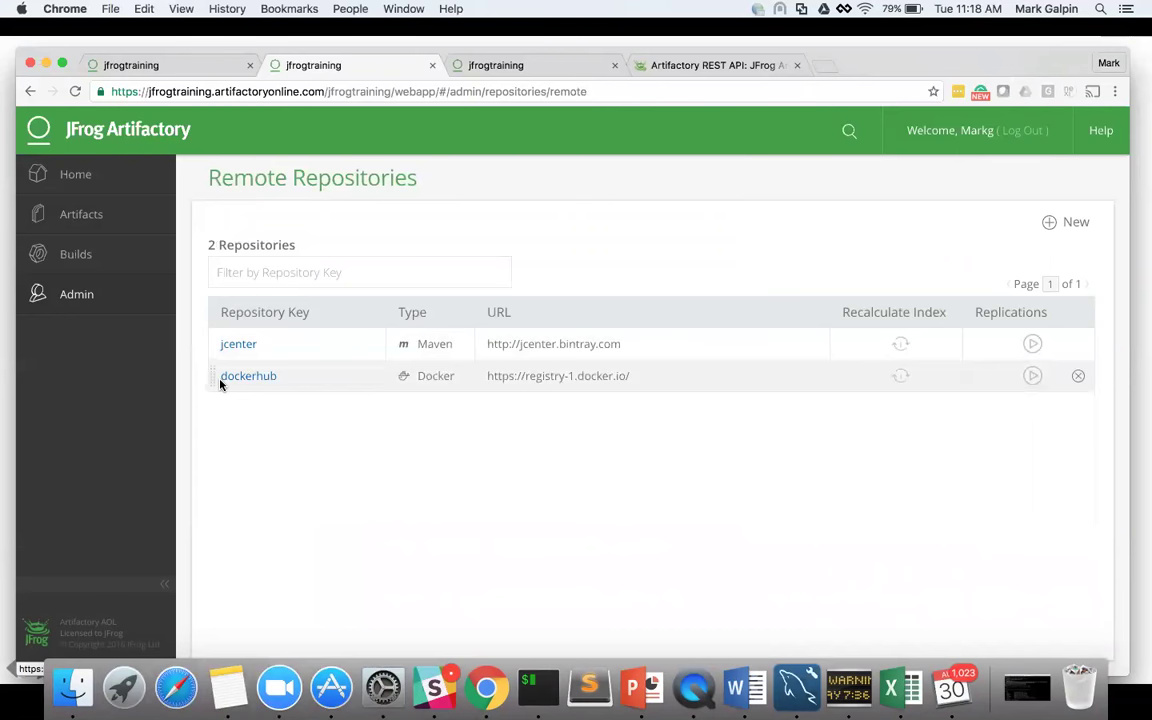
pyautogui.moveTo(88, 294)
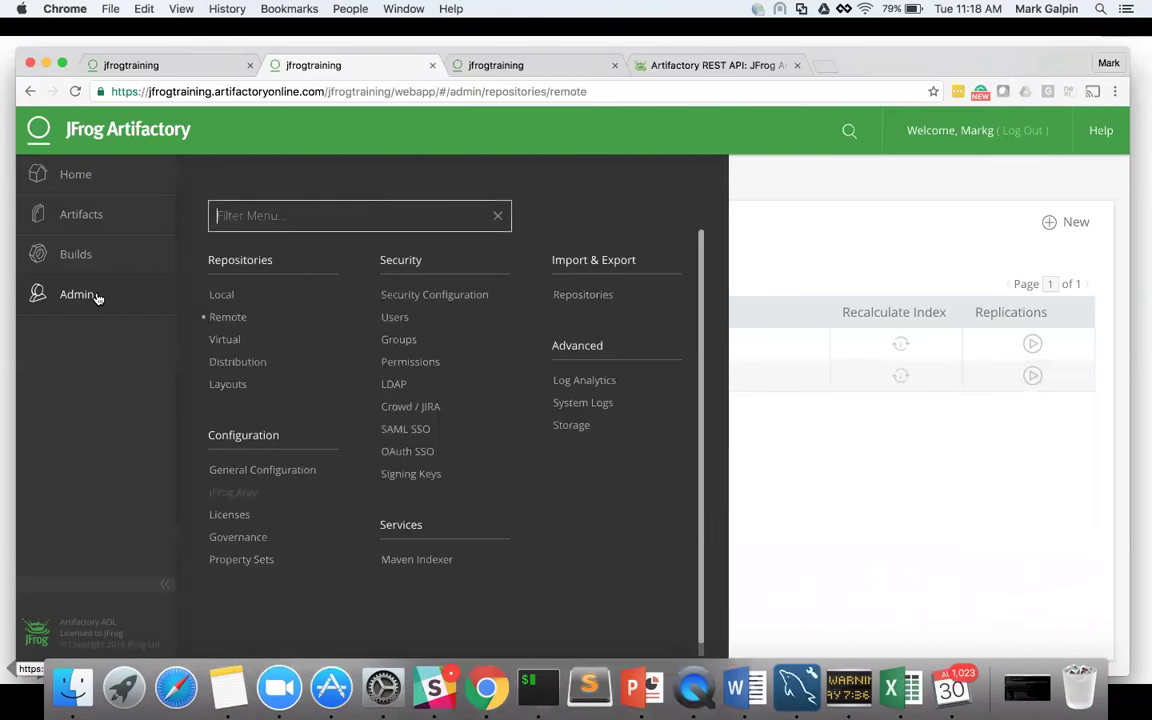
pyautogui.click(226, 339)
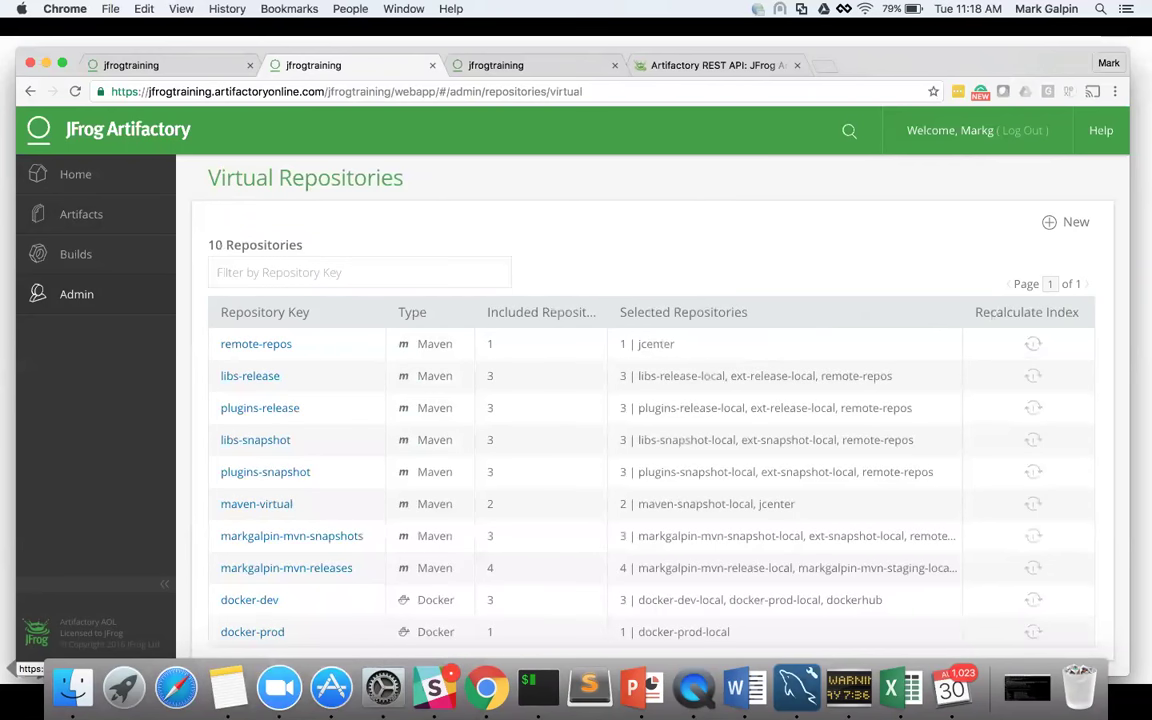
pyautogui.click(228, 278)
pyautogui.write('dock')
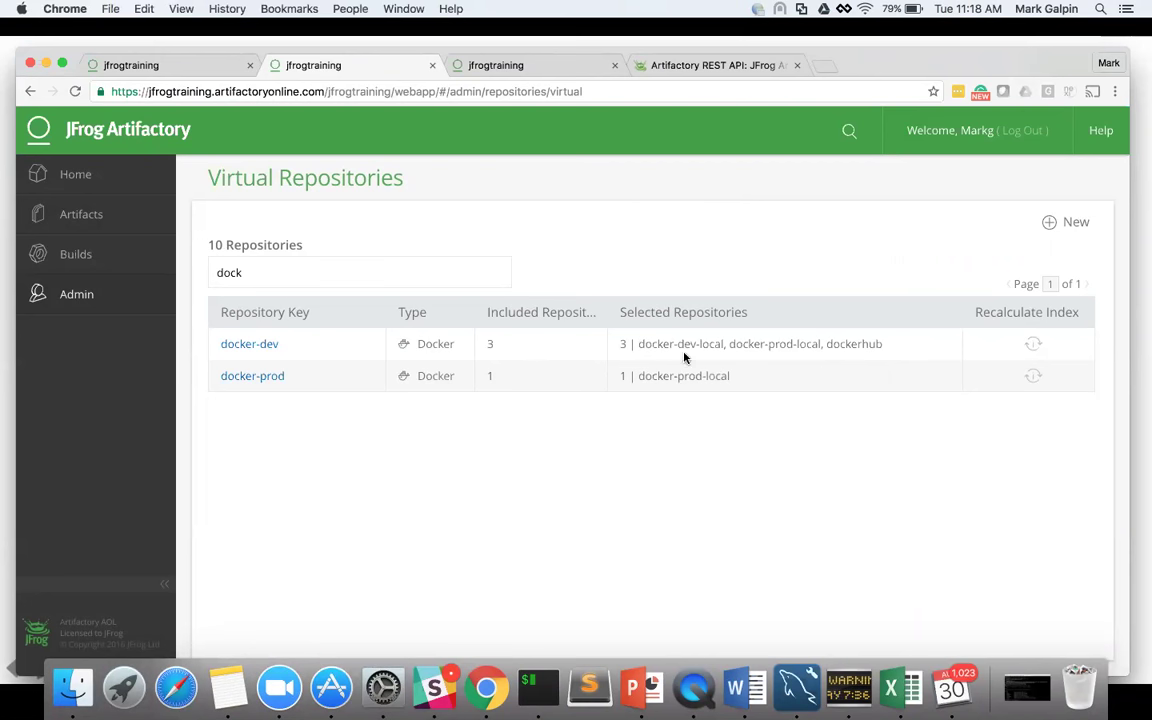
pyautogui.click(405, 272)
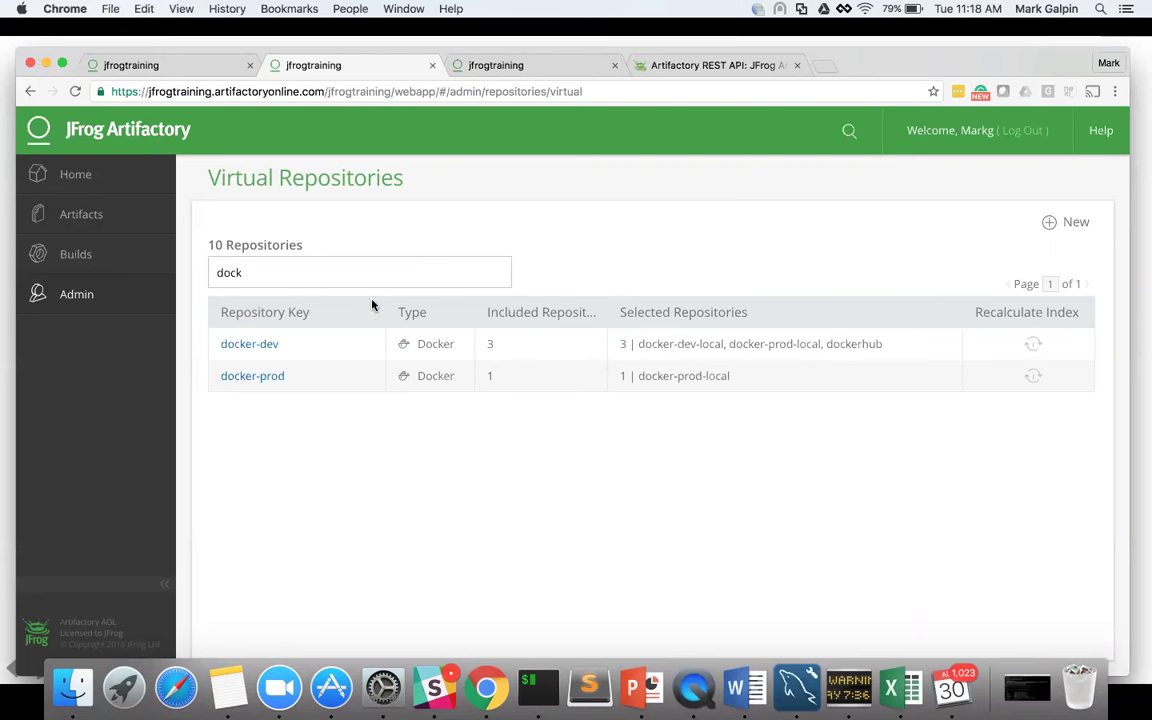
# Open the docker-dev virtual repository's settings and check the default deployment repository options, keeping docker-dev-local selected.
pyautogui.click(250, 344)
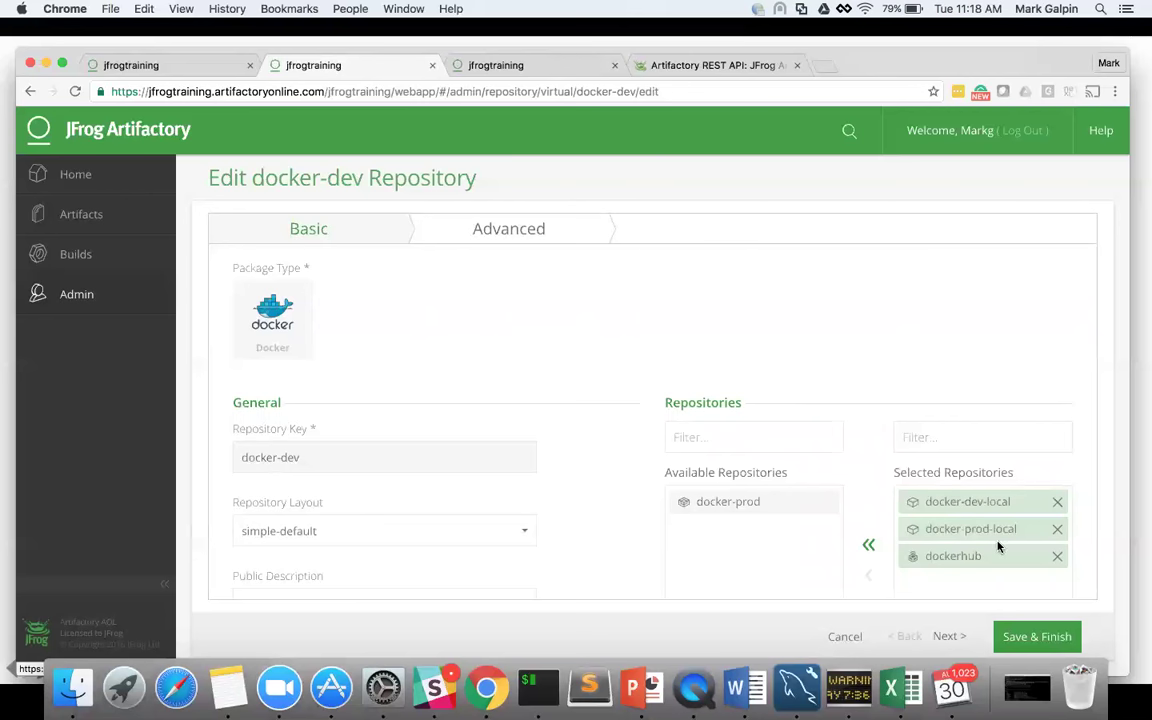
pyautogui.scroll(-3, 880, 406)
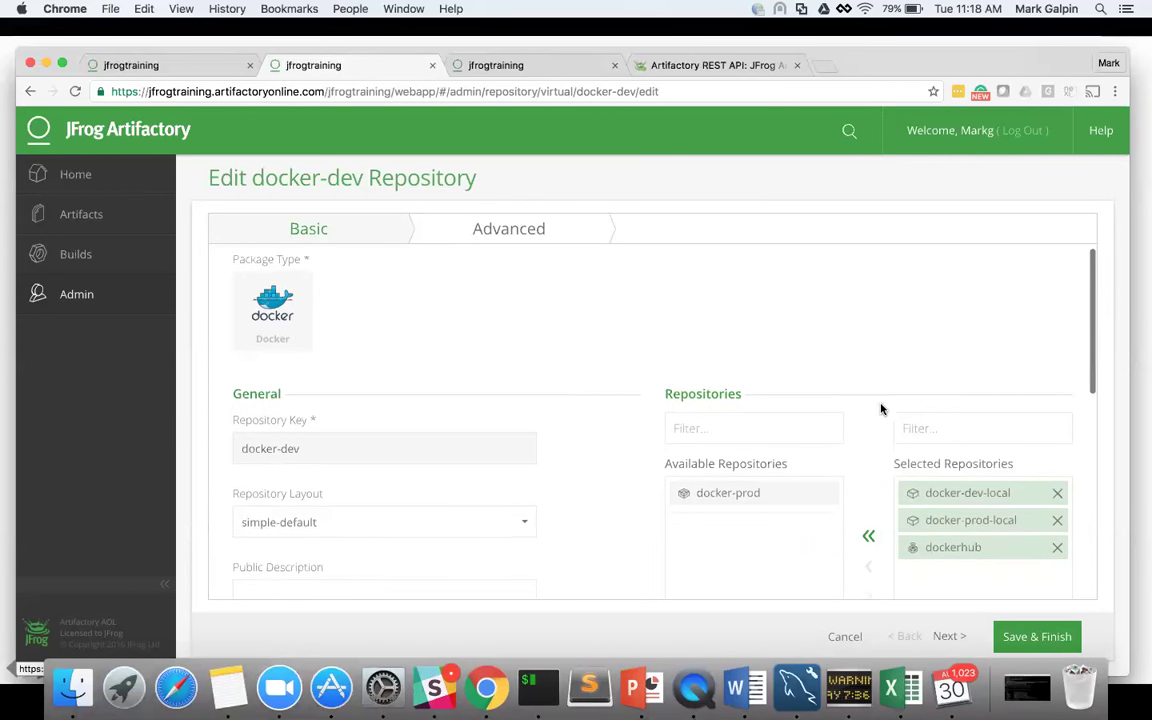
pyautogui.scroll(-8, 881, 408)
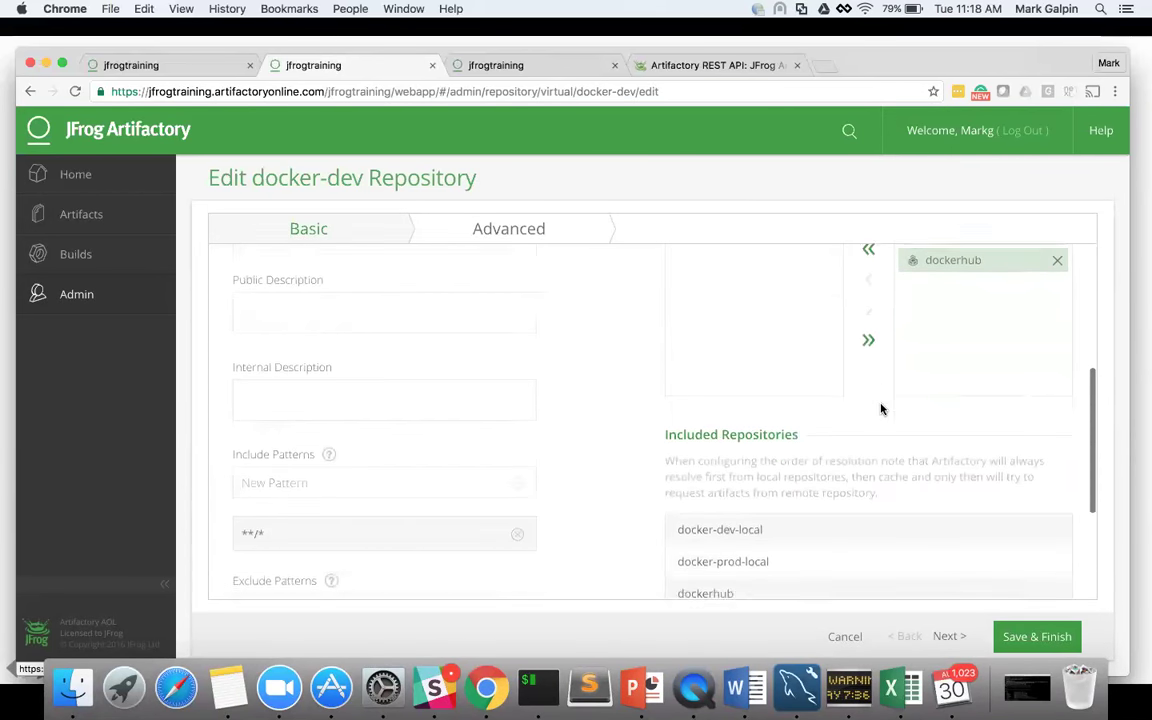
pyautogui.scroll(-3, 881, 408)
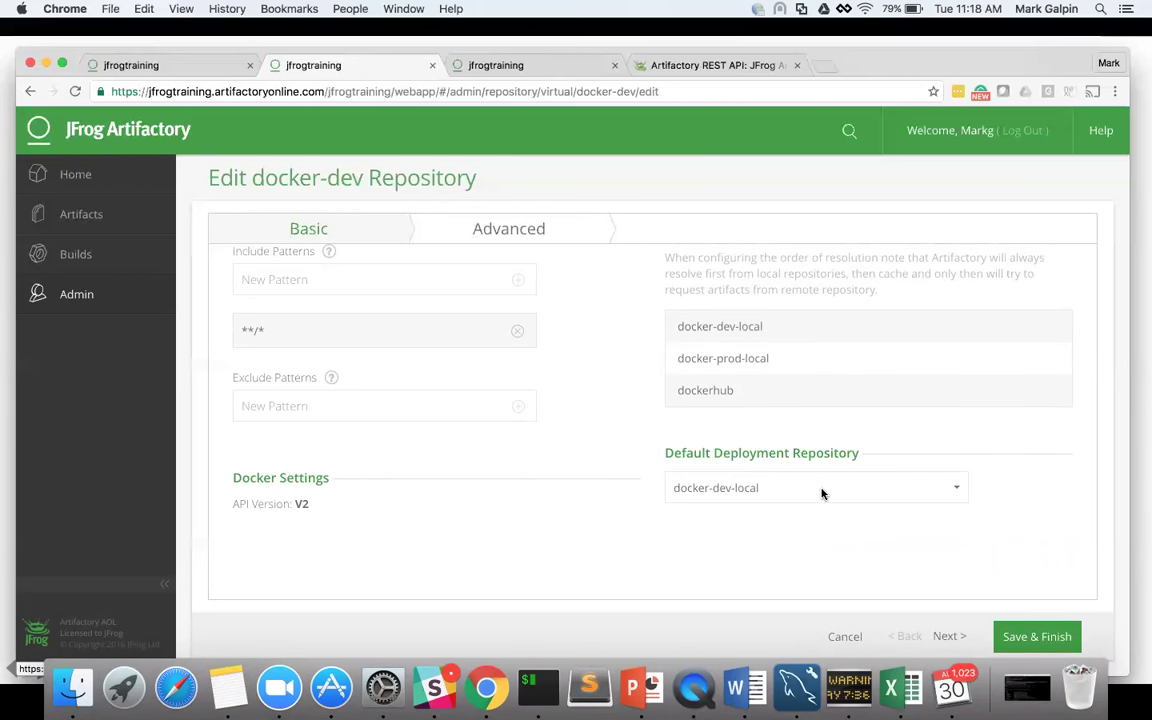
pyautogui.click(881, 495)
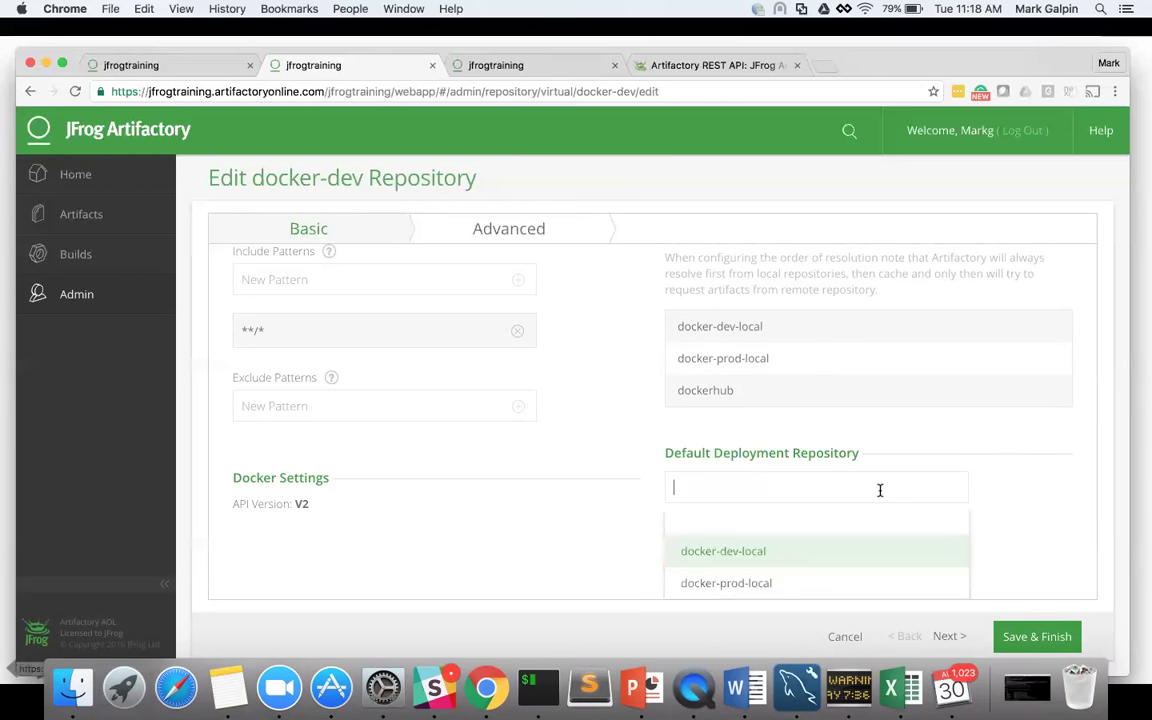
pyautogui.click(833, 548)
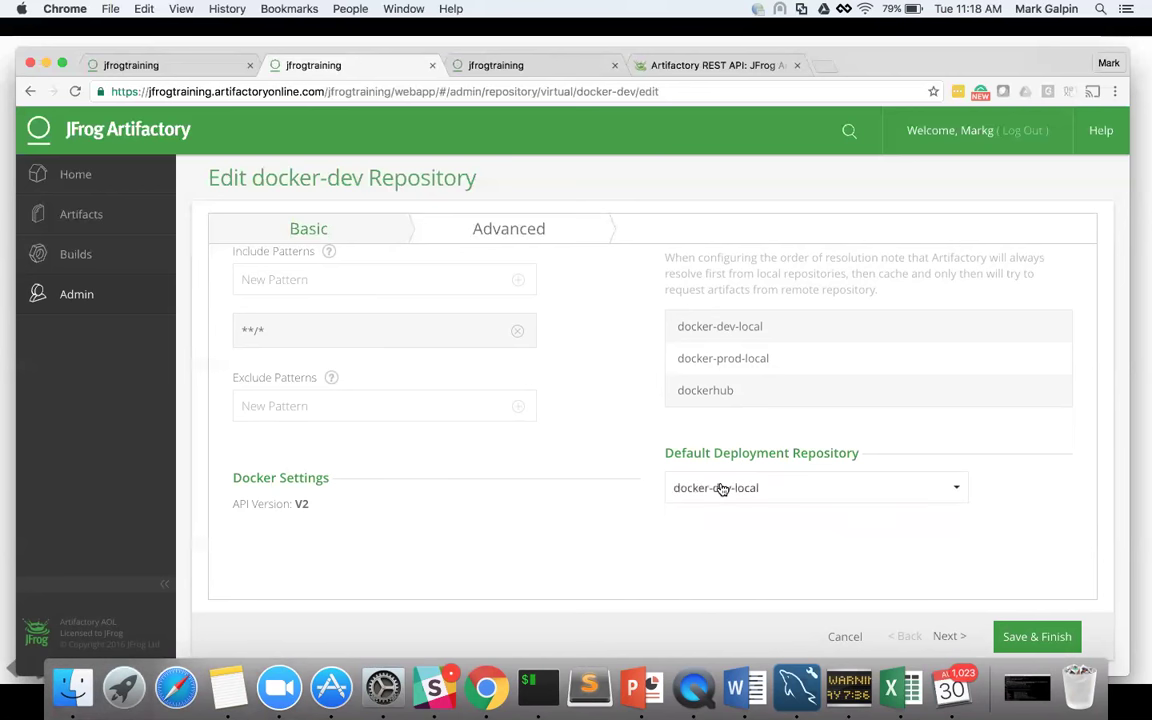
# Examine docker-dev's selected and included repositories and its default deployment repository, and cancel editing without saving.
pyautogui.scroll(5, 746, 414)
pyautogui.scroll(5, 745, 417)
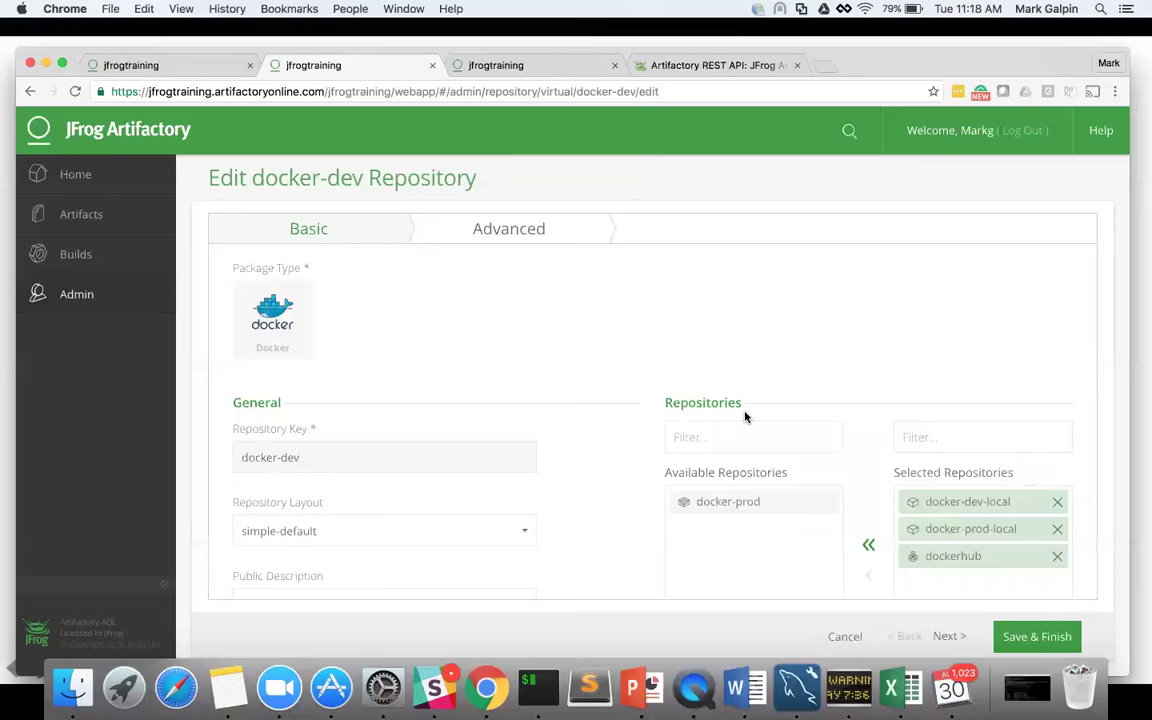
pyautogui.scroll(-6, 745, 417)
pyautogui.scroll(-4, 745, 414)
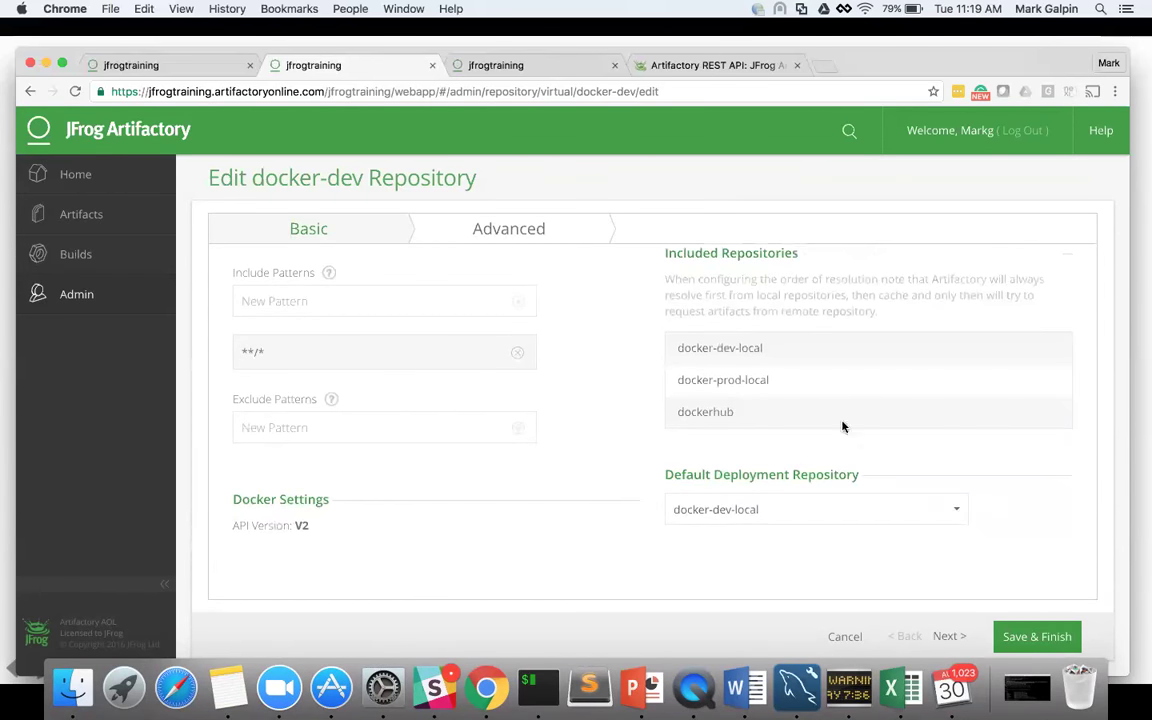
pyautogui.scroll(3, 746, 327)
pyautogui.scroll(4, 746, 327)
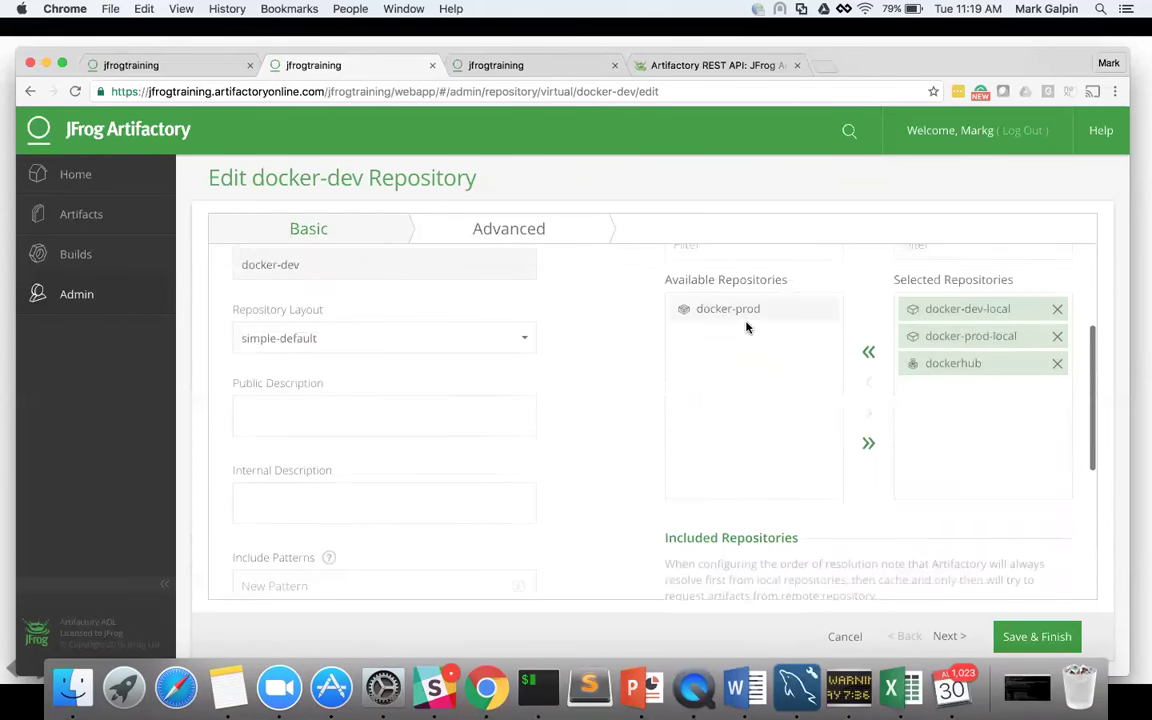
pyautogui.scroll(-7, 770, 420)
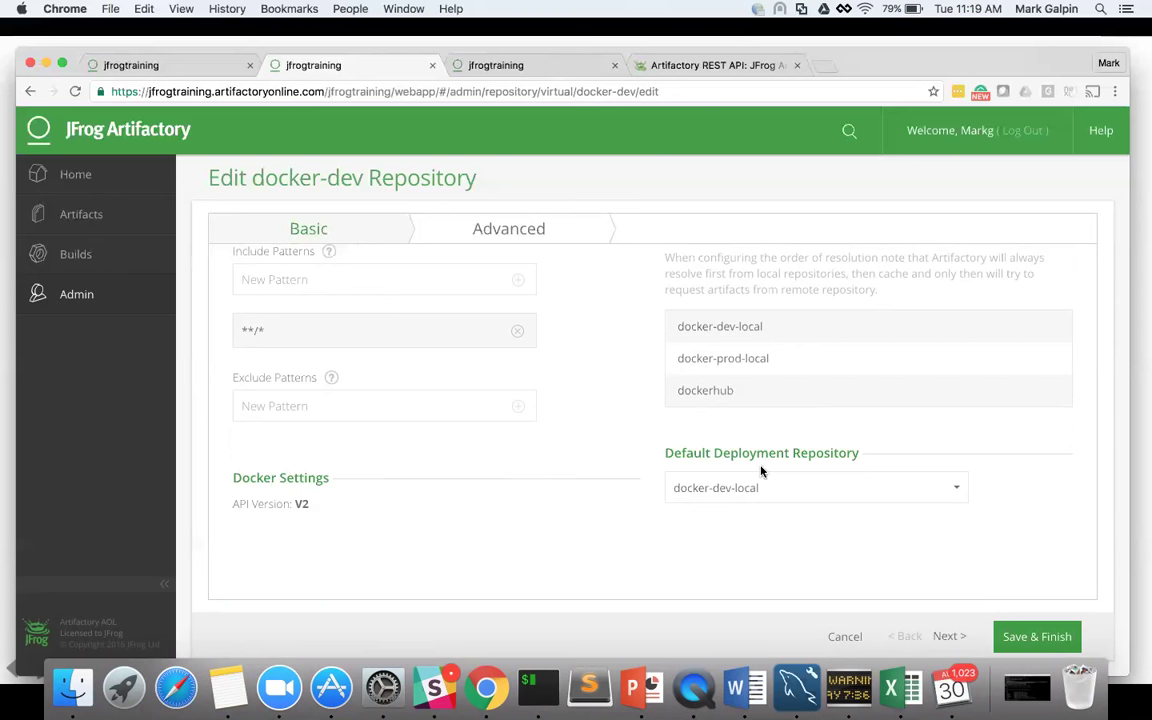
pyautogui.click(845, 637)
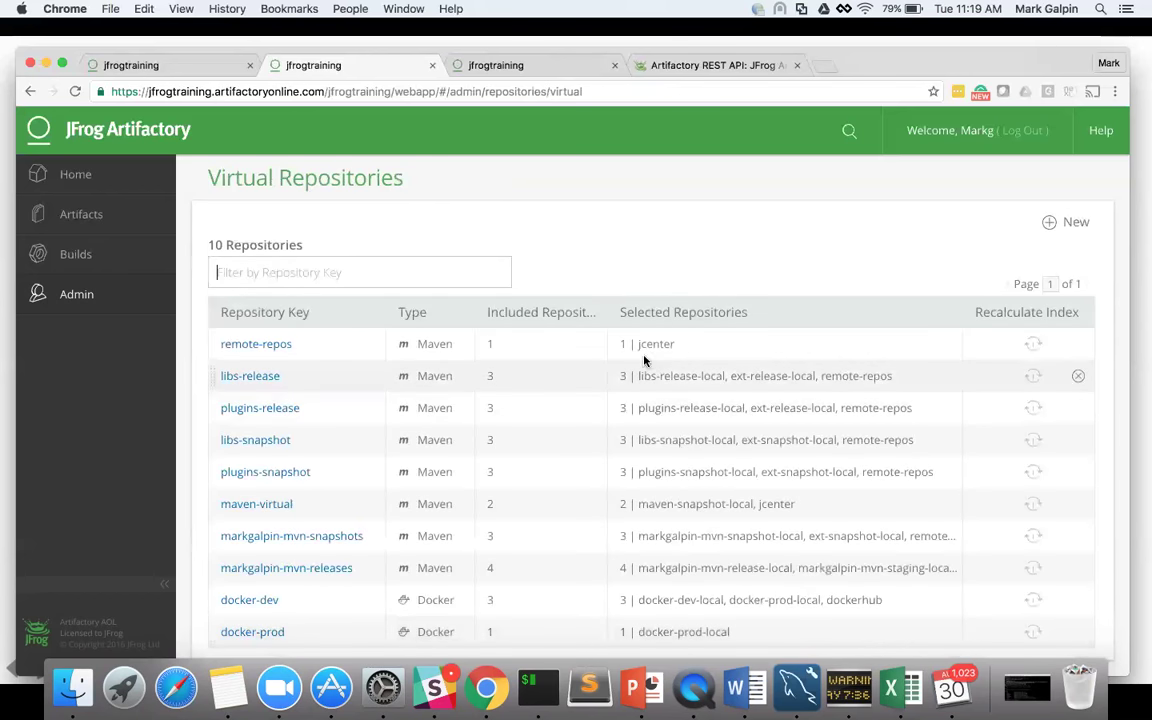
# Filter the virtual repositories by "docker" and open the docker-prod repository's settings.
pyautogui.click(419, 258)
pyautogui.write('docker')
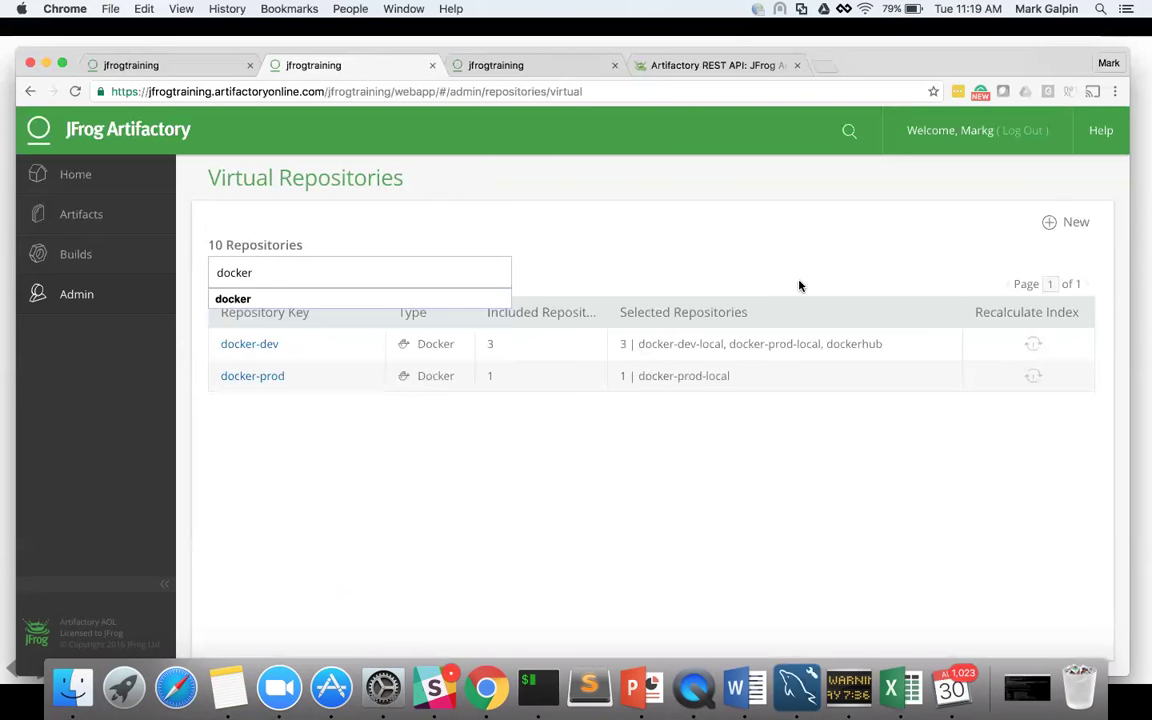
pyautogui.click(276, 376)
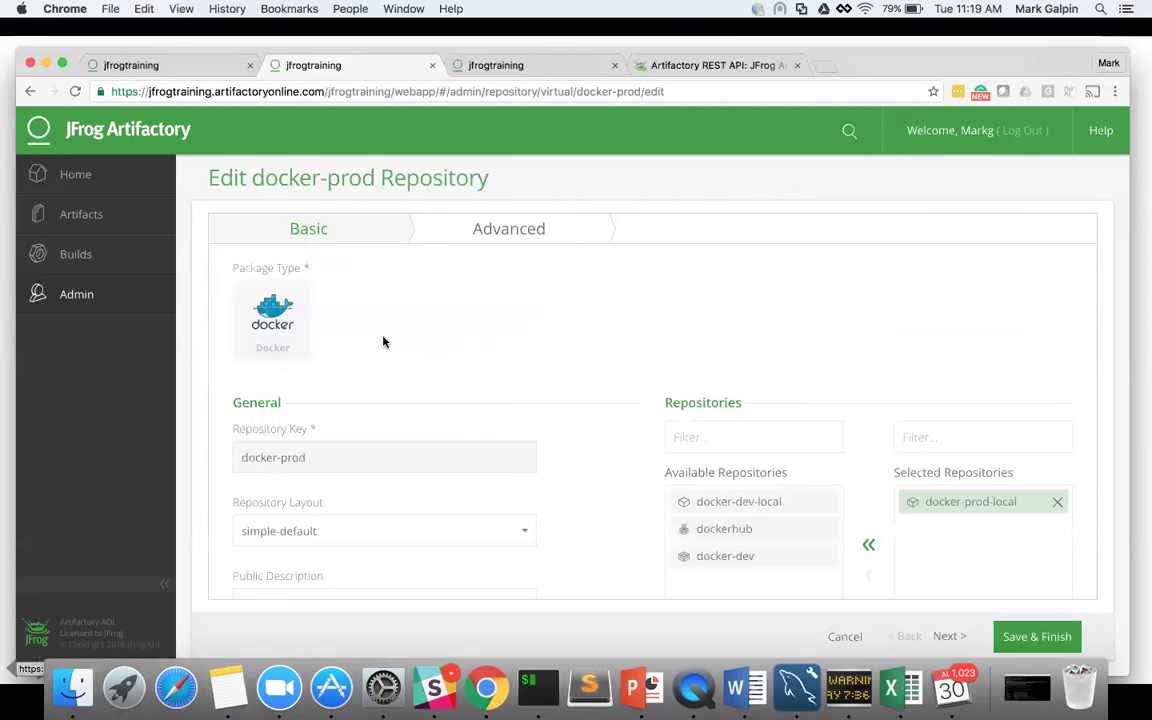
# Examine docker-prod's selected and included repositories and its default deployment repository, and dismiss the calendar reminder.
pyautogui.scroll(-2, 437, 311)
pyautogui.scroll(-5, 437, 311)
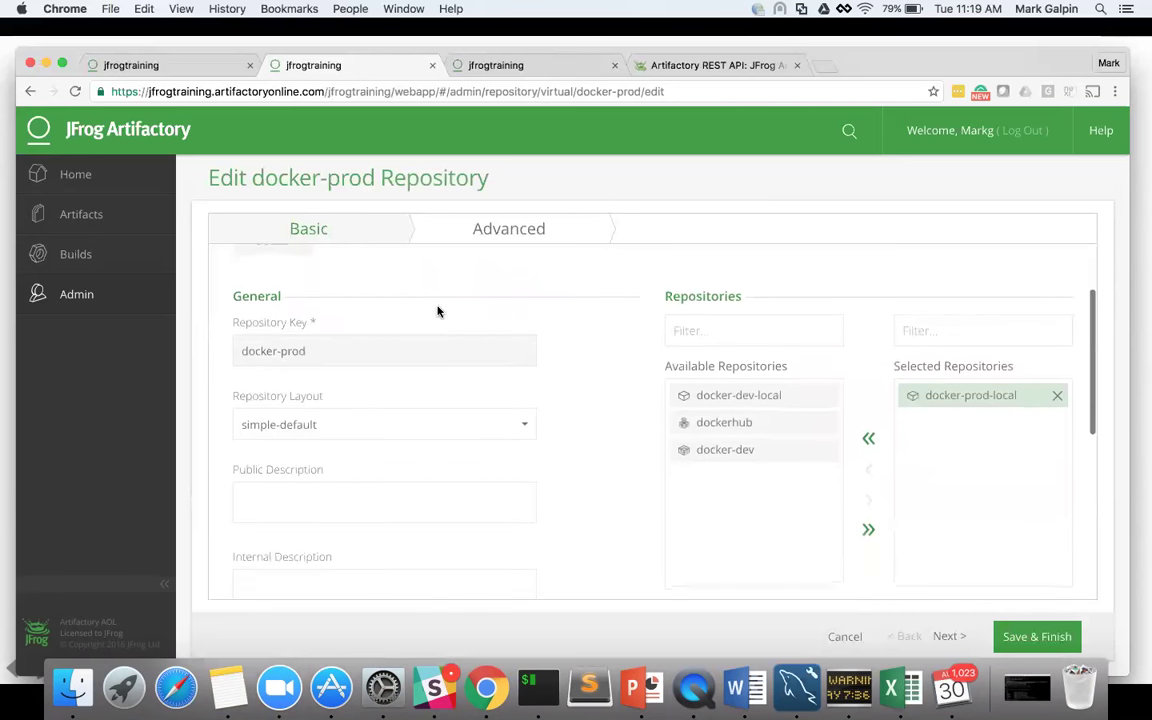
pyautogui.scroll(-2, 437, 311)
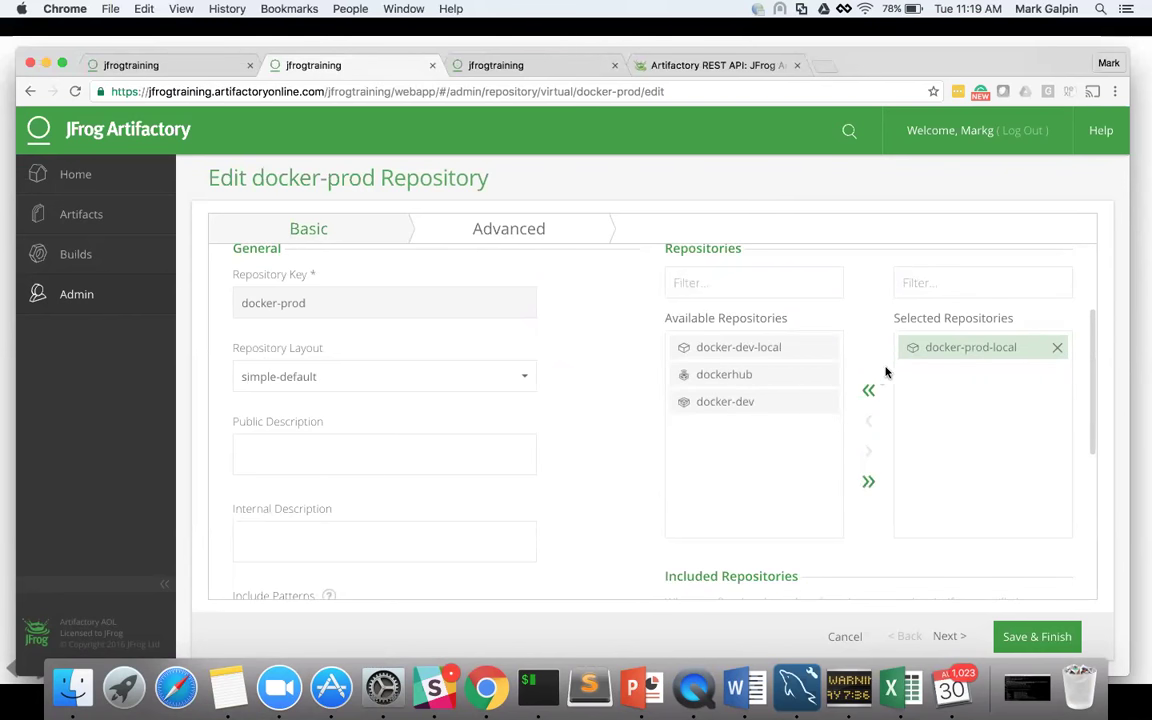
pyautogui.scroll(-5, 735, 357)
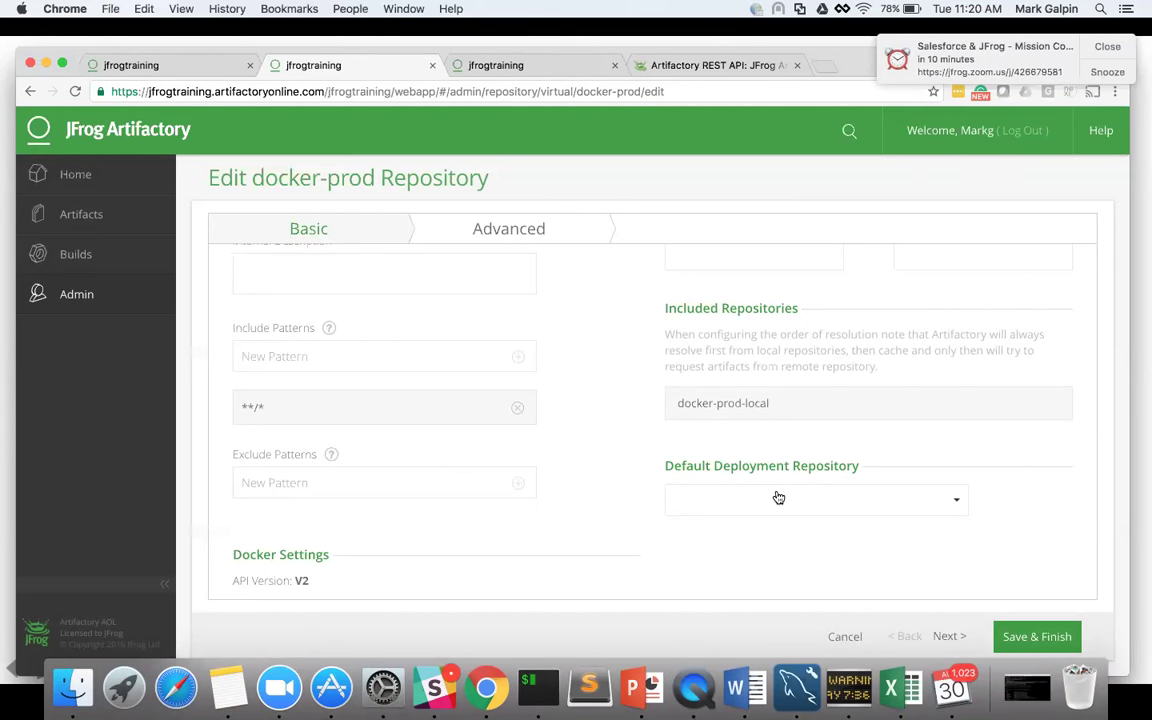
pyautogui.click(1107, 46)
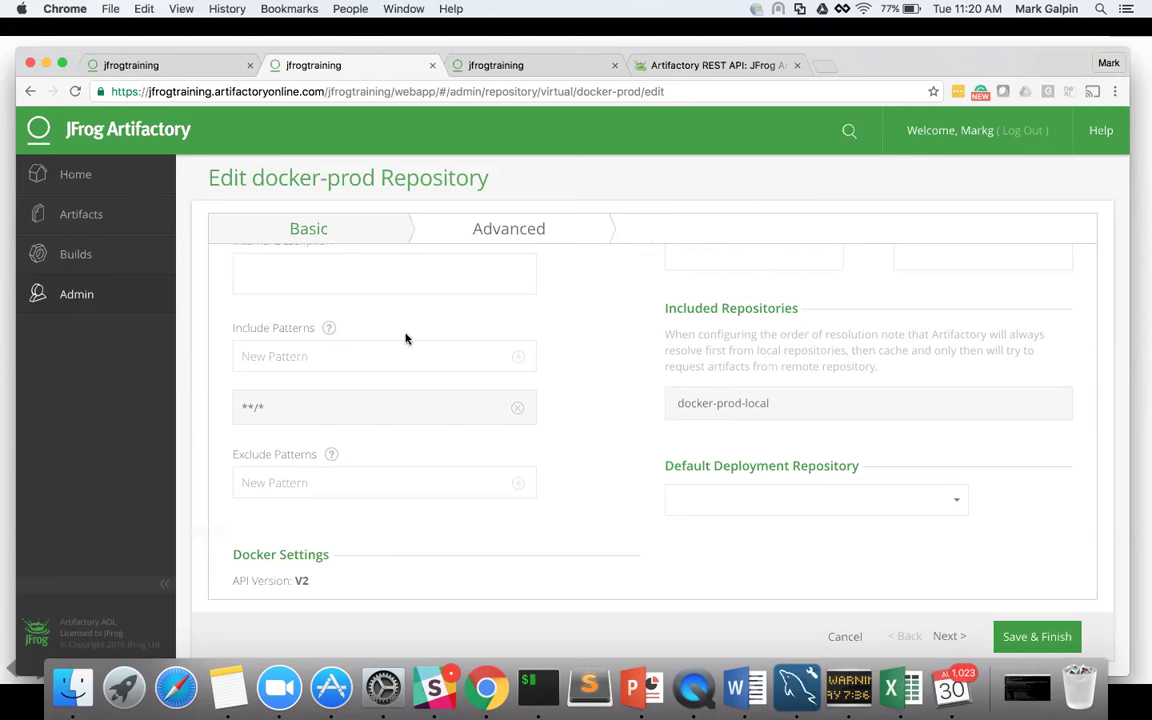
# View the general security configuration and open the permissions management list.
pyautogui.click(76, 294)
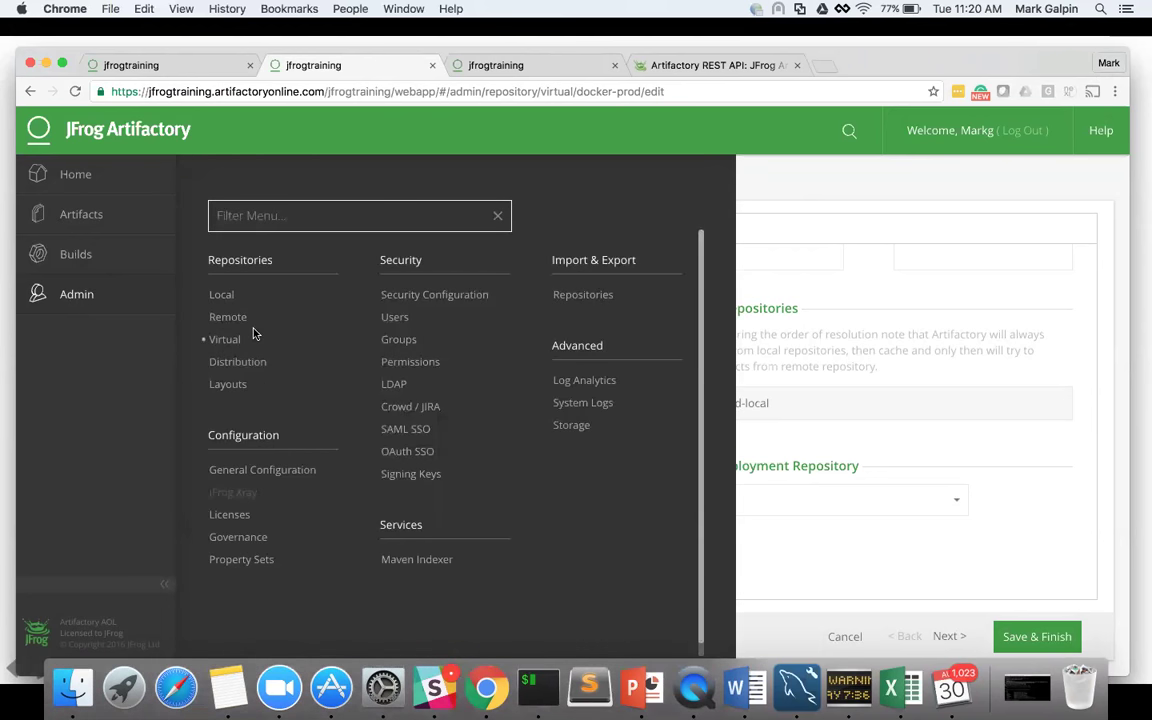
pyautogui.click(434, 296)
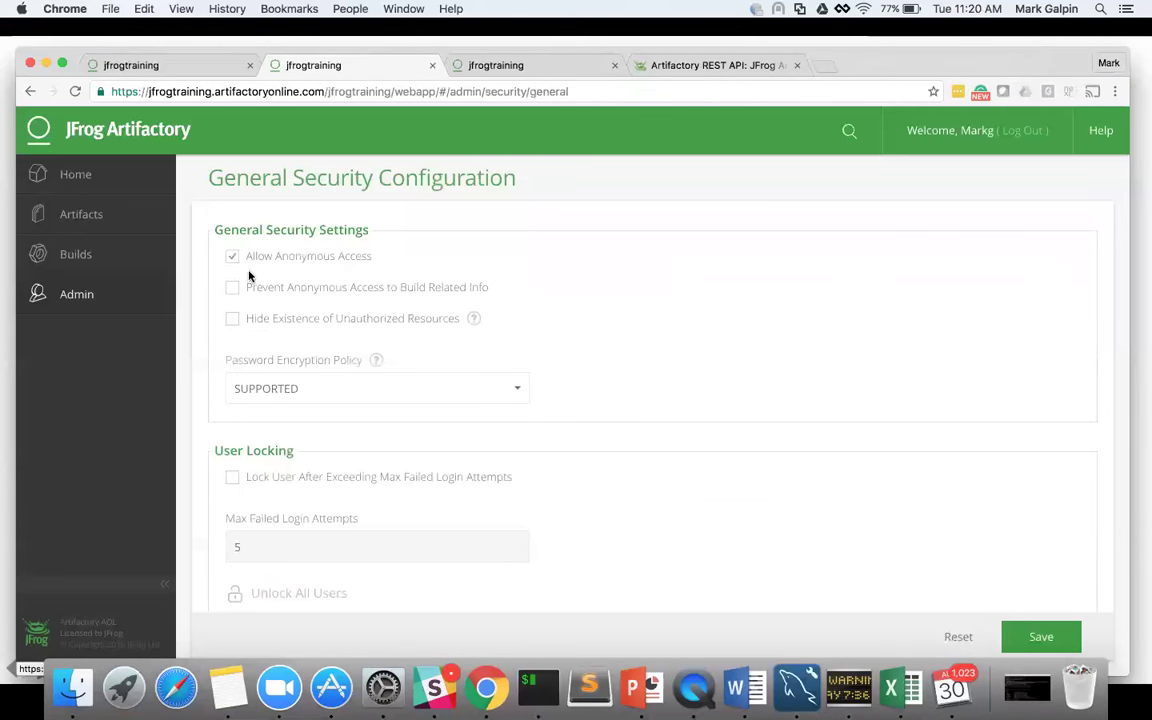
pyautogui.click(80, 296)
pyautogui.click(421, 362)
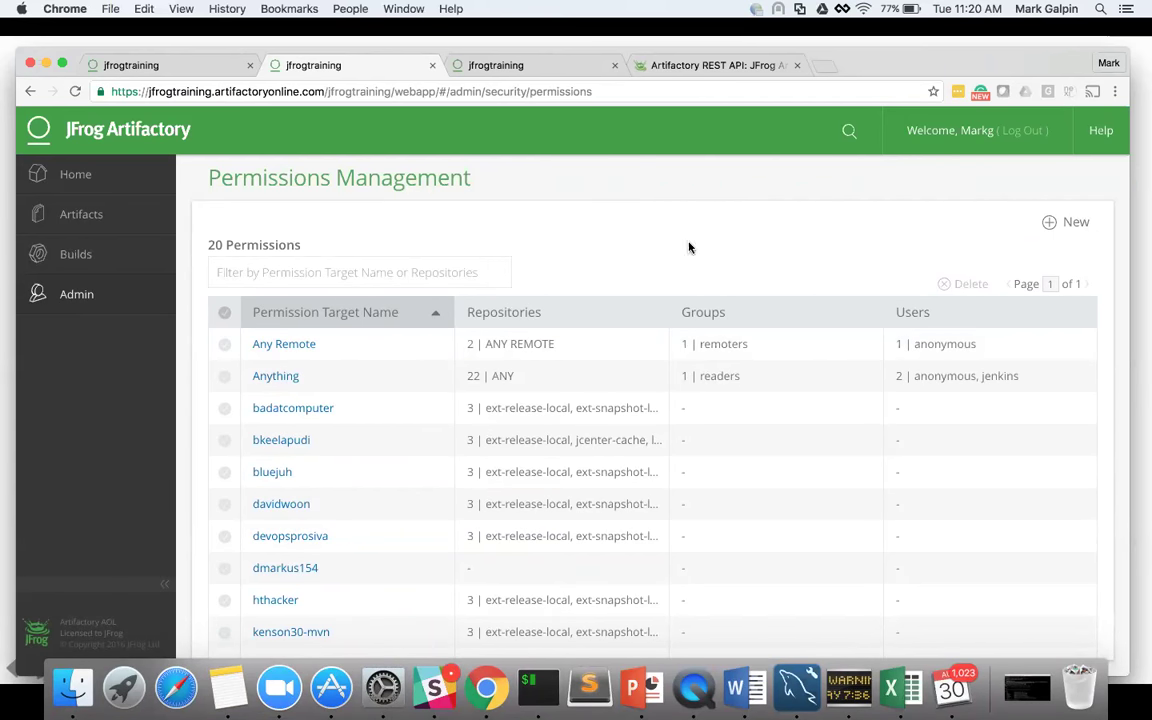
# Start a new permission target and name it docker-dev.
pyautogui.click(1050, 222)
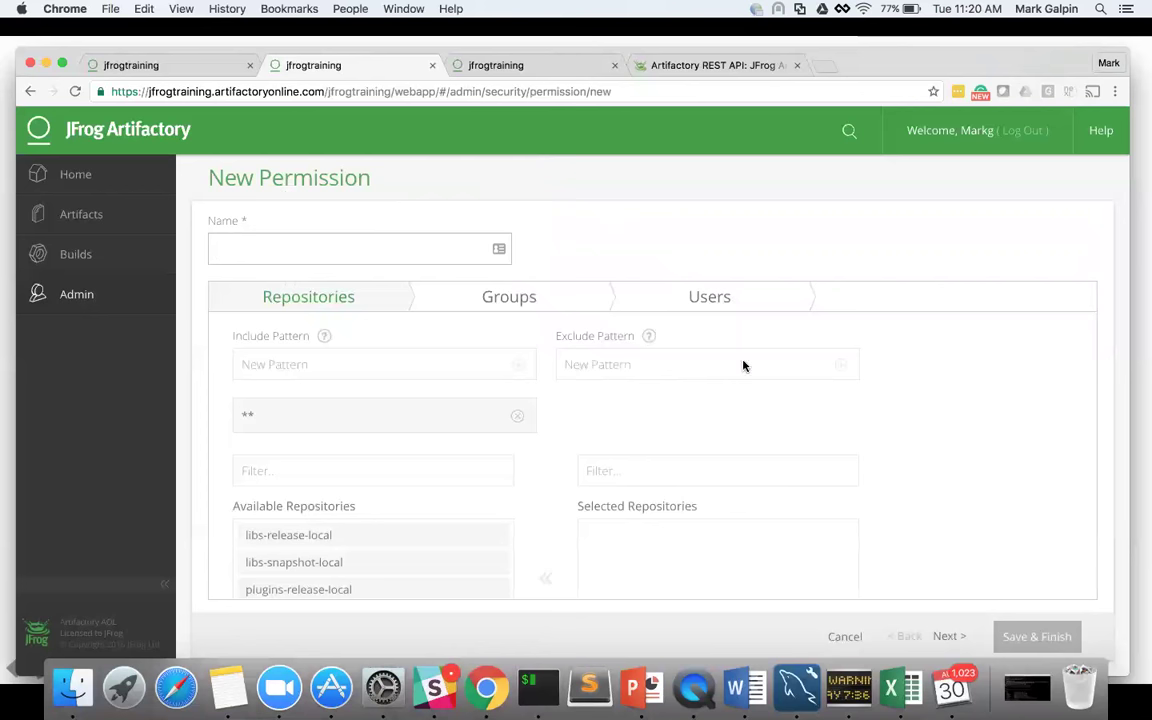
pyautogui.scroll(-5, 432, 545)
pyautogui.scroll(5, 432, 539)
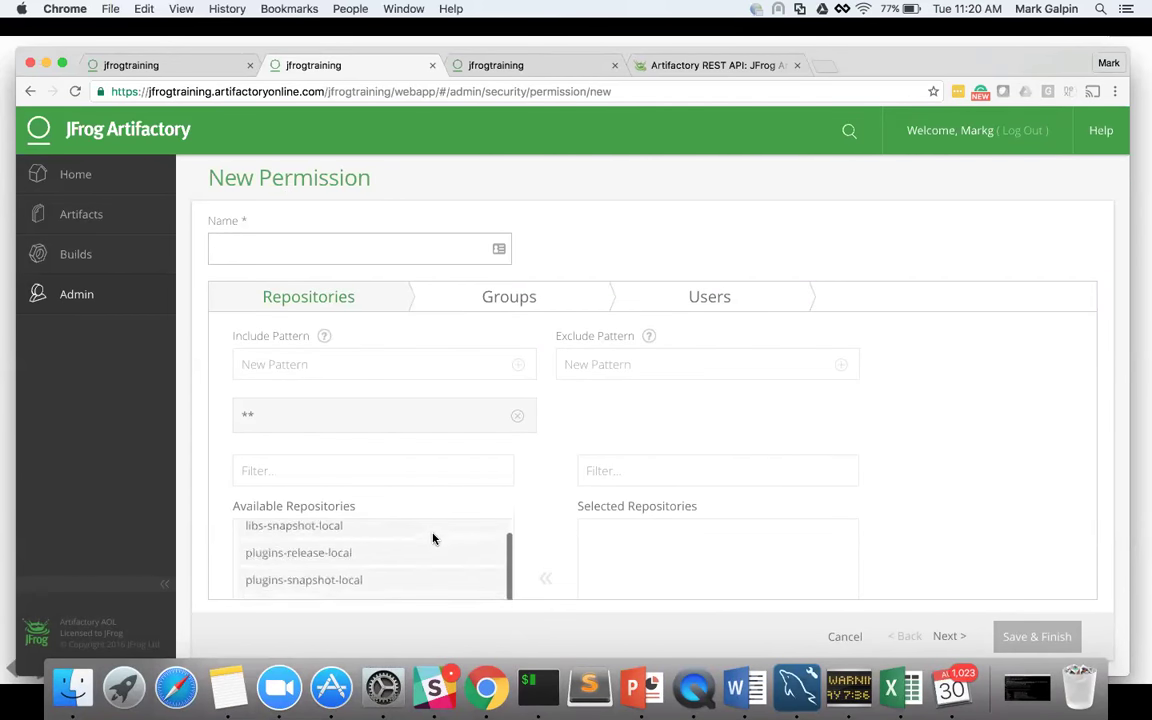
pyautogui.click(382, 255)
pyautogui.write('d')
pyautogui.press('BackSpace')
pyautogui.write('docker-dev')
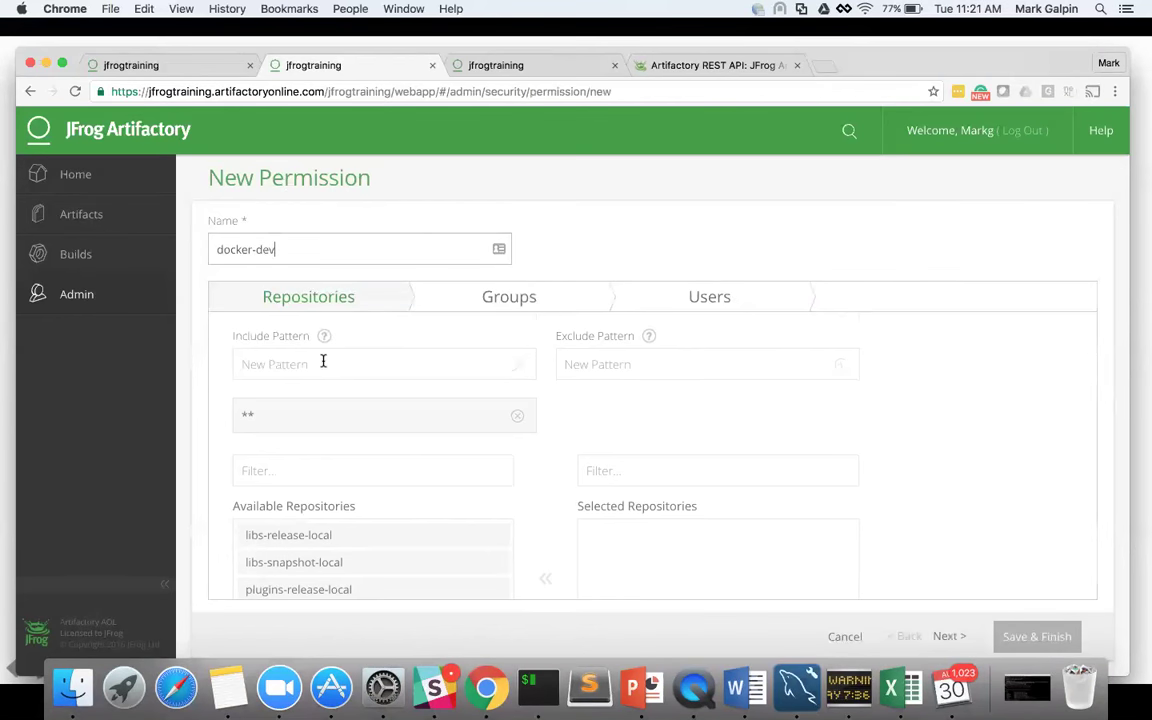
# Filter the available repositories by "docker" and add docker-dev-local to the permission's selected repositories.
pyautogui.scroll(-2, 323, 362)
pyautogui.scroll(2, 324, 364)
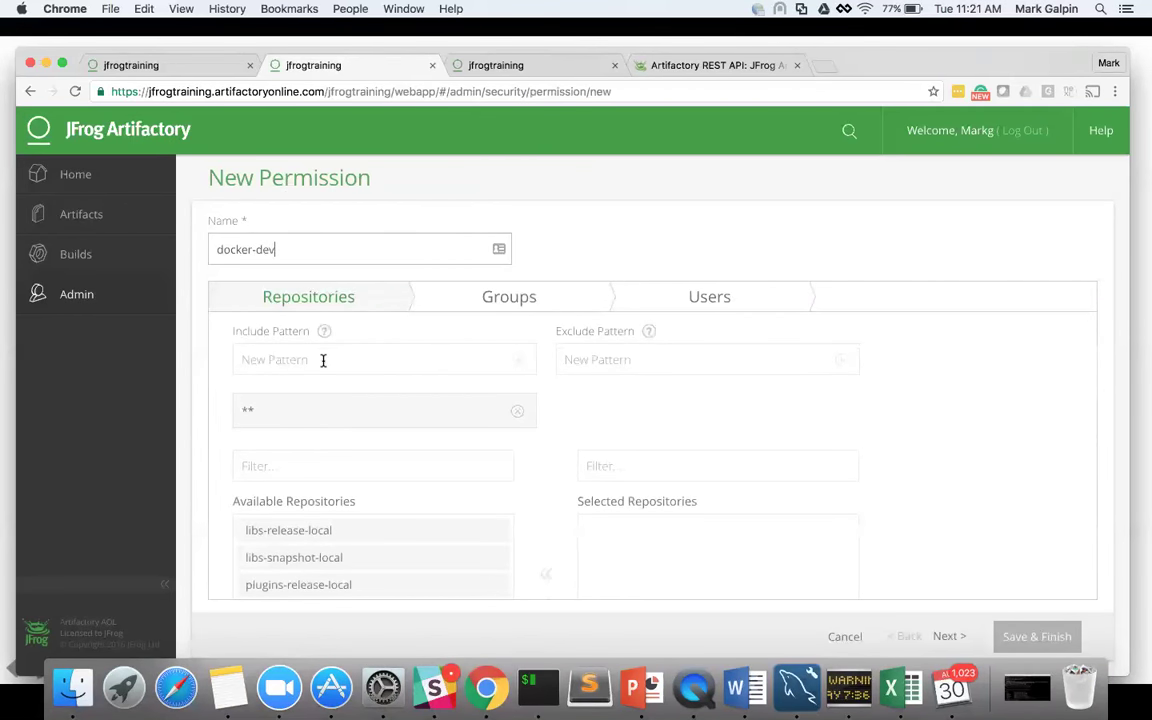
pyautogui.scroll(-1, 321, 360)
pyautogui.click(319, 432)
pyautogui.write('docker')
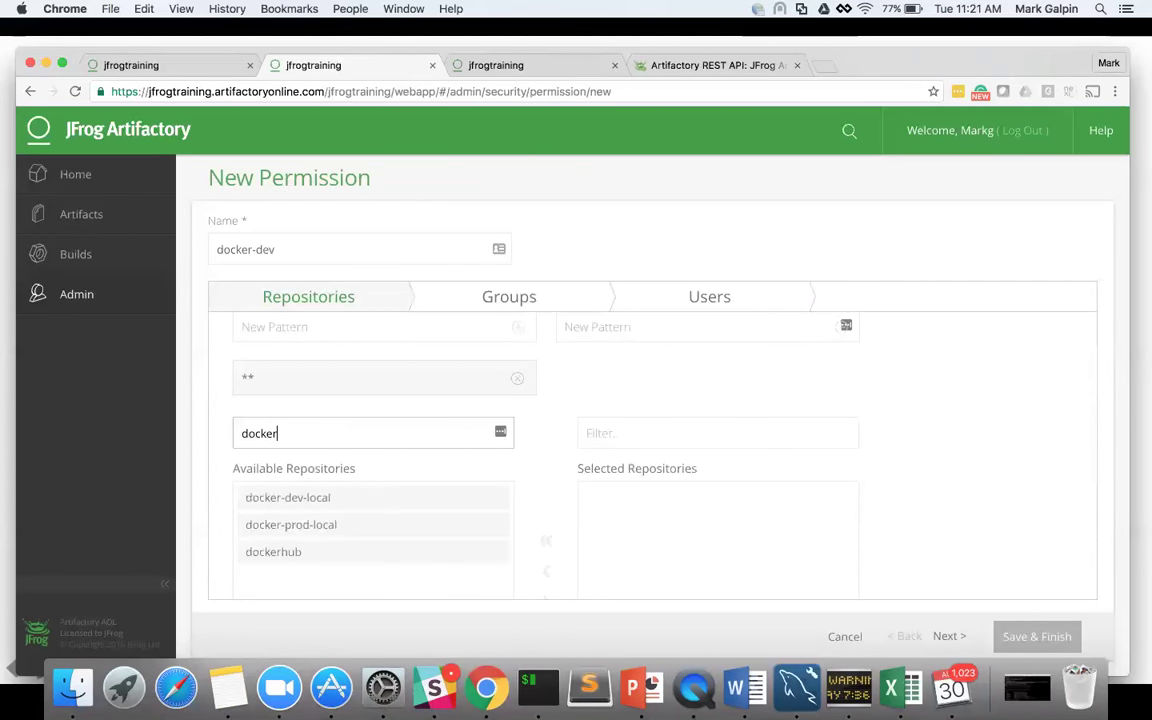
pyautogui.click(306, 498)
pyautogui.scroll(-2, 592, 503)
pyautogui.click(546, 517)
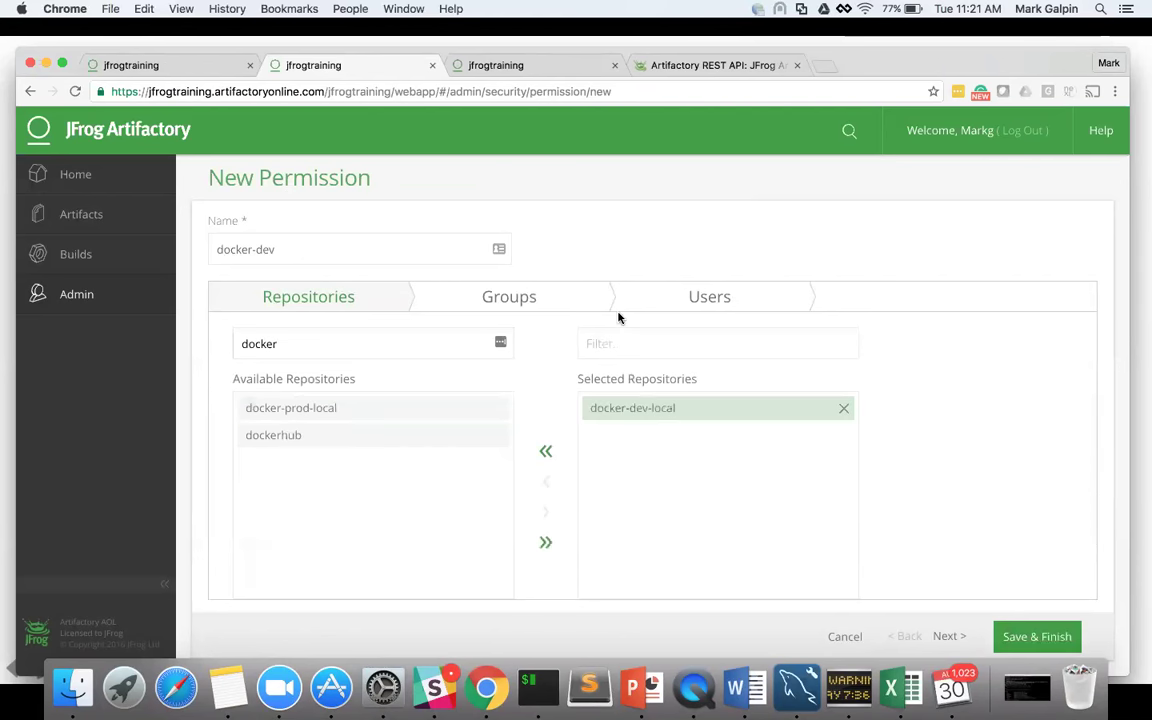
# Add the readers and users groups to docker-dev with Deploy/Cache, Annotate and Read rights, and save the permission.
pyautogui.click(566, 303)
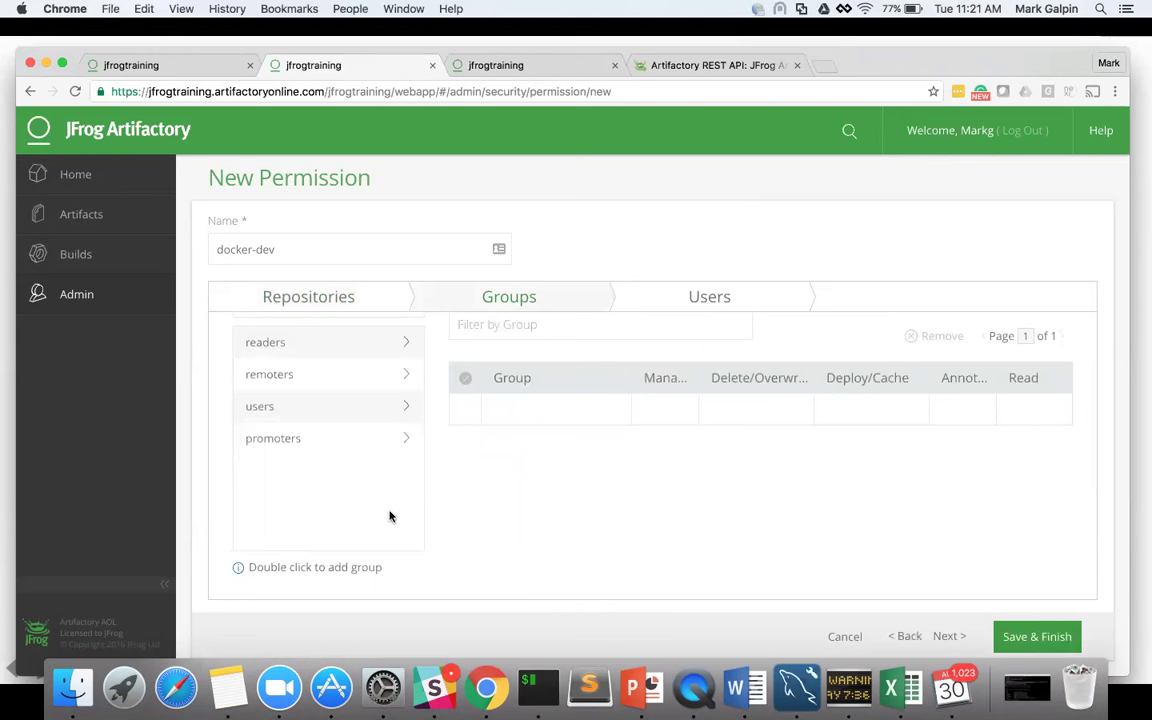
pyautogui.doubleClick(402, 342)
pyautogui.doubleClick(406, 382)
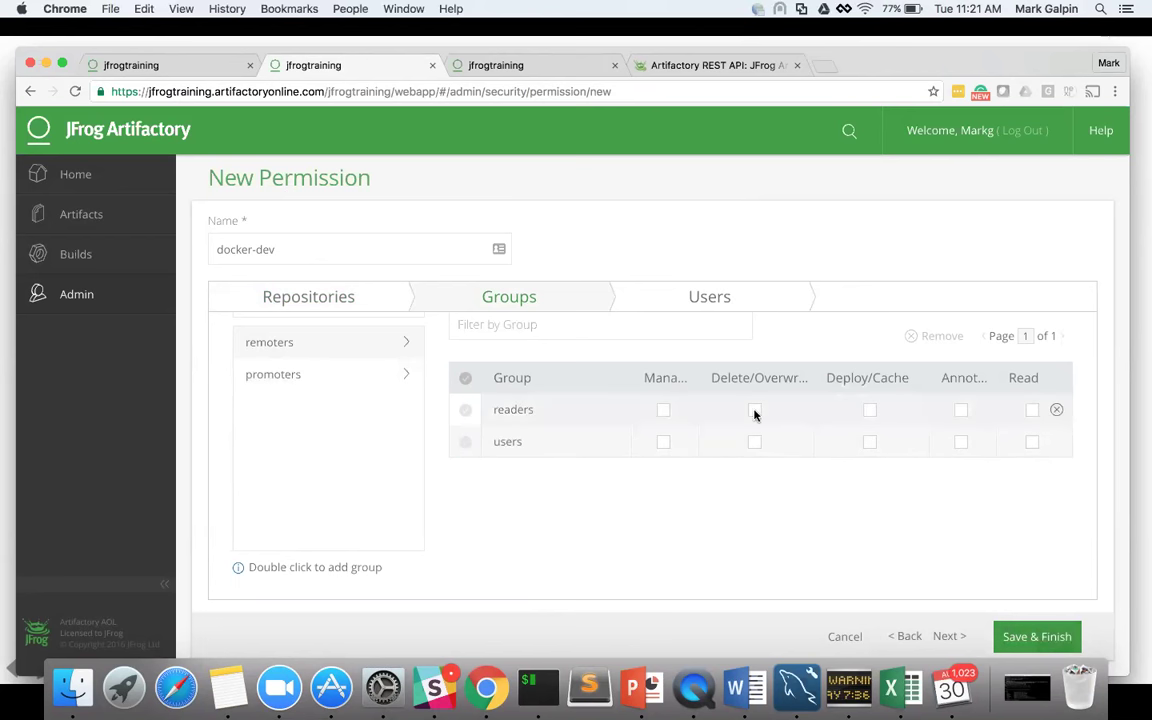
pyautogui.click(870, 410)
pyautogui.click(869, 441)
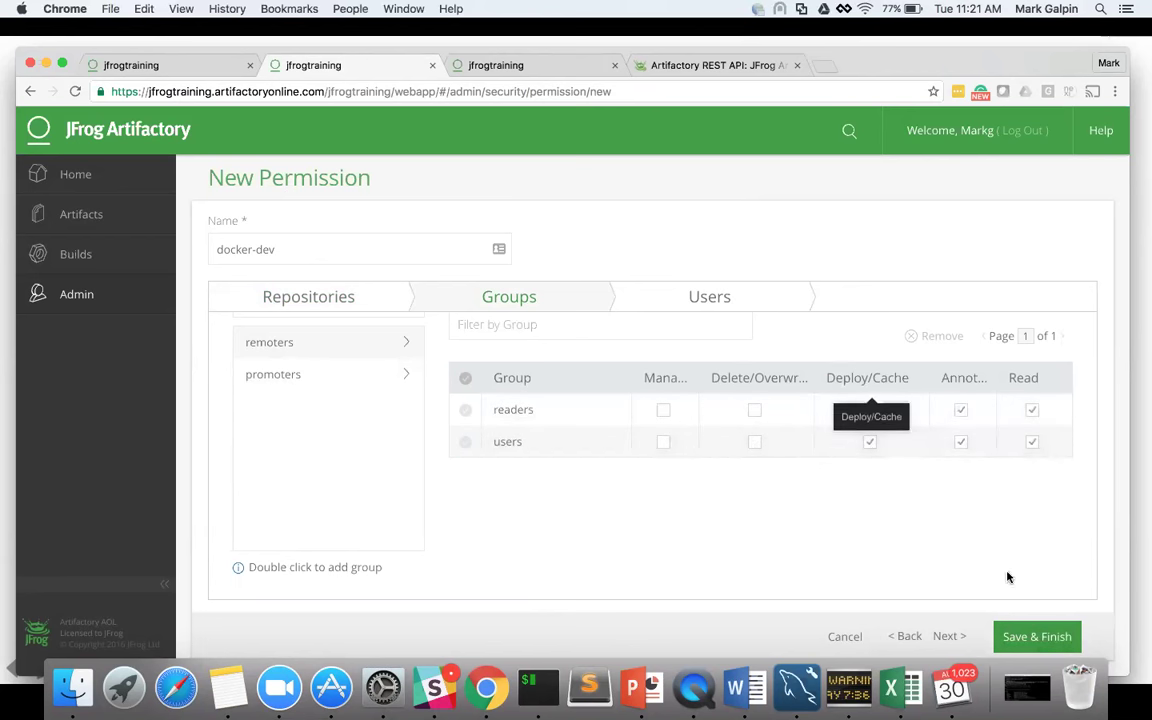
pyautogui.click(1020, 643)
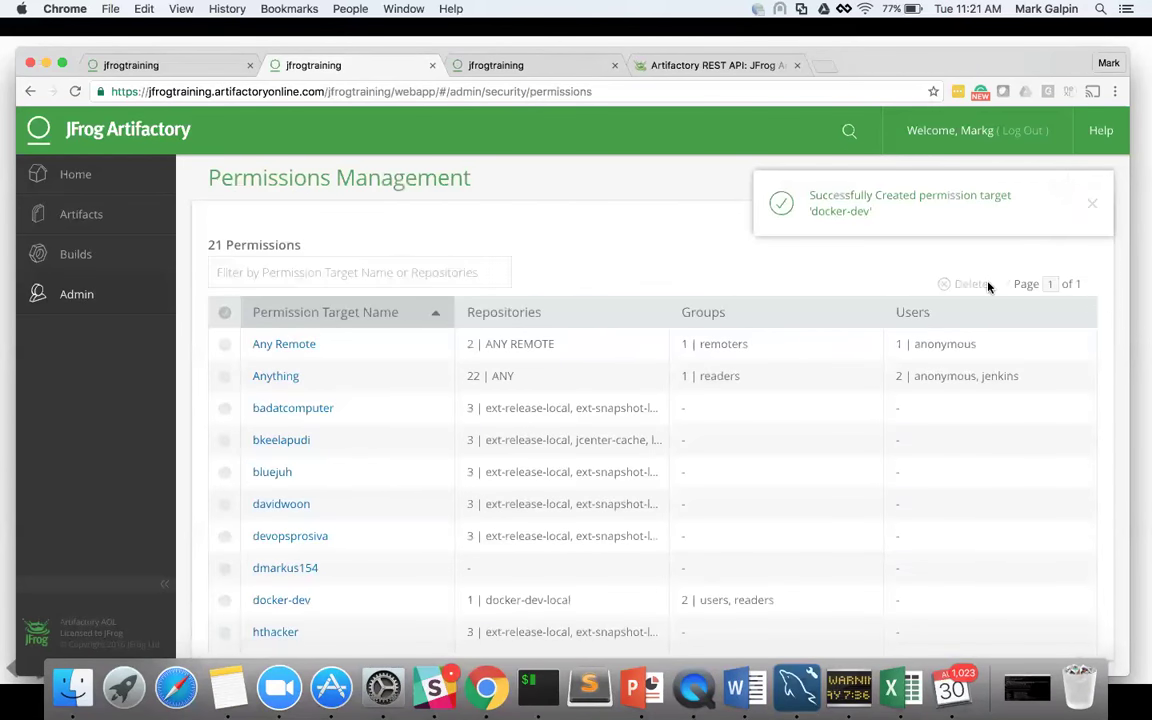
# Dismiss the success notification and start another permission target named docker-prod-perm.
pyautogui.click(1091, 205)
pyautogui.click(1044, 223)
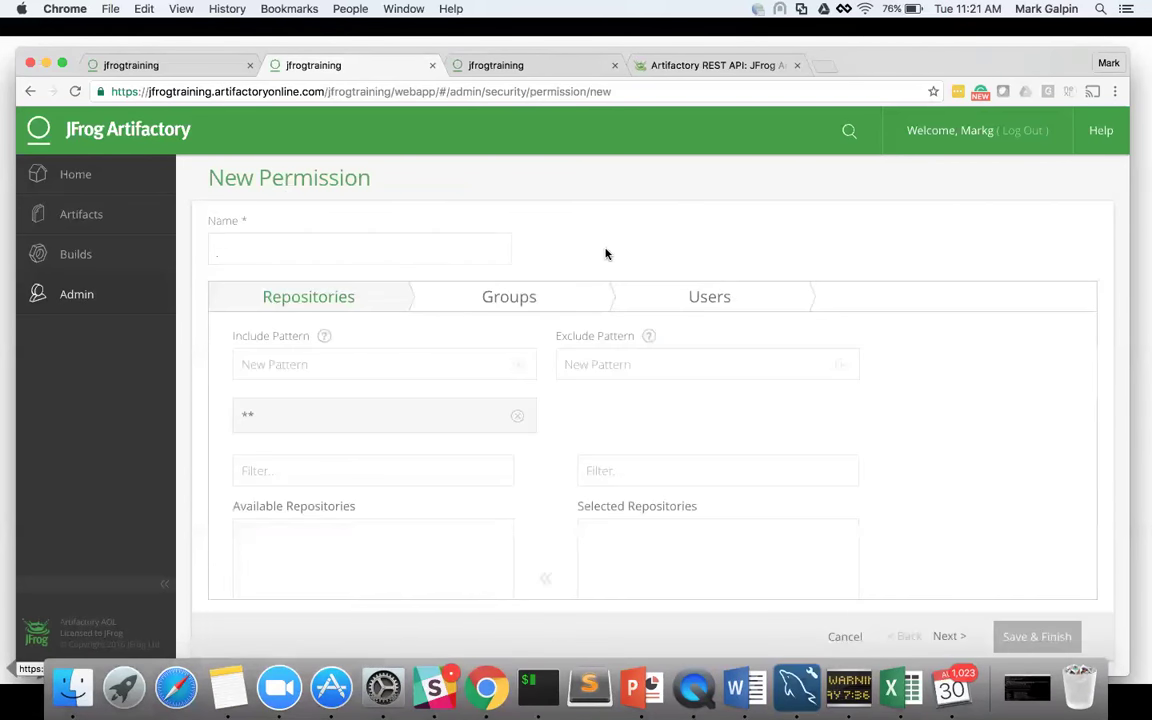
pyautogui.write('docker')
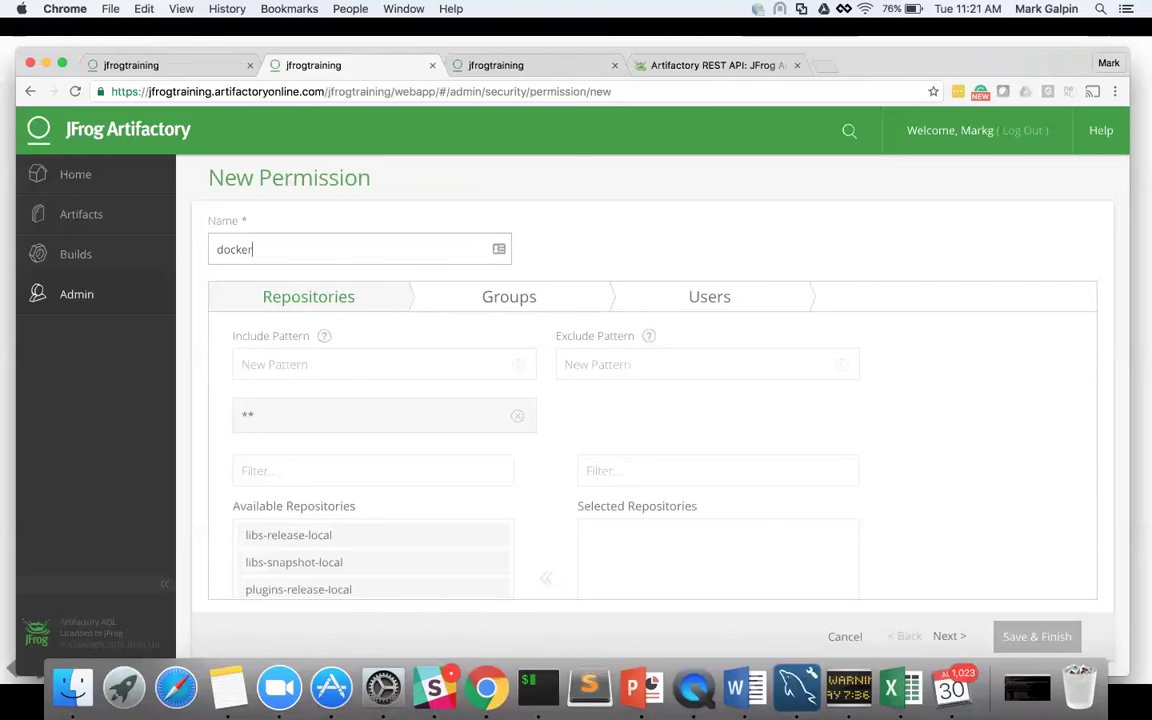
pyautogui.write('-prod-perm')
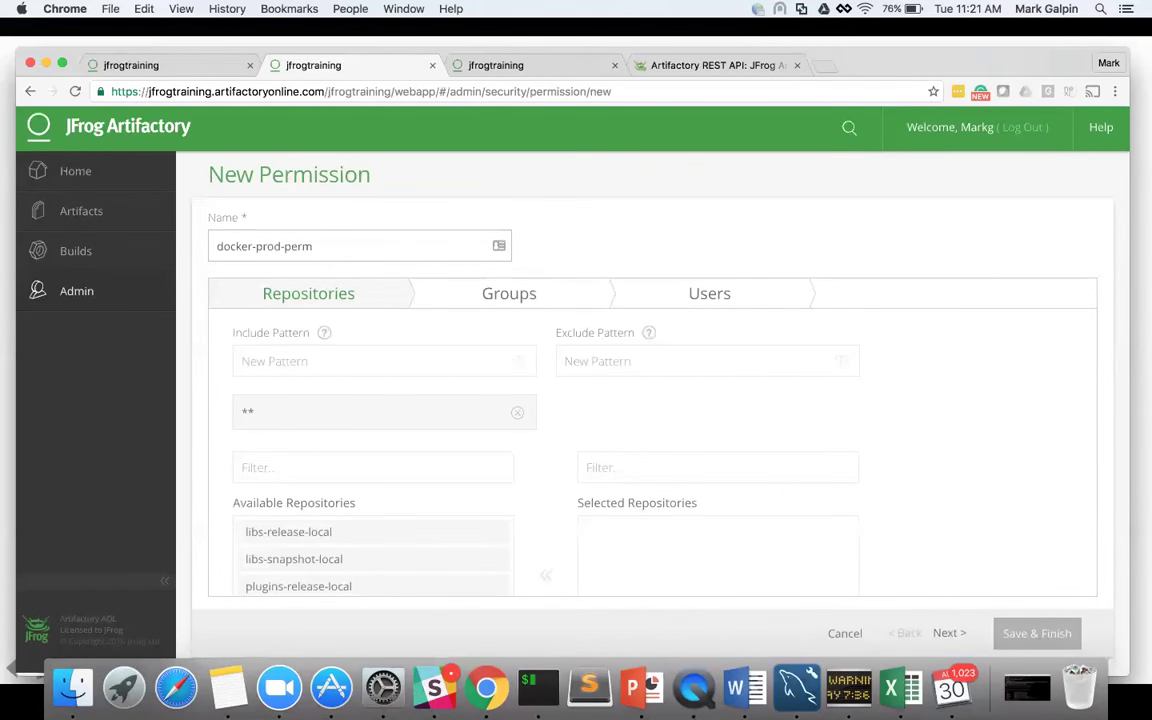
# Filter the available repositories by "docker" and add docker-prod-local to docker-prod-perm's selected repositories.
pyautogui.scroll(-2, 390, 365)
pyautogui.click(388, 367)
pyautogui.write('dock')
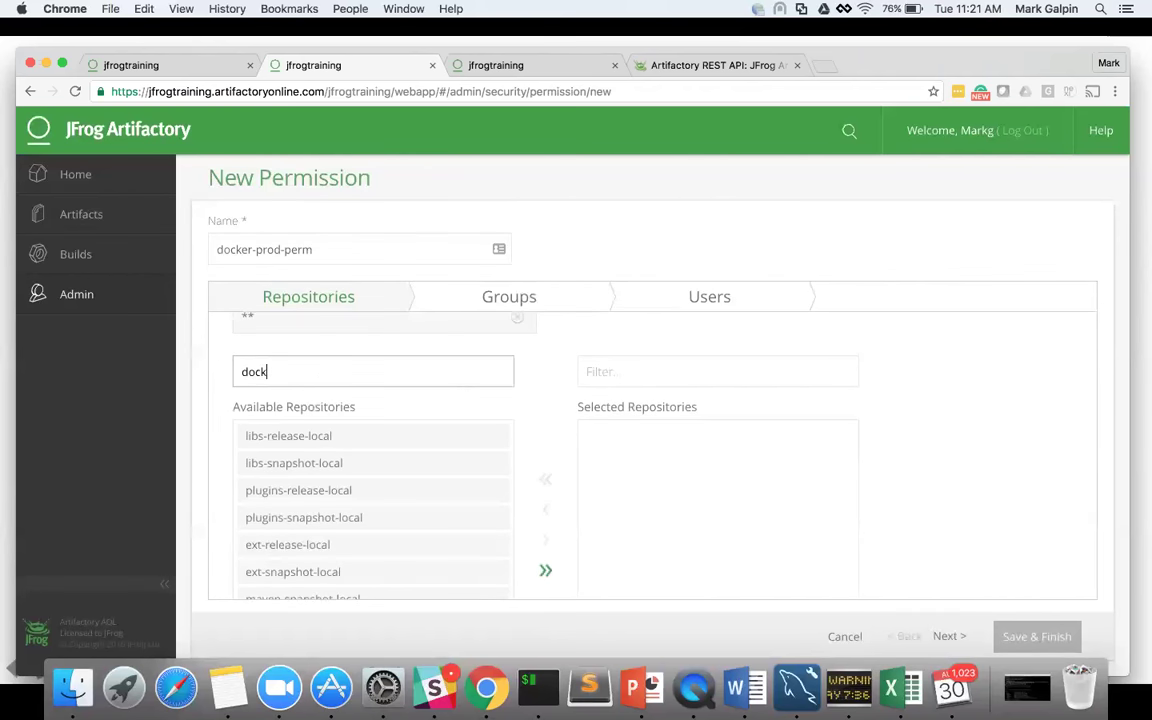
pyautogui.write('er')
pyautogui.click(370, 463)
pyautogui.scroll(-1, 375, 463)
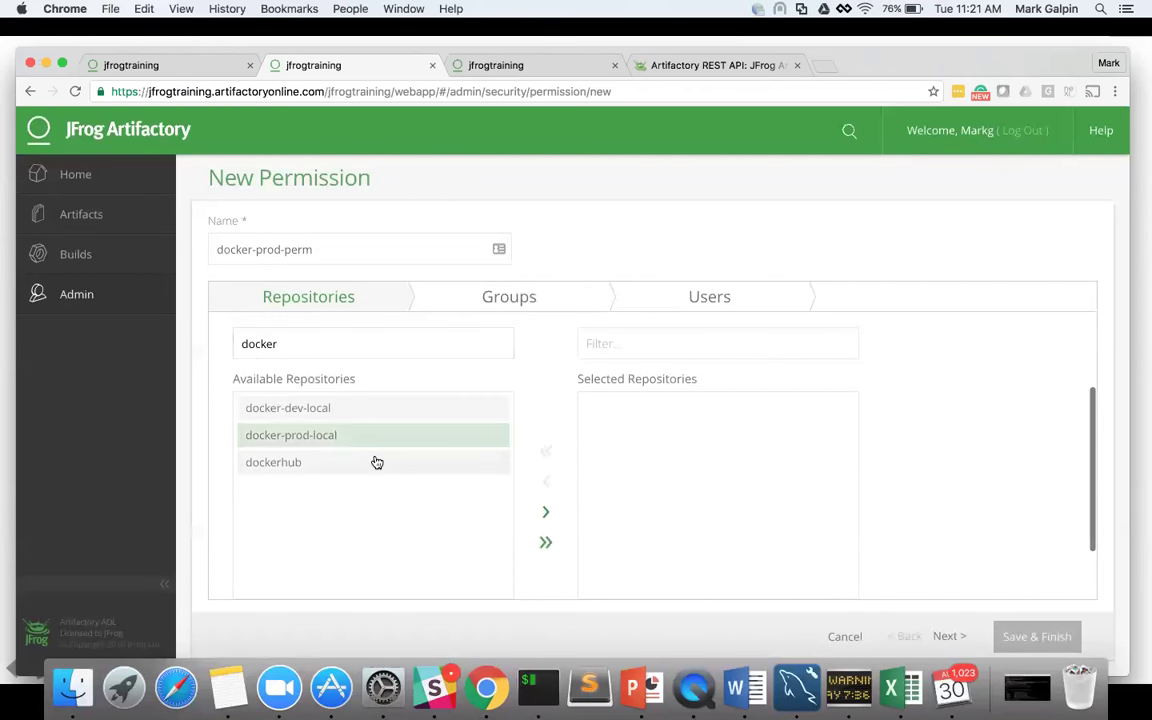
pyautogui.scroll(-2, 553, 457)
pyautogui.click(546, 438)
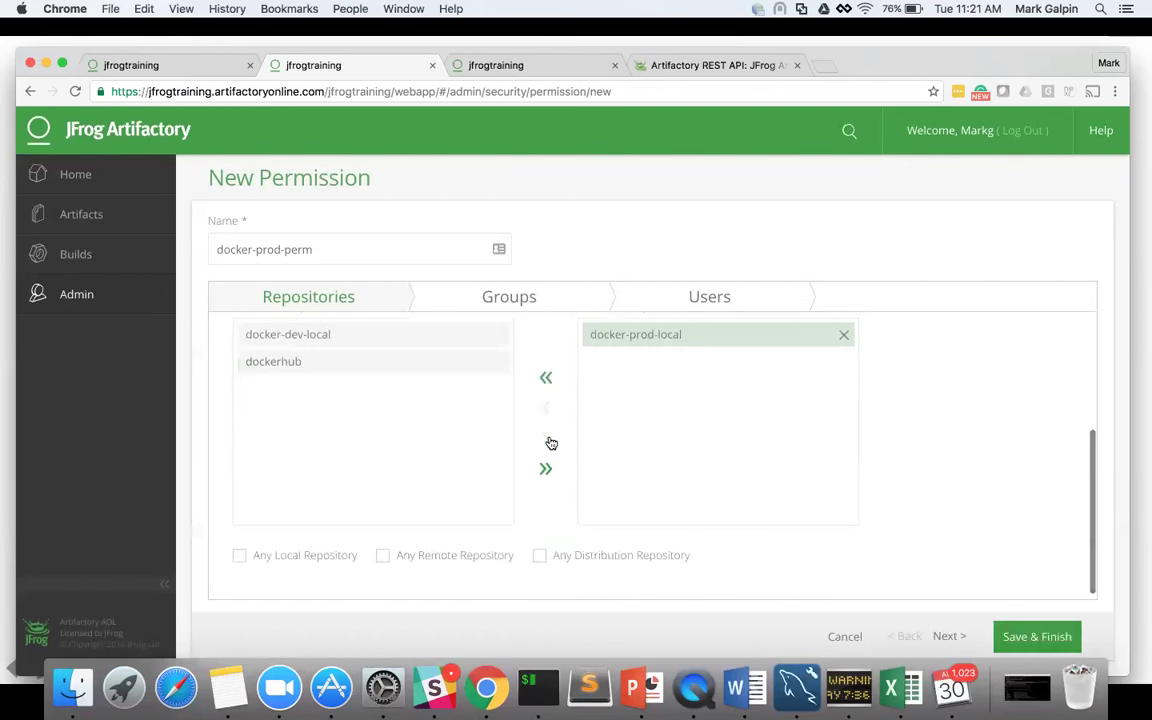
# Add the users and readers groups to docker-prod-perm and grant both only Read rights.
pyautogui.click(564, 296)
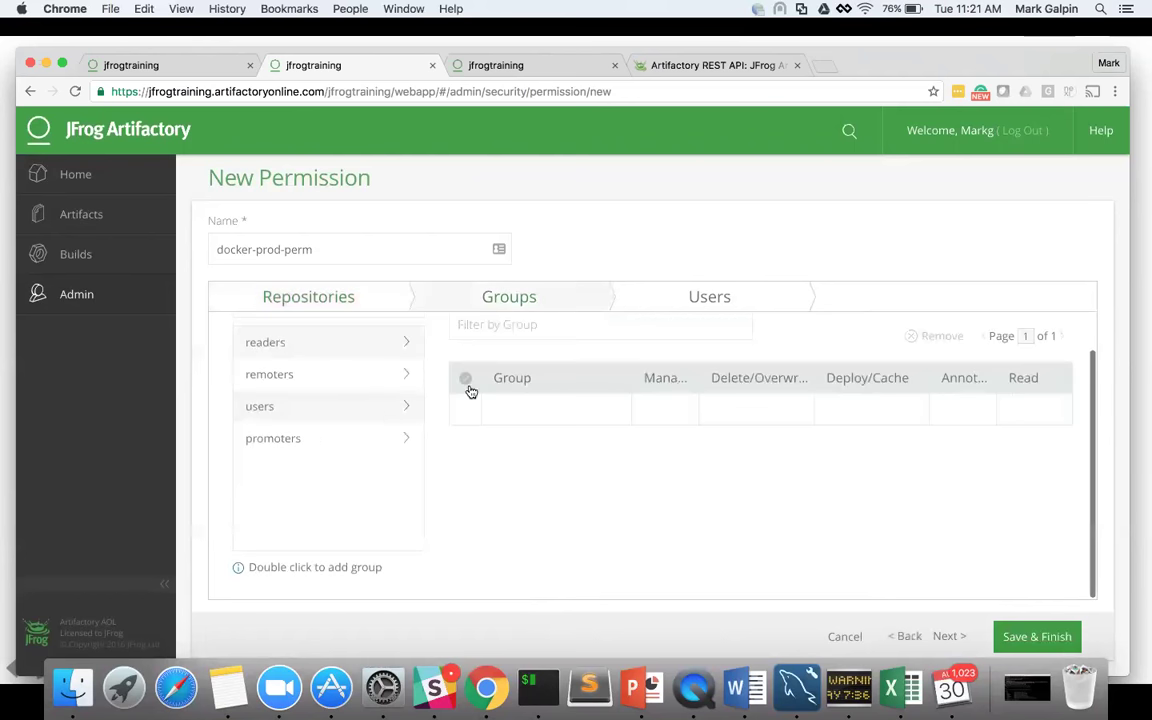
pyautogui.click(405, 406)
pyautogui.click(406, 342)
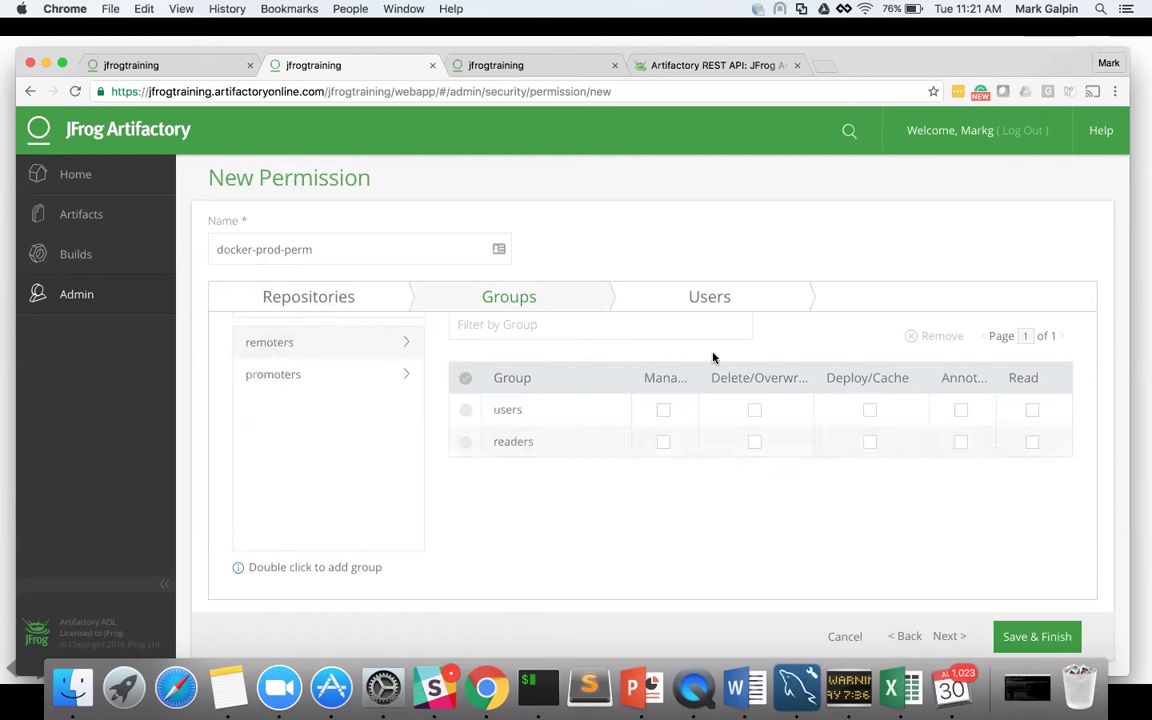
pyautogui.click(1031, 409)
pyautogui.click(1032, 441)
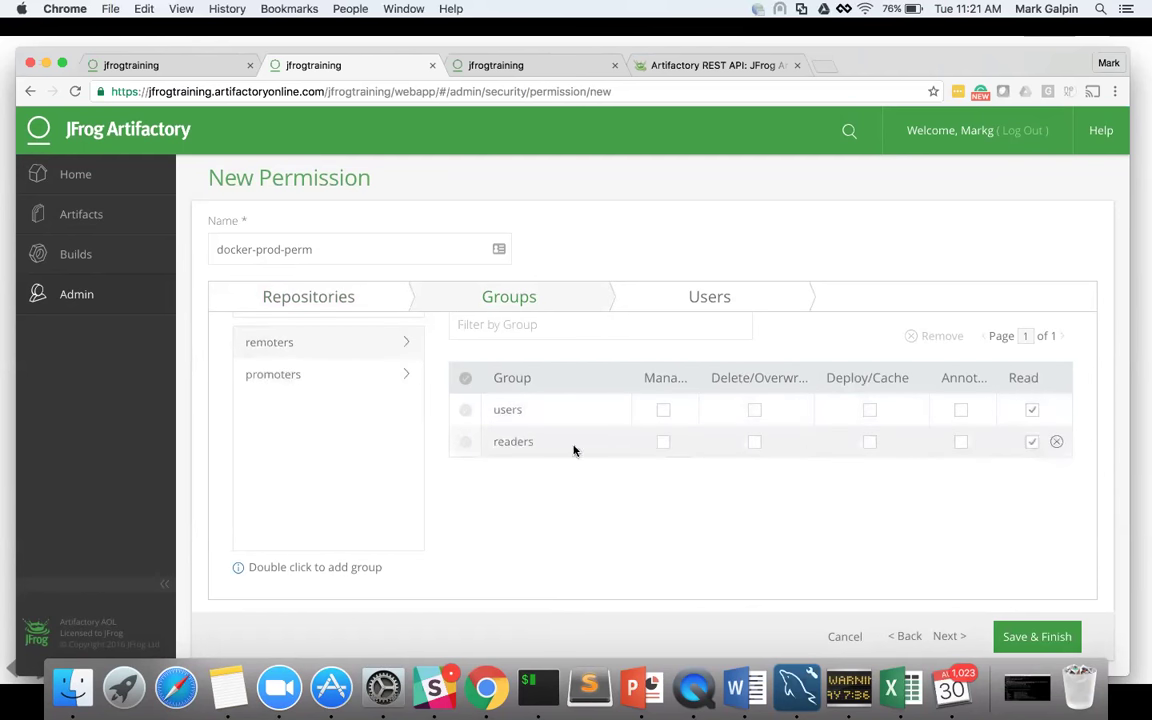
# Add the promoters group with Delete/Overwrite, Deploy/Cache, Annotate and Read rights, and save docker-prod-perm.
pyautogui.click(406, 376)
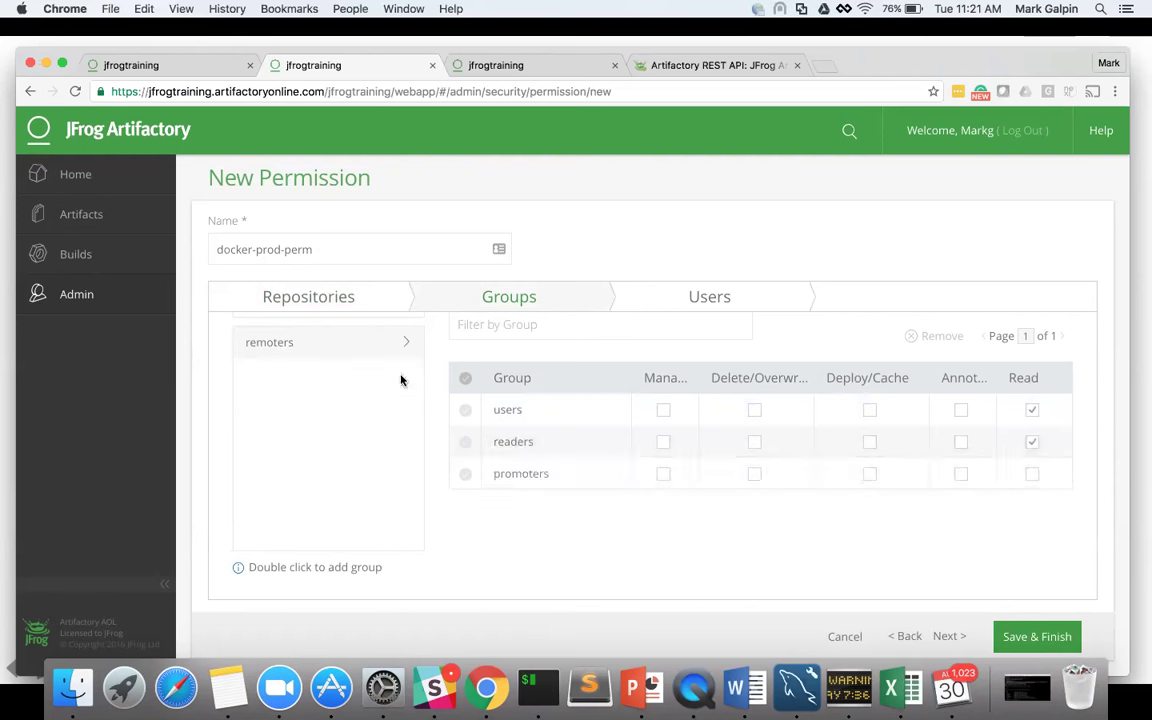
pyautogui.click(755, 474)
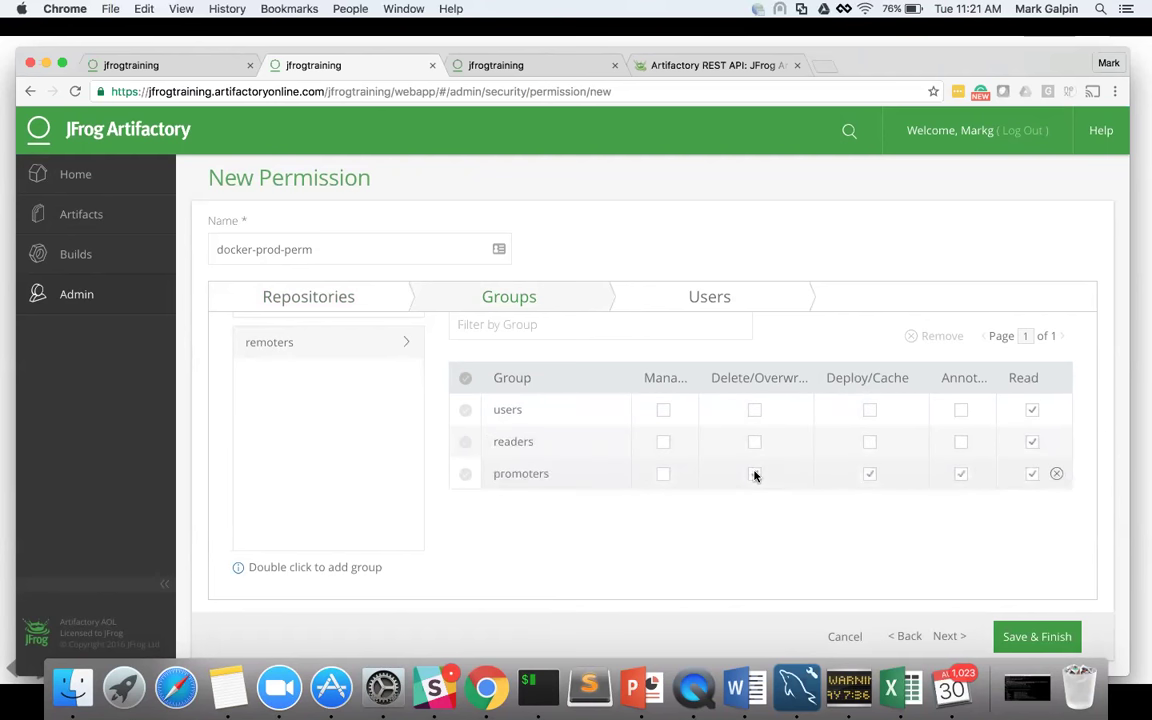
pyautogui.click(1050, 637)
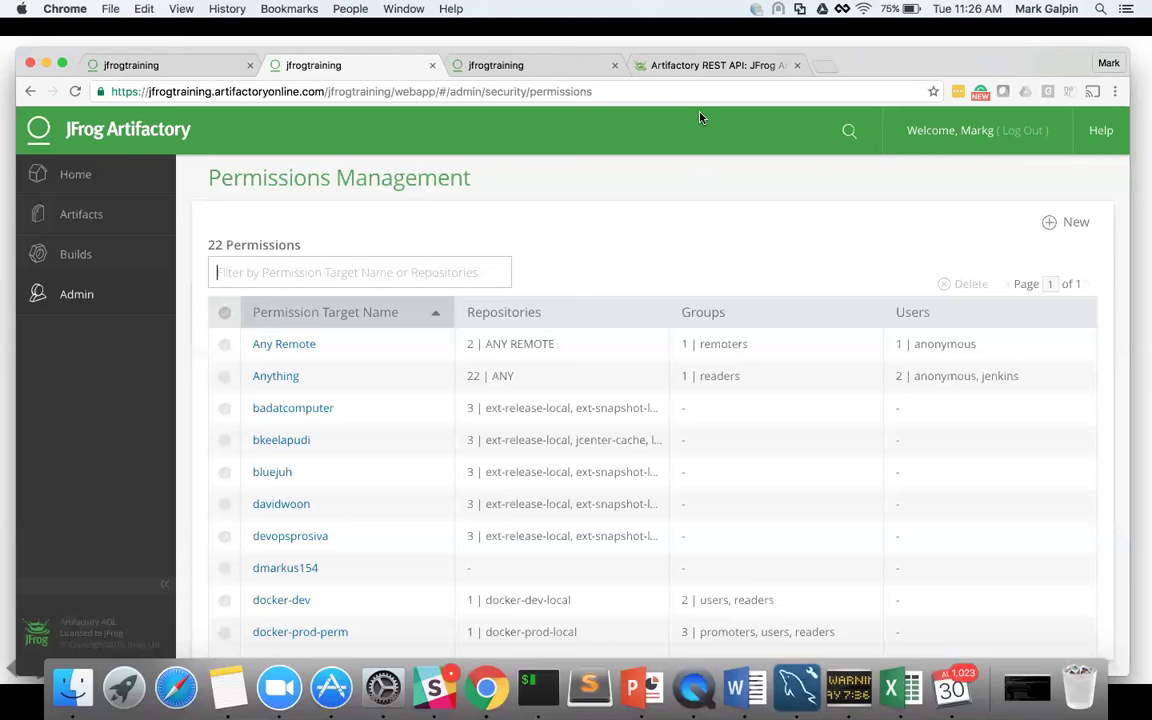
# Switch to the PowerPoint slide show displaying the JFrog webinars slide.
pyautogui.click(643, 686)
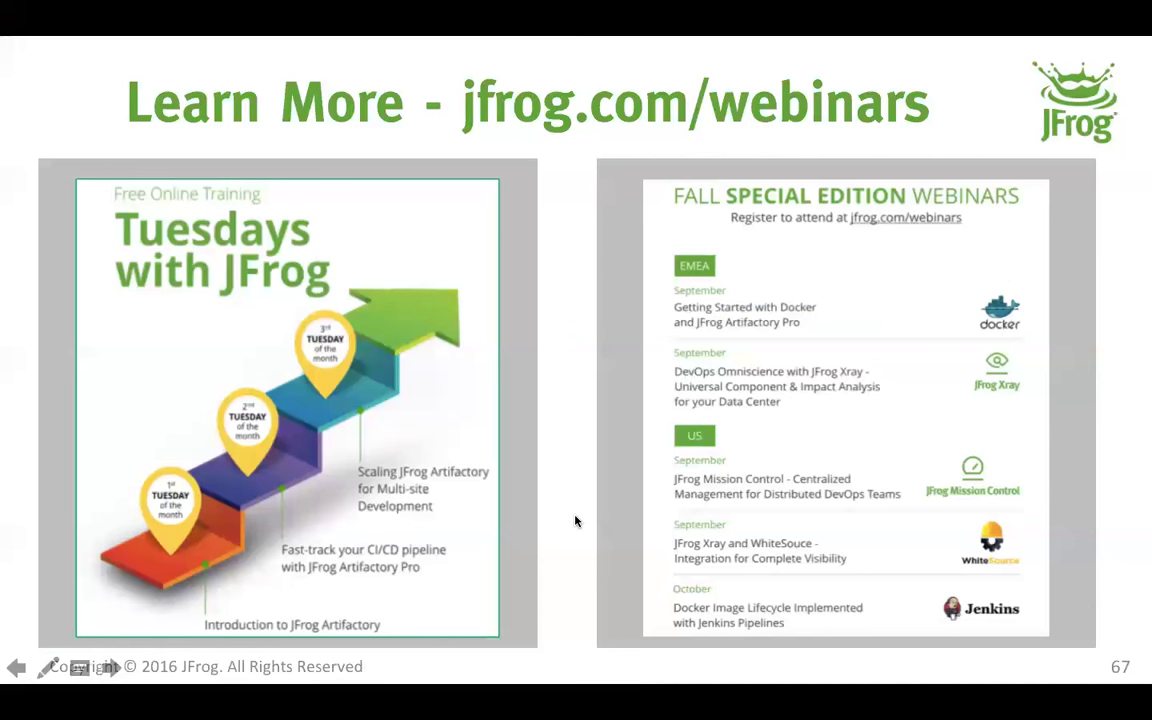